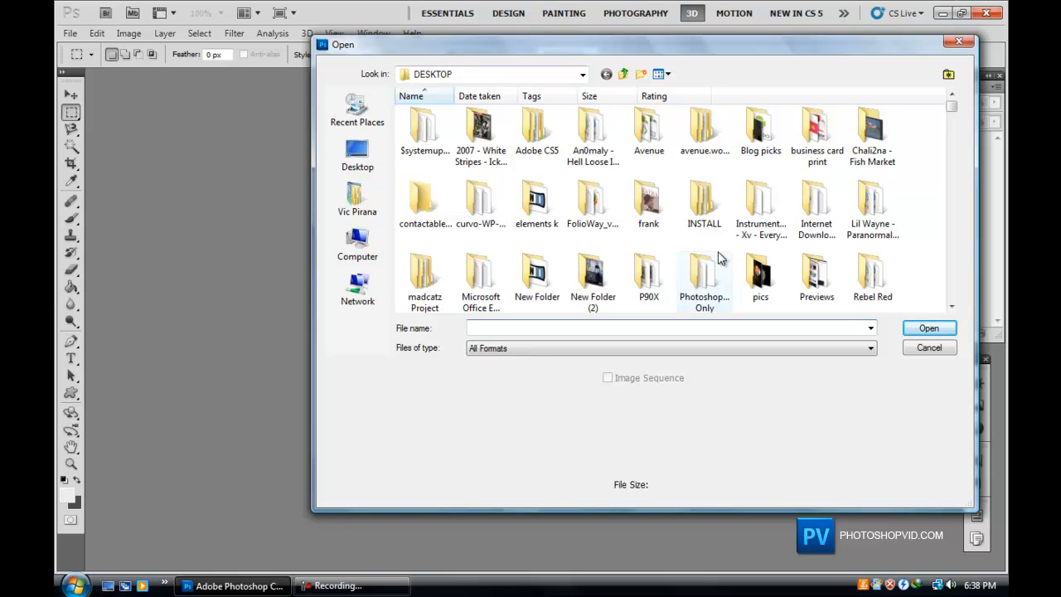
pyautogui.scroll(-10, 675, 246)
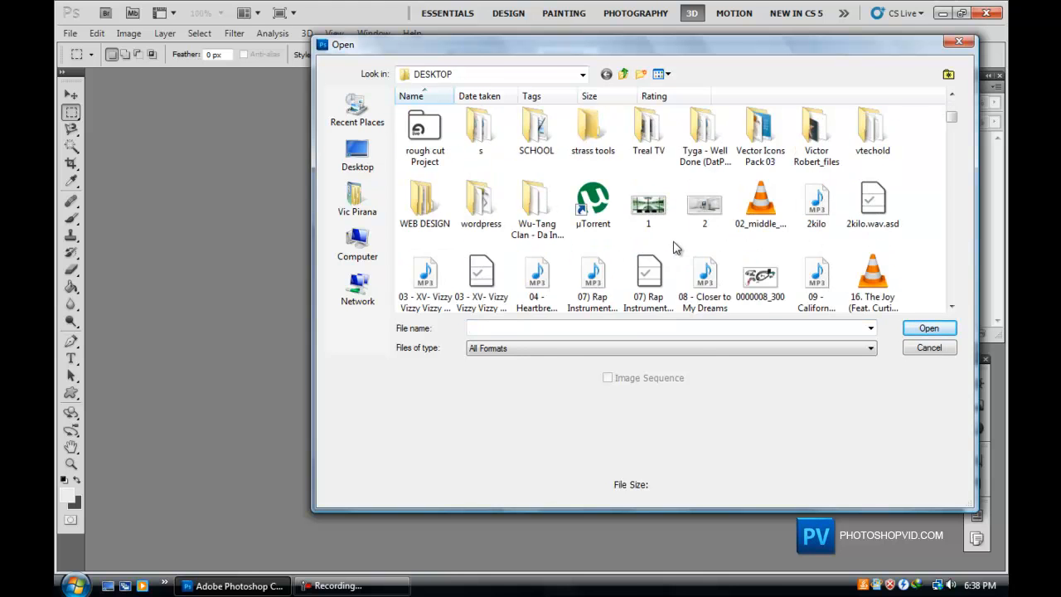
pyautogui.scroll(-12, 676, 246)
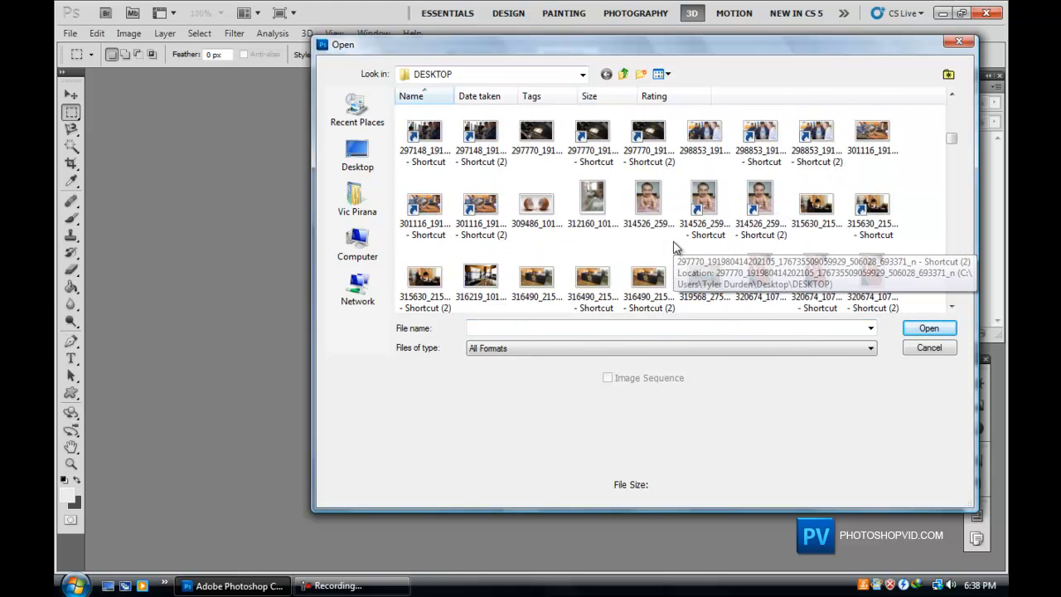
pyautogui.scroll(-10, 675, 246)
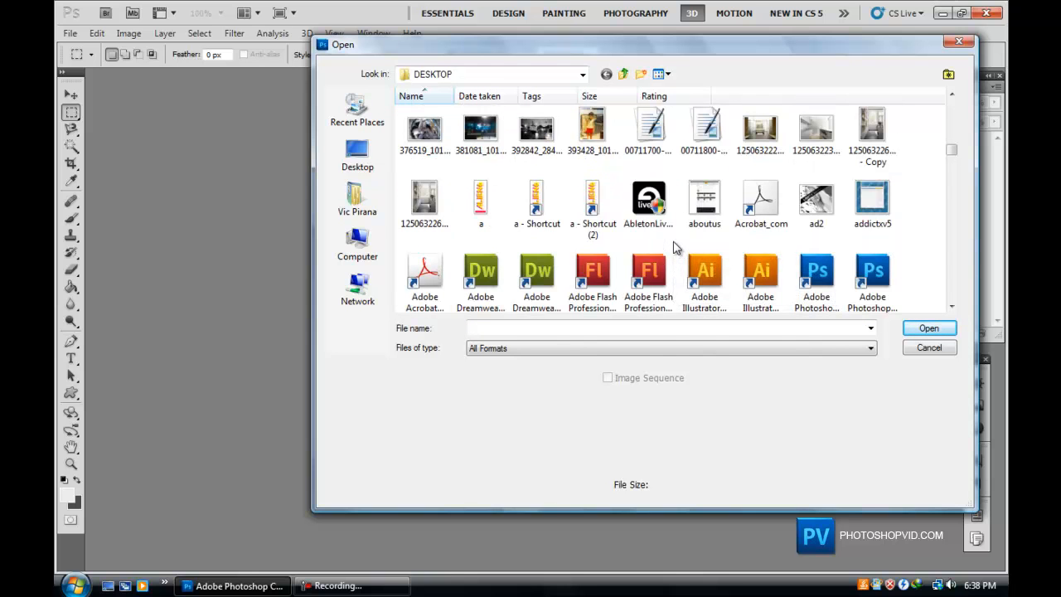
pyautogui.scroll(-8, 697, 241)
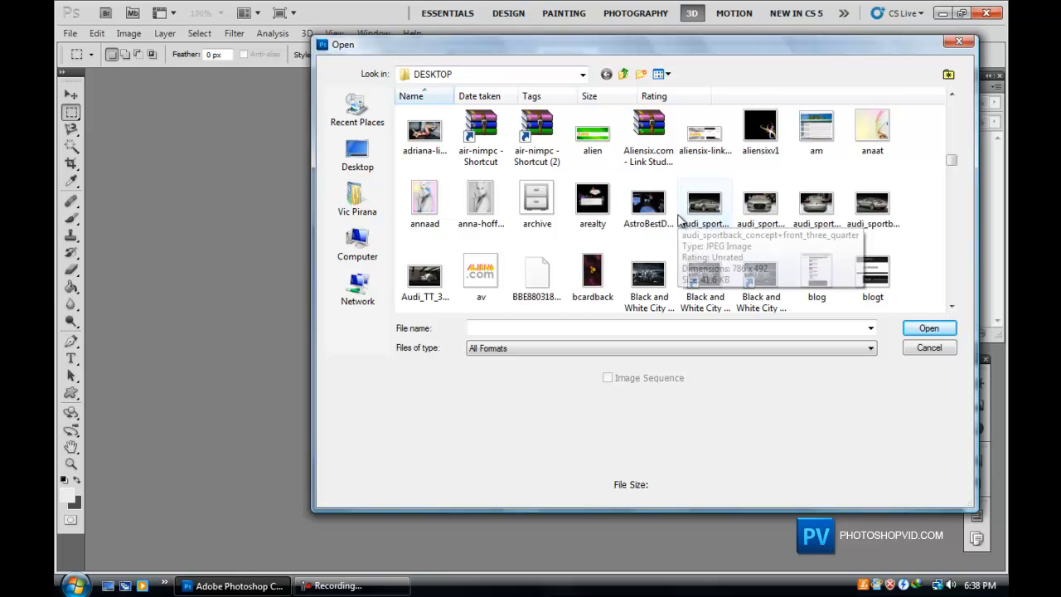
pyautogui.scroll(-2, 679, 220)
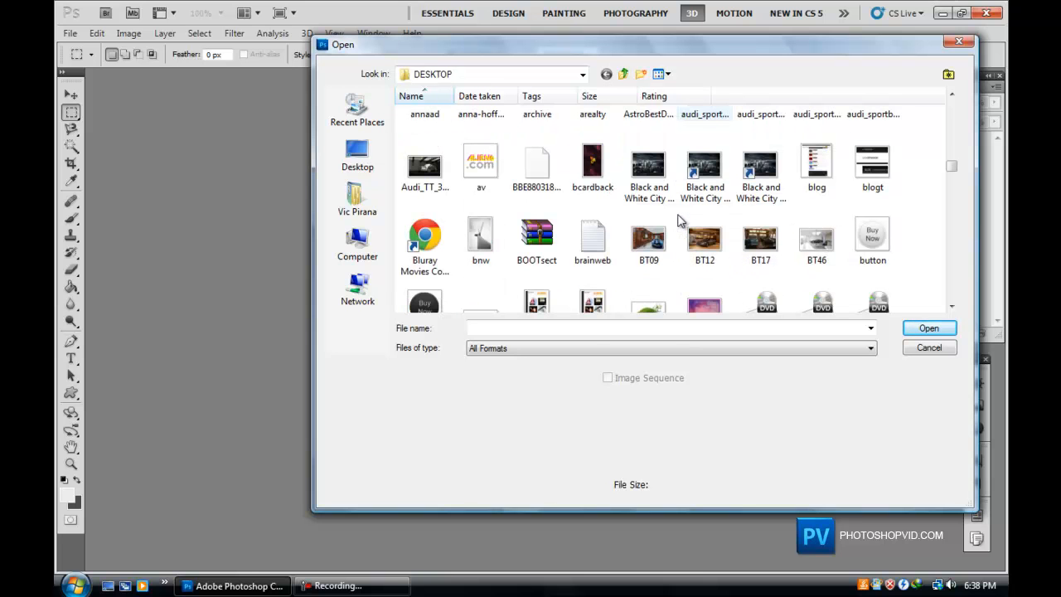
pyautogui.scroll(2, 678, 219)
pyautogui.doubleClick(492, 197)
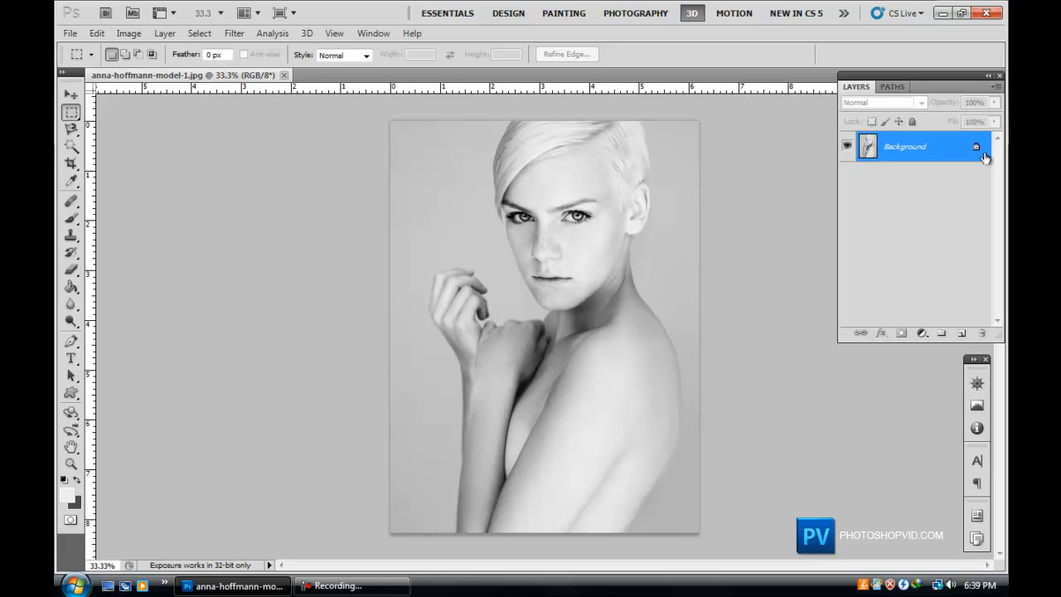
# Convert the locked Background into Layer 0 and add a new empty layer above it.
pyautogui.doubleClick(971, 150)
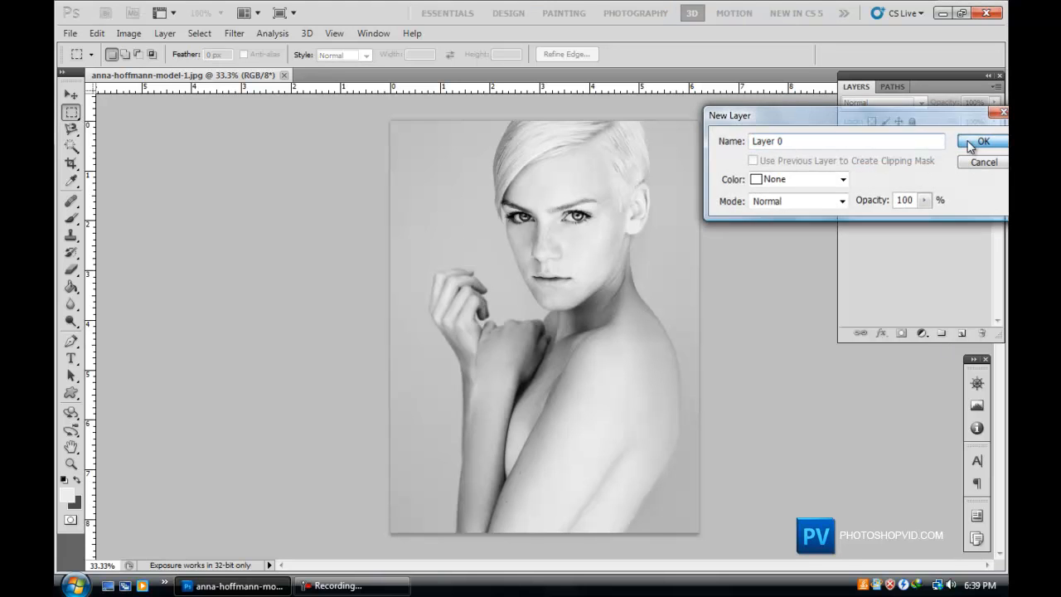
pyautogui.click(980, 142)
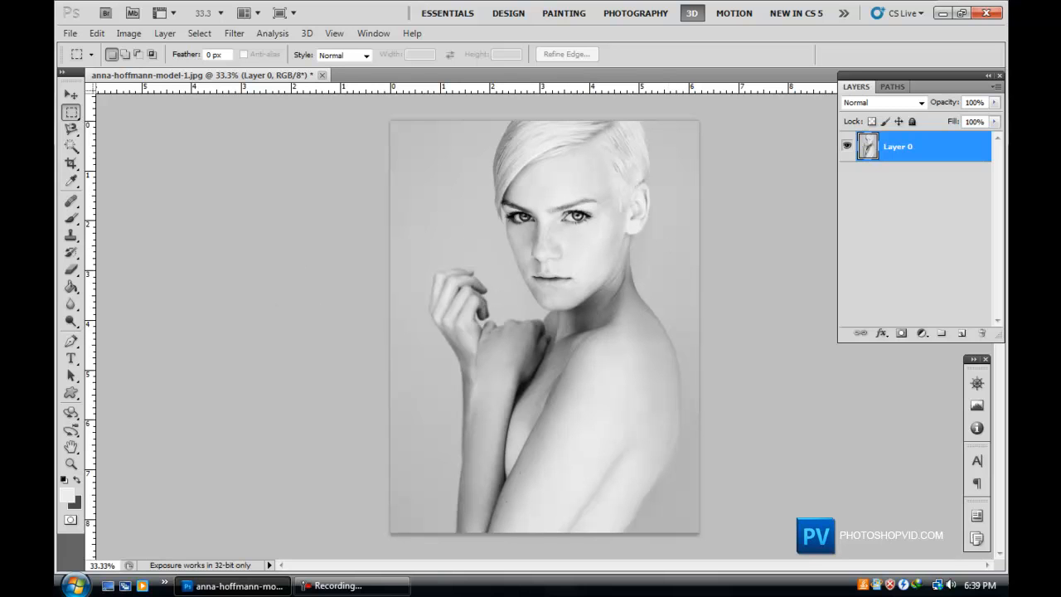
pyautogui.click(962, 332)
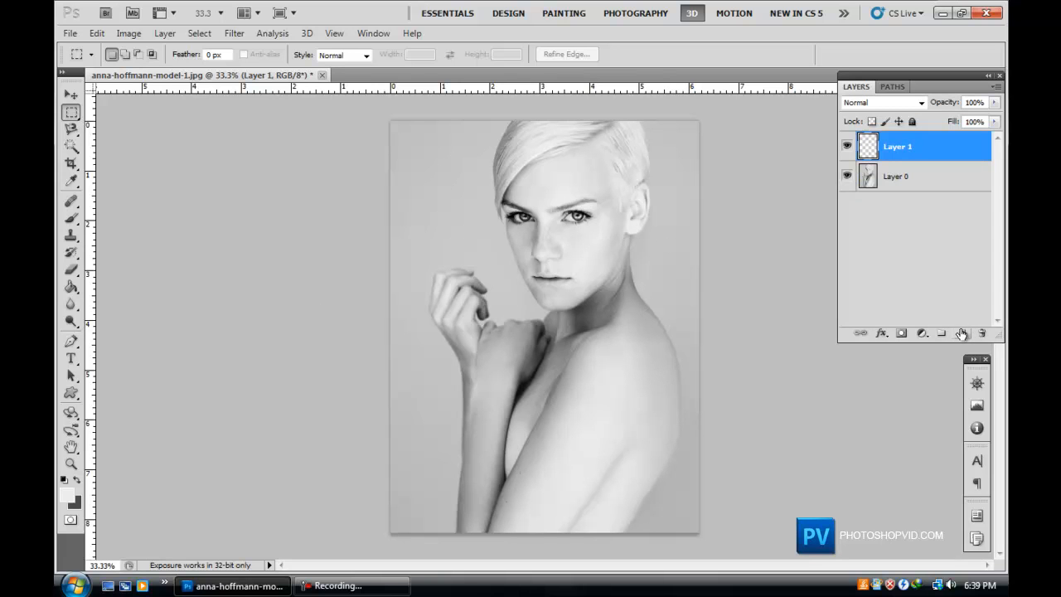
# Select the Brush tool, replace the current brushes with the quantum_brushes set, and pick the 541 px brush.
pyautogui.click(71, 220)
pyautogui.click(130, 55)
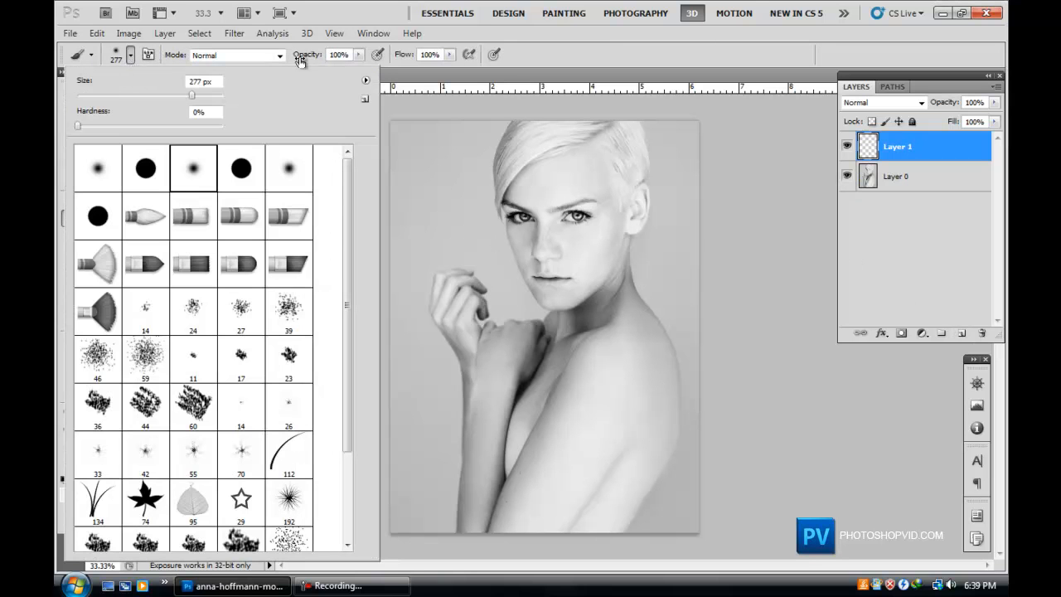
pyautogui.click(365, 81)
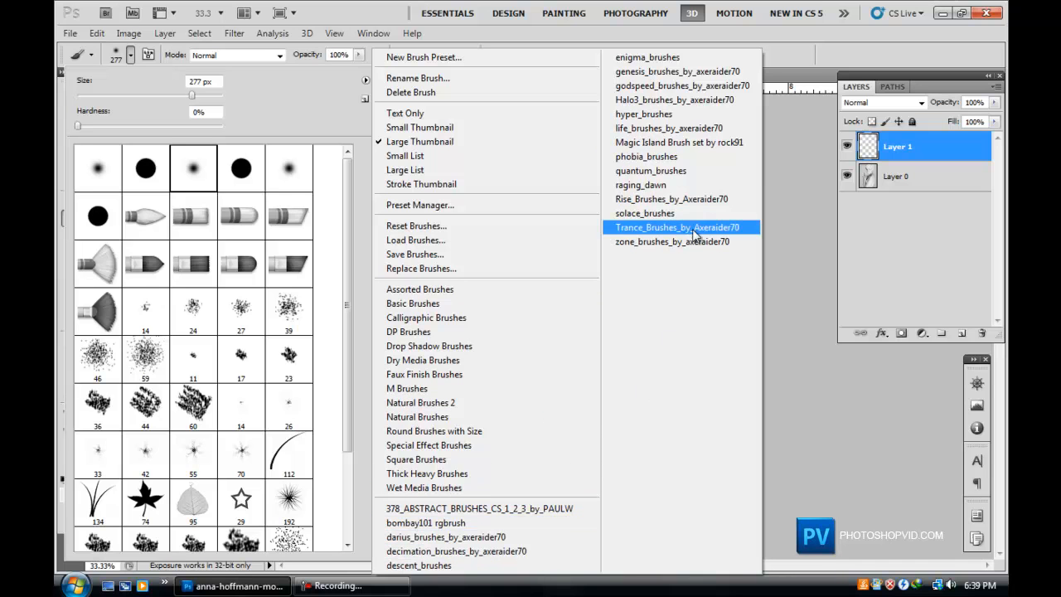
pyautogui.click(694, 171)
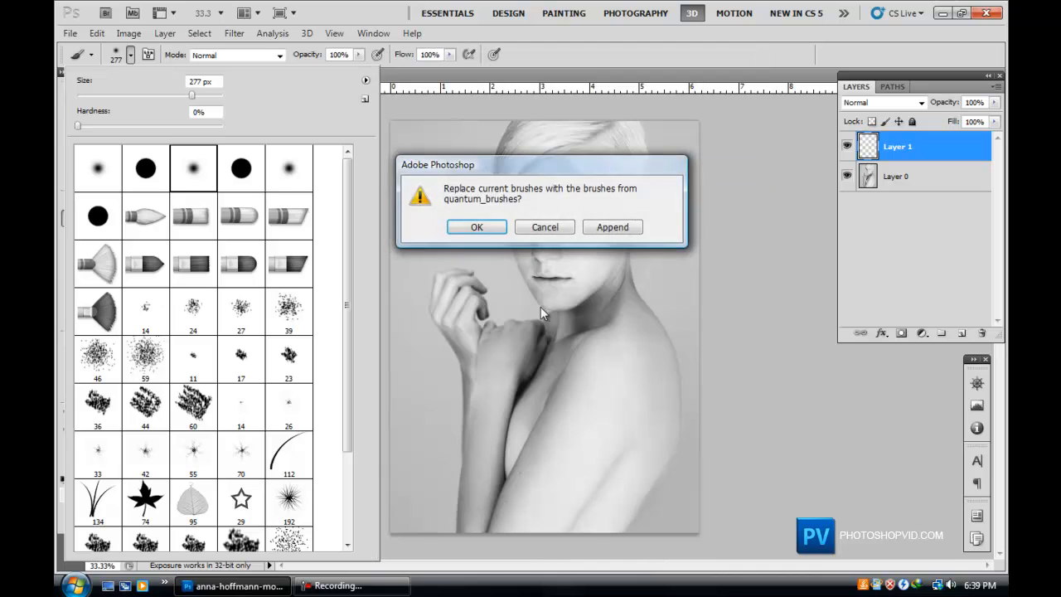
pyautogui.click(495, 229)
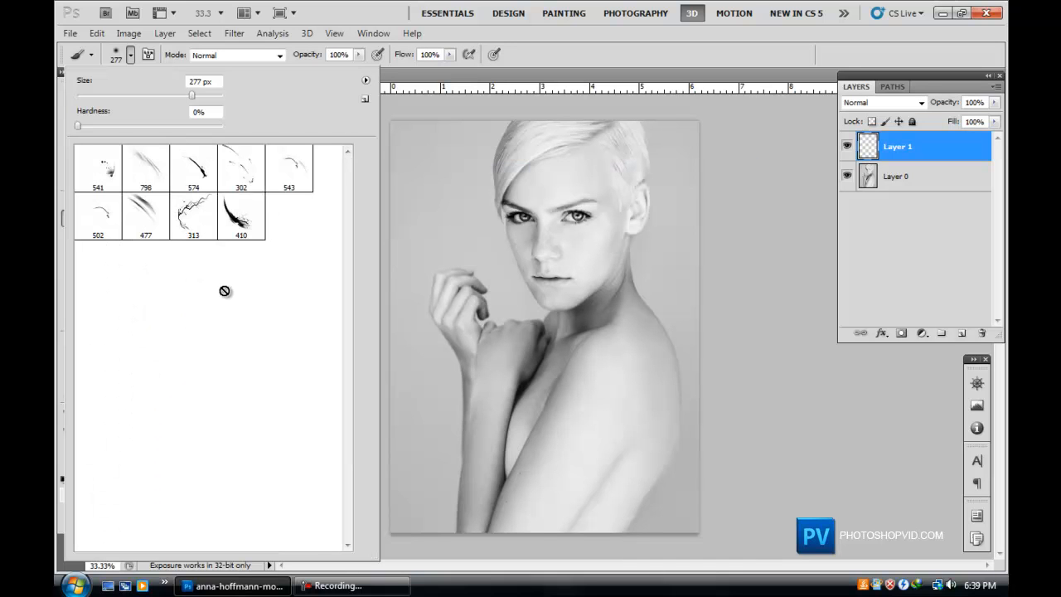
pyautogui.click(114, 186)
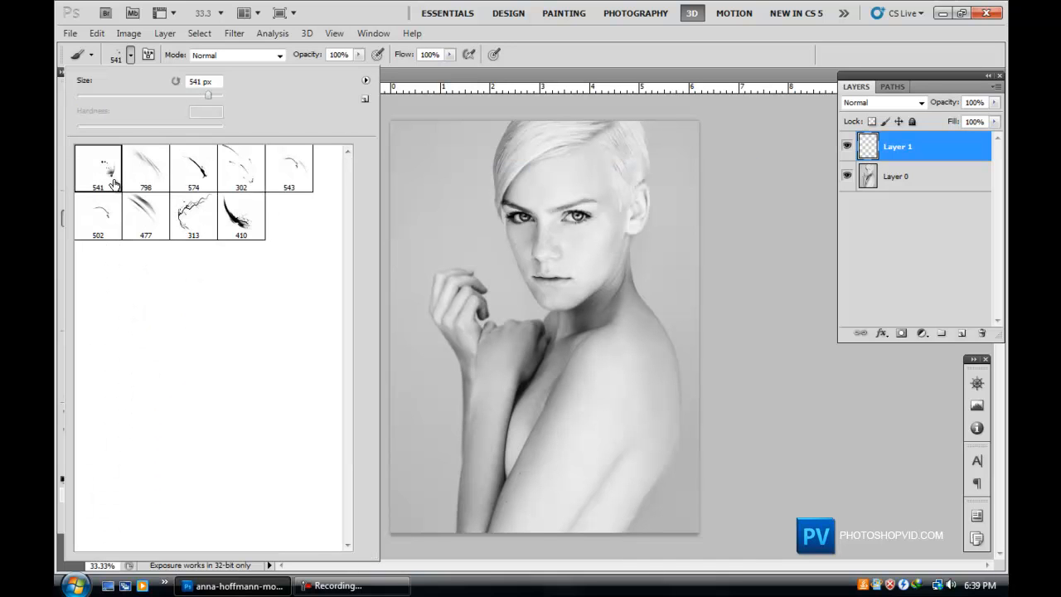
pyautogui.click(365, 80)
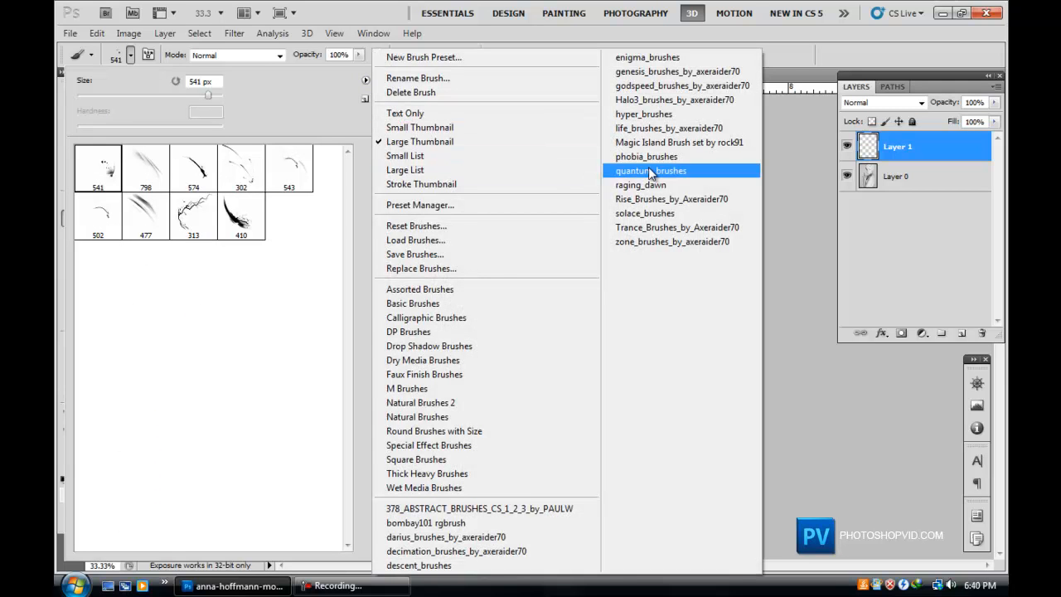
pyautogui.click(372, 7)
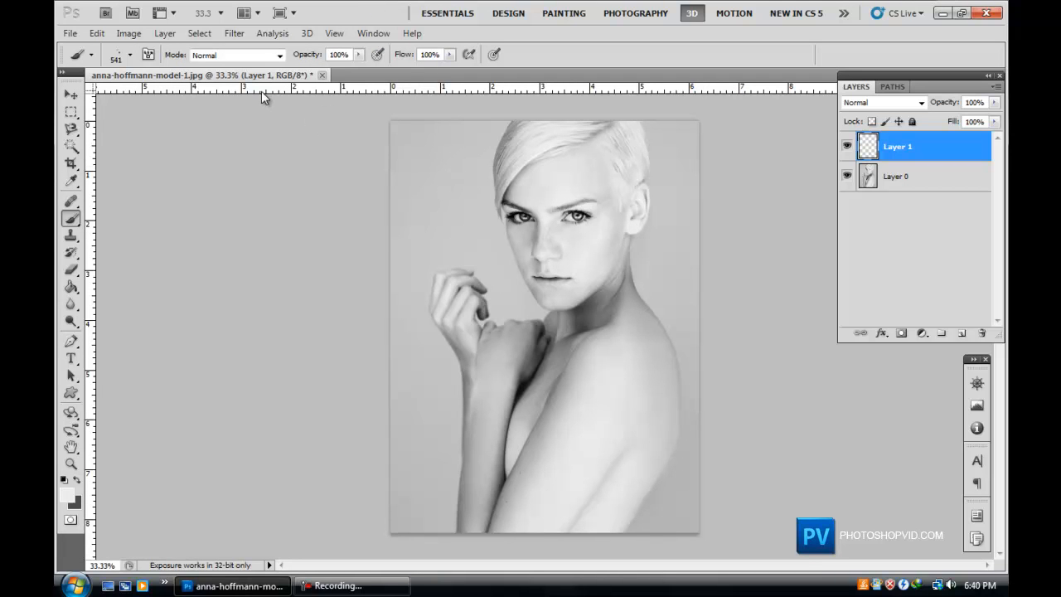
# Resize the image to 600 pixels wide with proportions constrained.
pyautogui.hotkey('ctrl', '+')
pyautogui.hotkey('ctrl', '+')
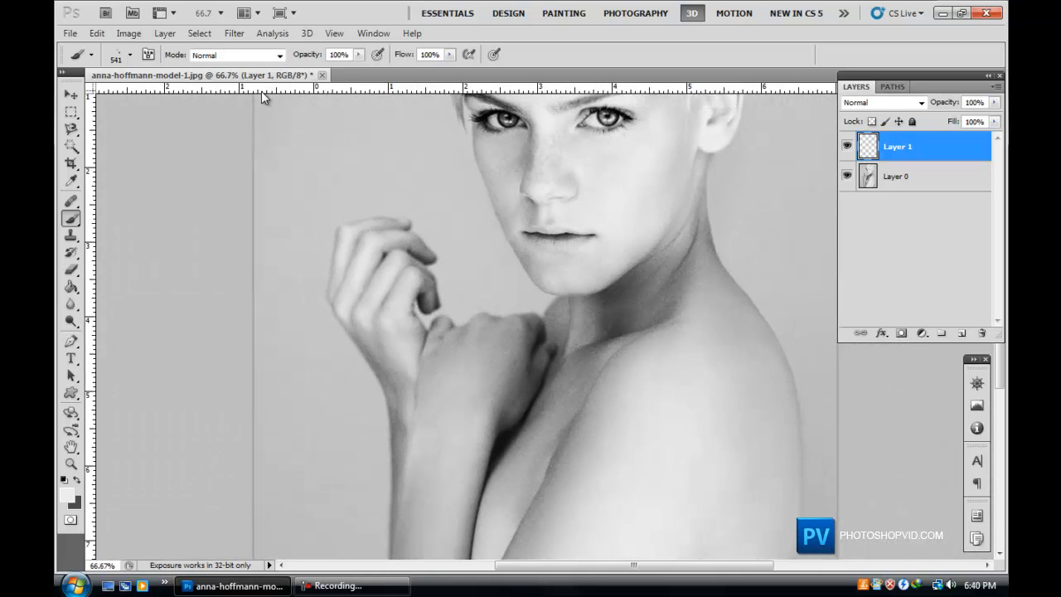
pyautogui.hotkey('ctrl', '-')
pyautogui.click(128, 35)
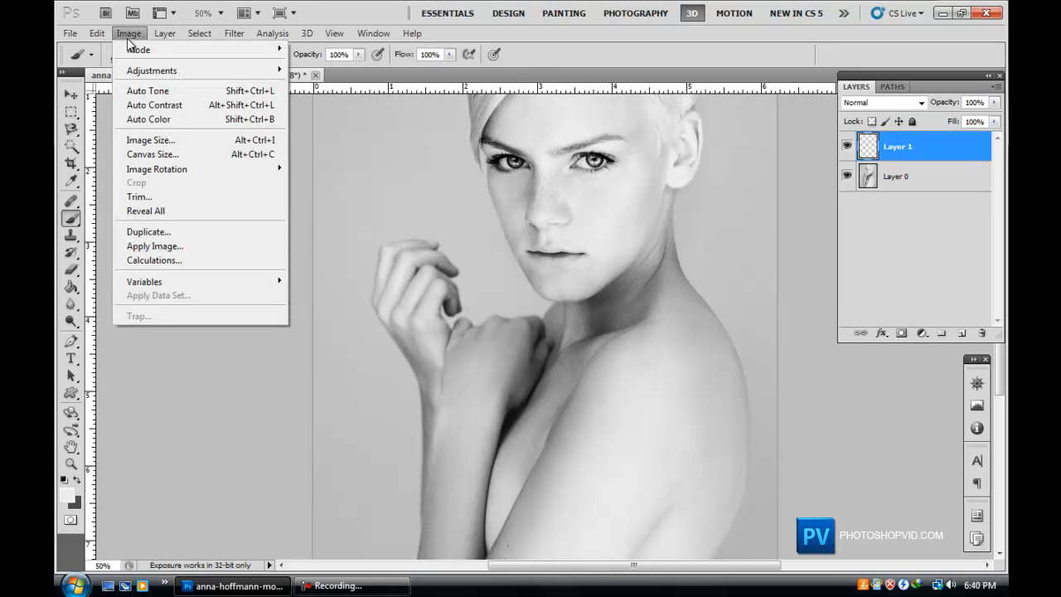
pyautogui.click(158, 139)
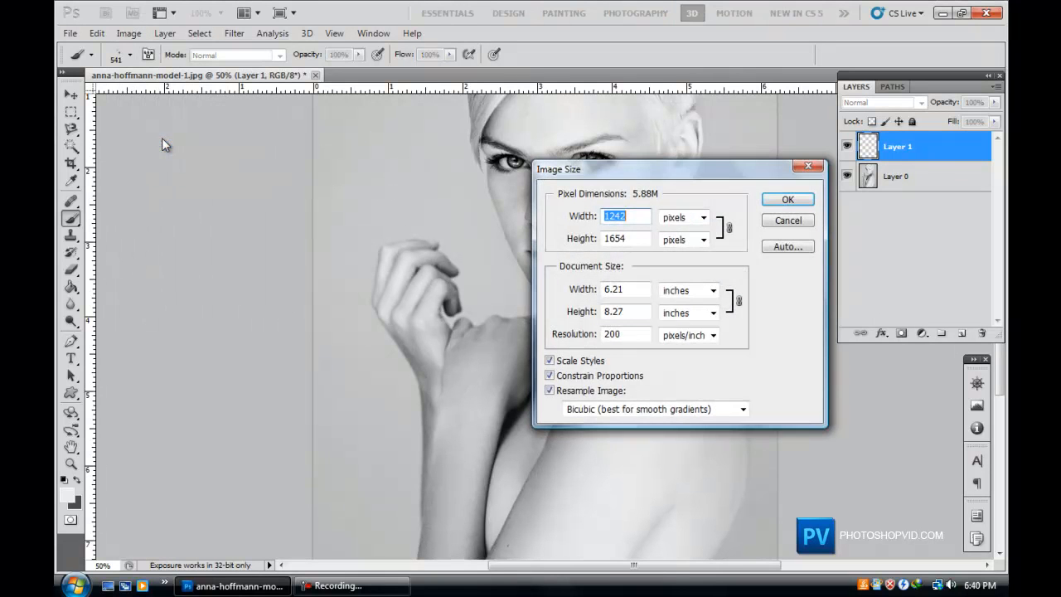
pyautogui.write('800')
pyautogui.press('BackSpace')
pyautogui.press('BackSpace')
pyautogui.press('BackSpace')
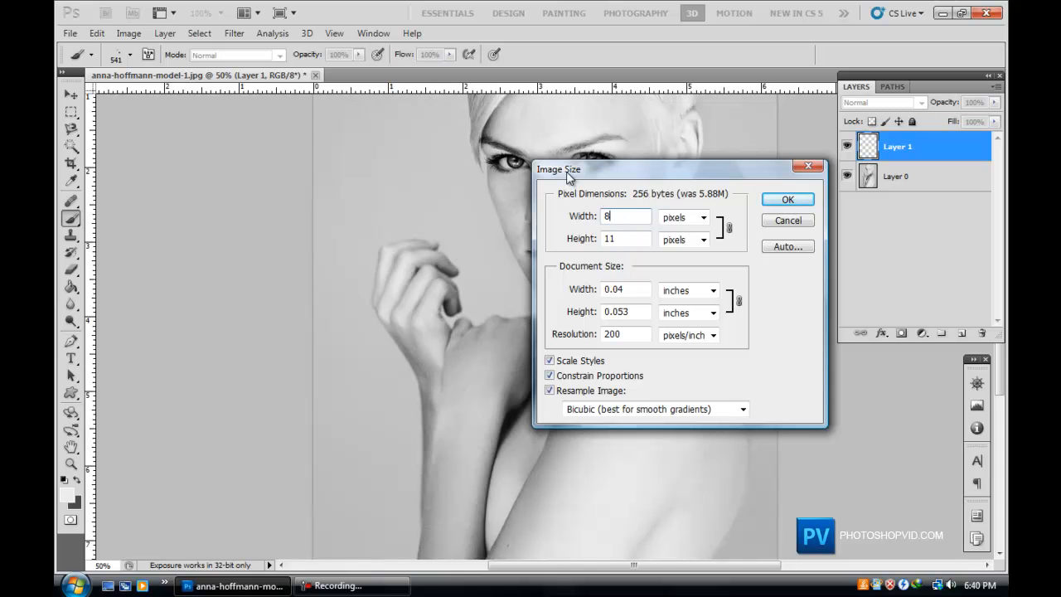
pyautogui.write('600')
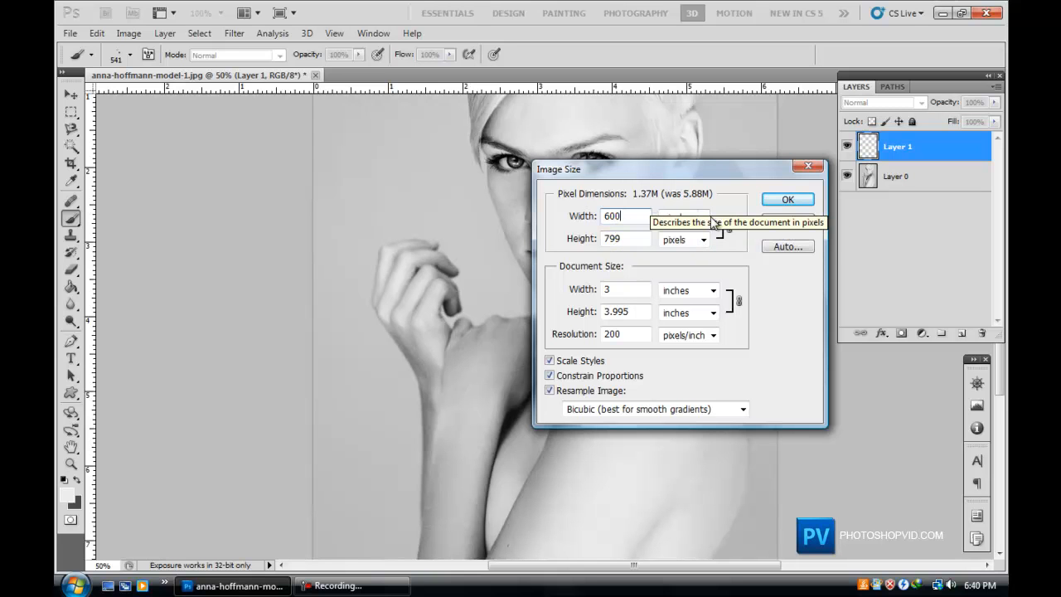
pyautogui.click(797, 199)
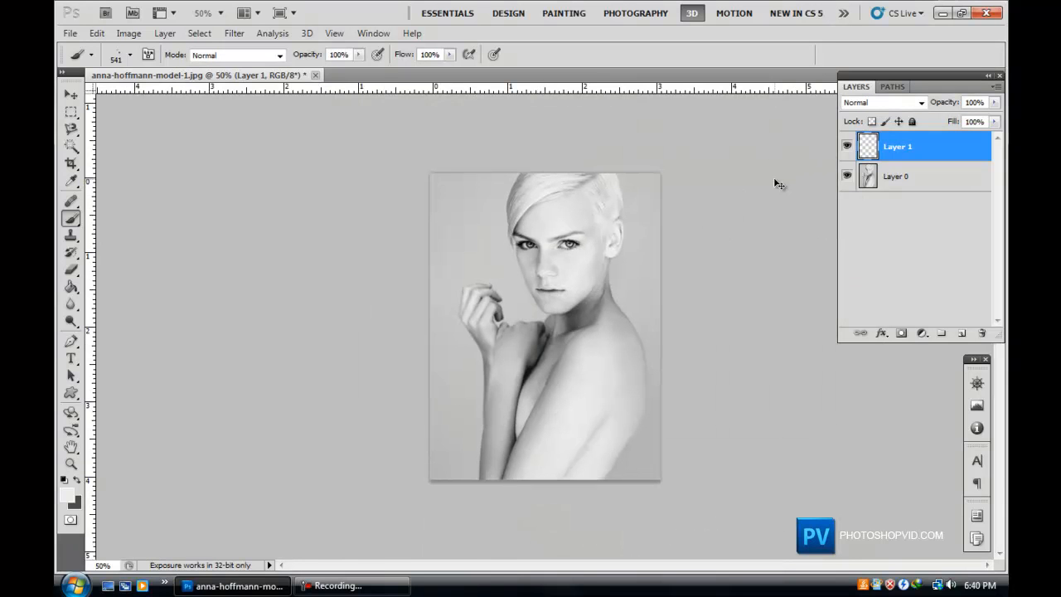
# Set the foreground colour to blue, 002aff.
pyautogui.hotkey('ctrl', '+')
pyautogui.hotkey('ctrl', '+')
pyautogui.scroll(2, 821, 257)
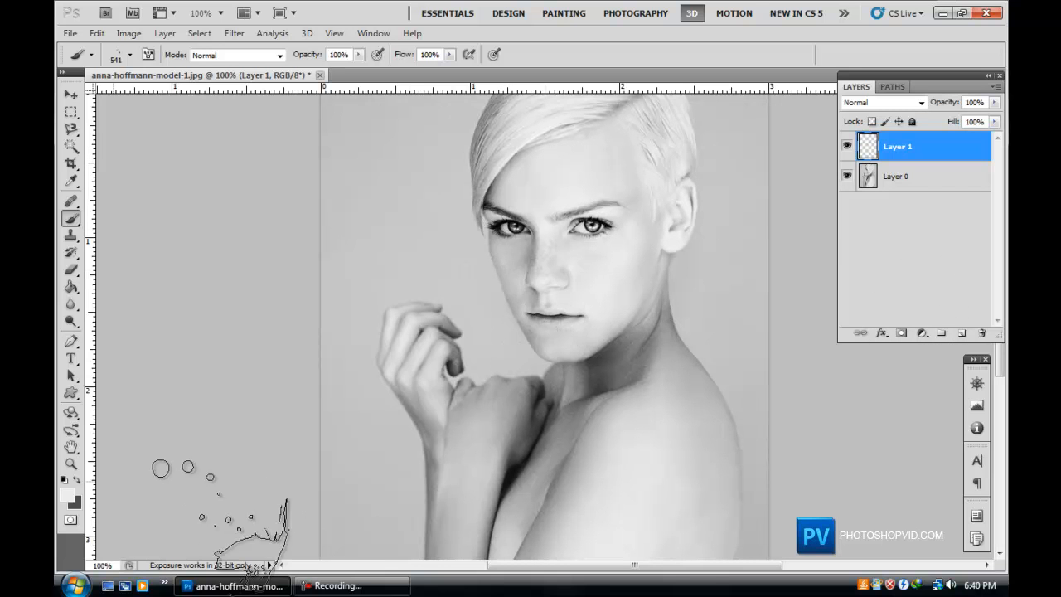
pyautogui.click(65, 494)
pyautogui.moveTo(504, 360); pyautogui.dragTo(598, 253)
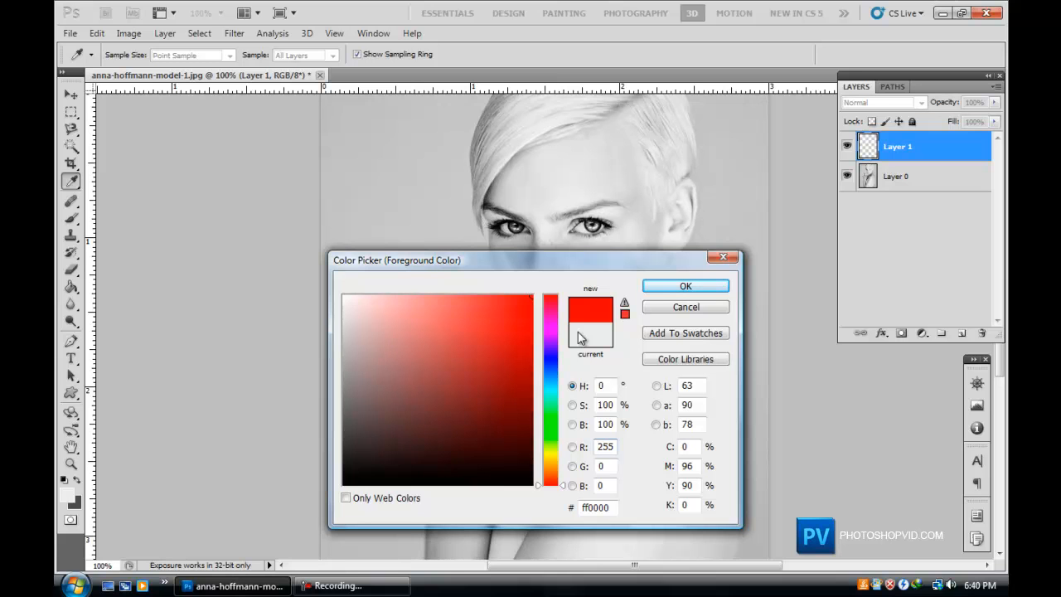
pyautogui.click(549, 363)
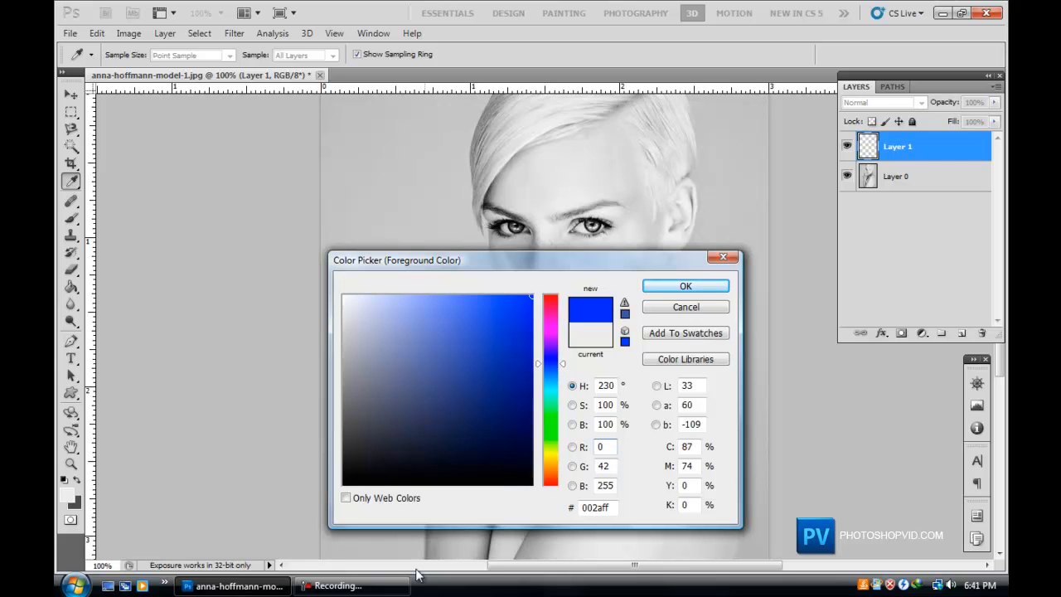
pyautogui.click(397, 588)
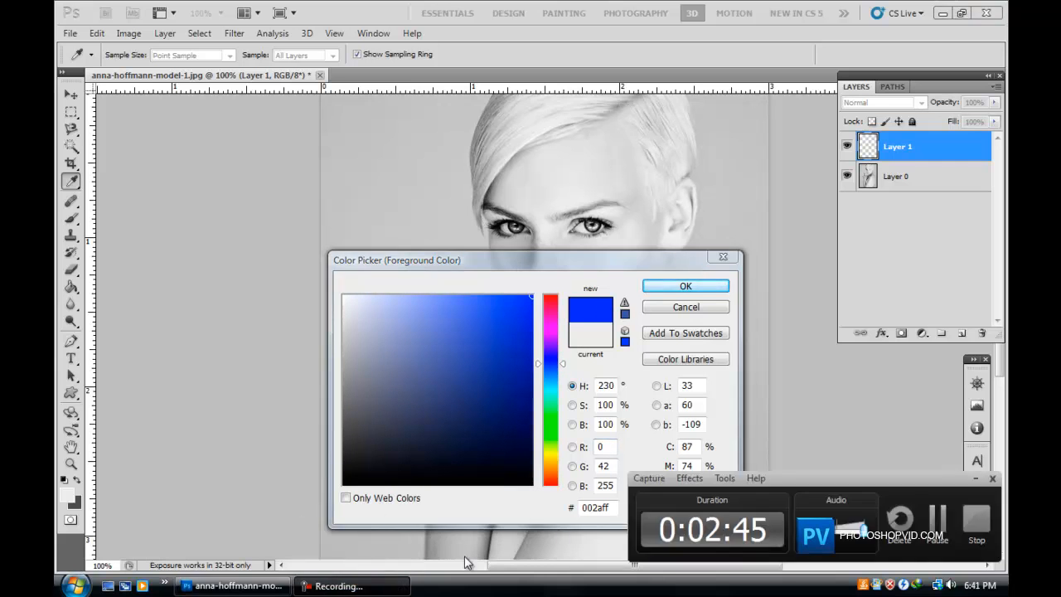
pyautogui.click(905, 517)
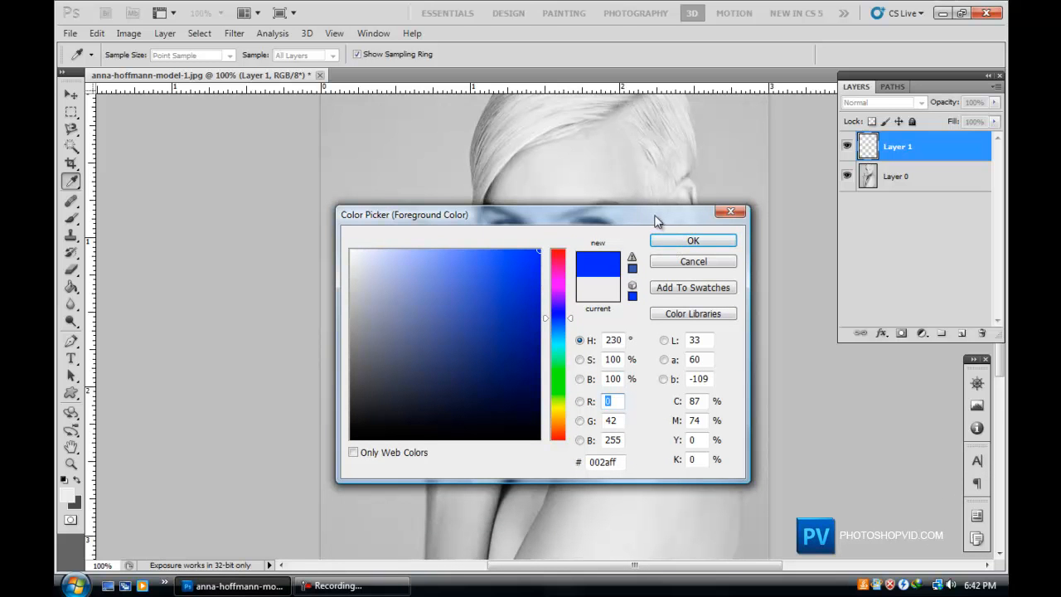
pyautogui.moveTo(652, 211); pyautogui.dragTo(466, 280)
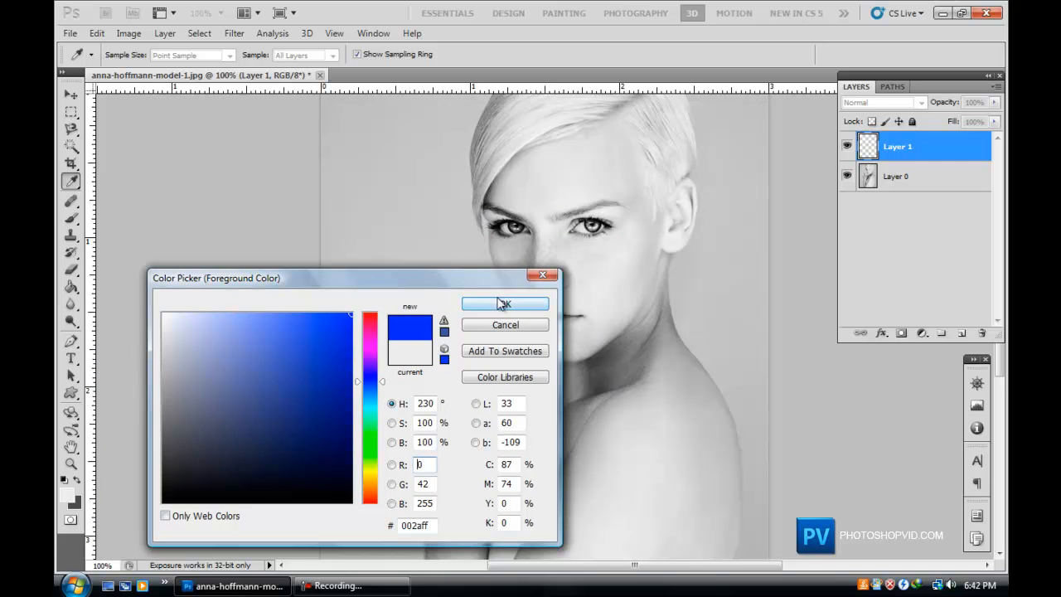
pyautogui.click(479, 308)
# Stamp the 541 px brush in blue over the model's right temple and cheek on the new layer, retrying the placement.
pyautogui.press('b')
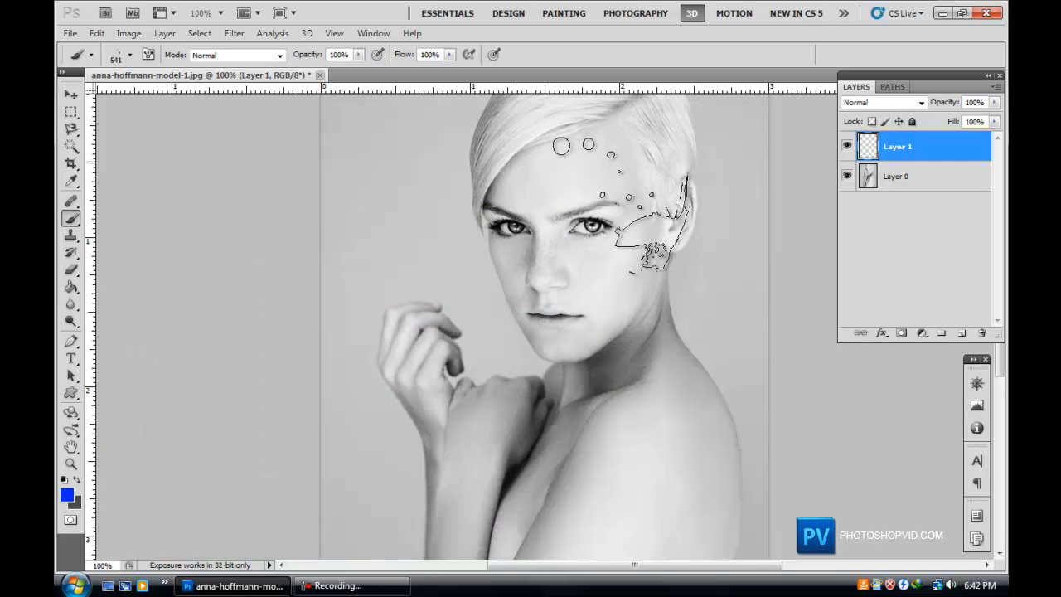
pyautogui.click(610, 217)
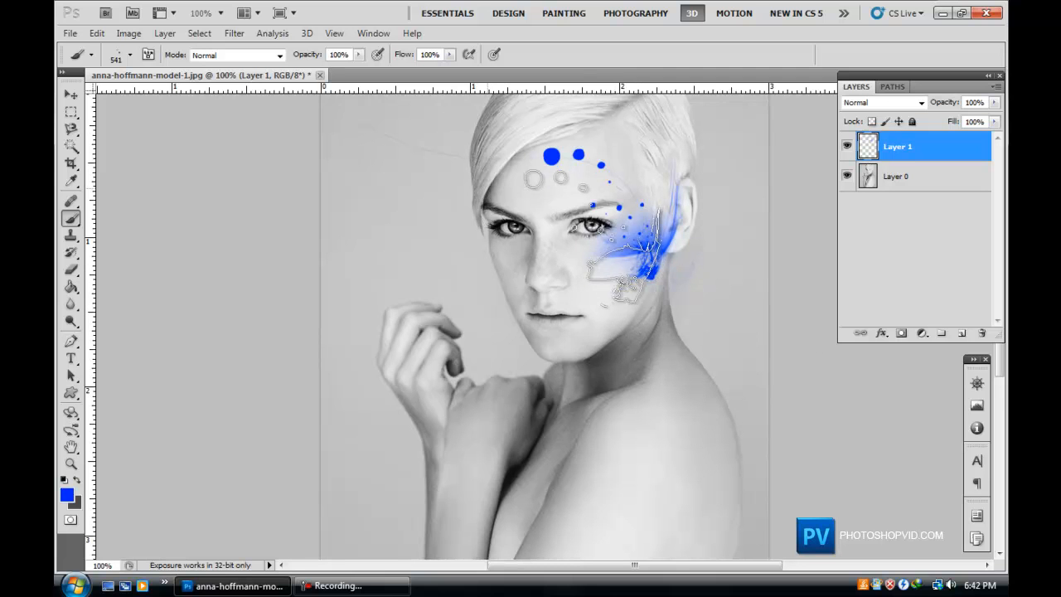
pyautogui.press('Delete')
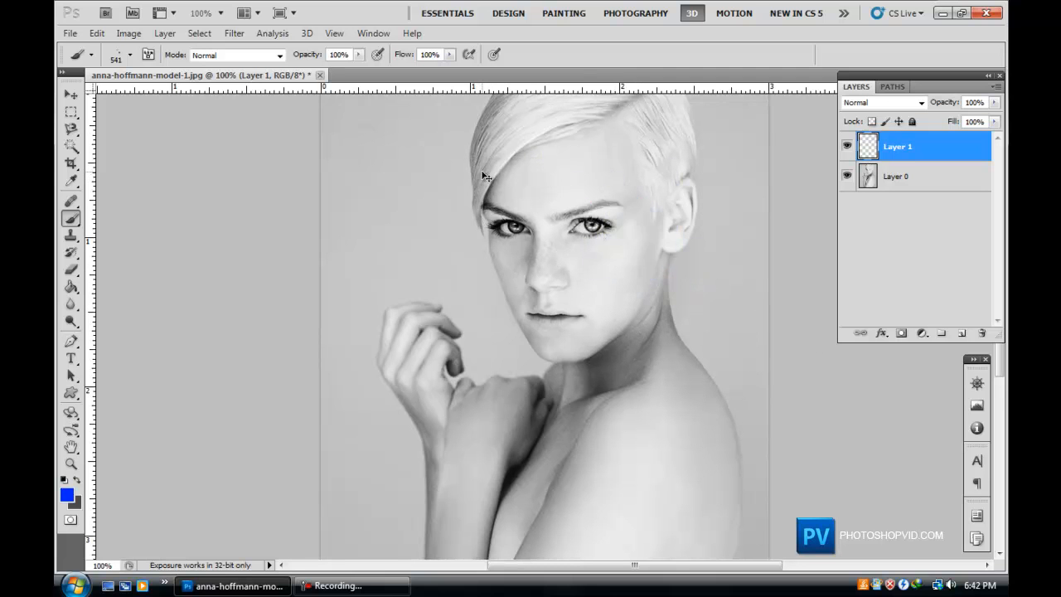
pyautogui.click(592, 222)
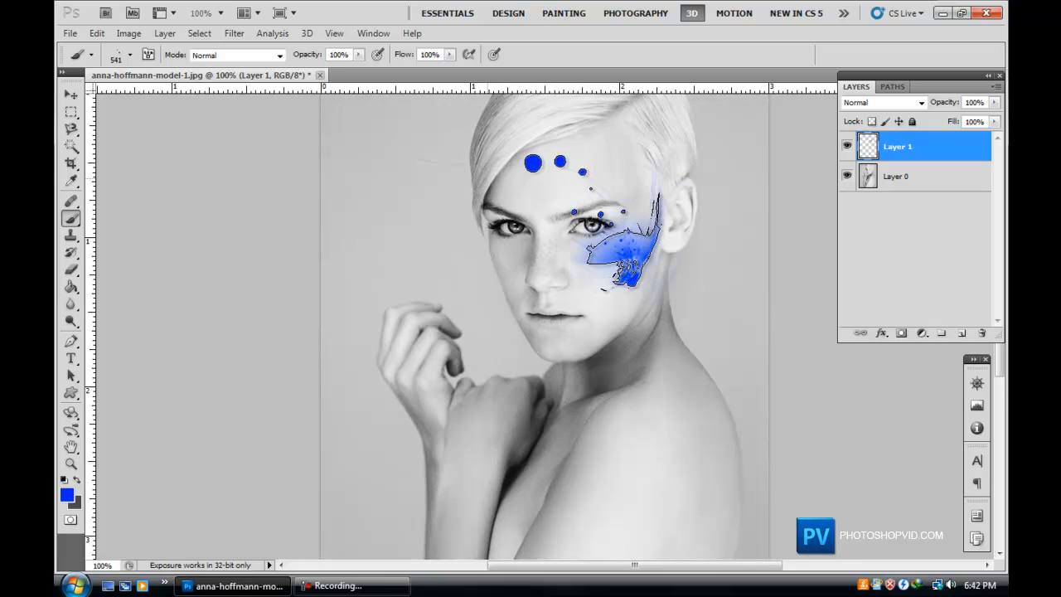
pyautogui.hotkey('ctrl', 'z')
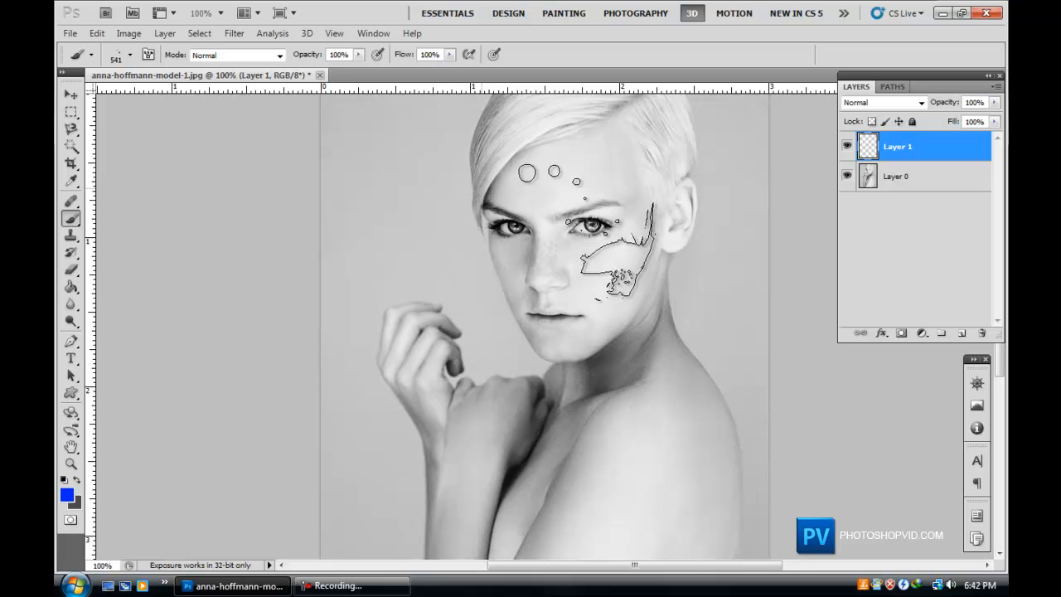
pyautogui.click(589, 222)
pyautogui.hotkey('ctrl', 'z')
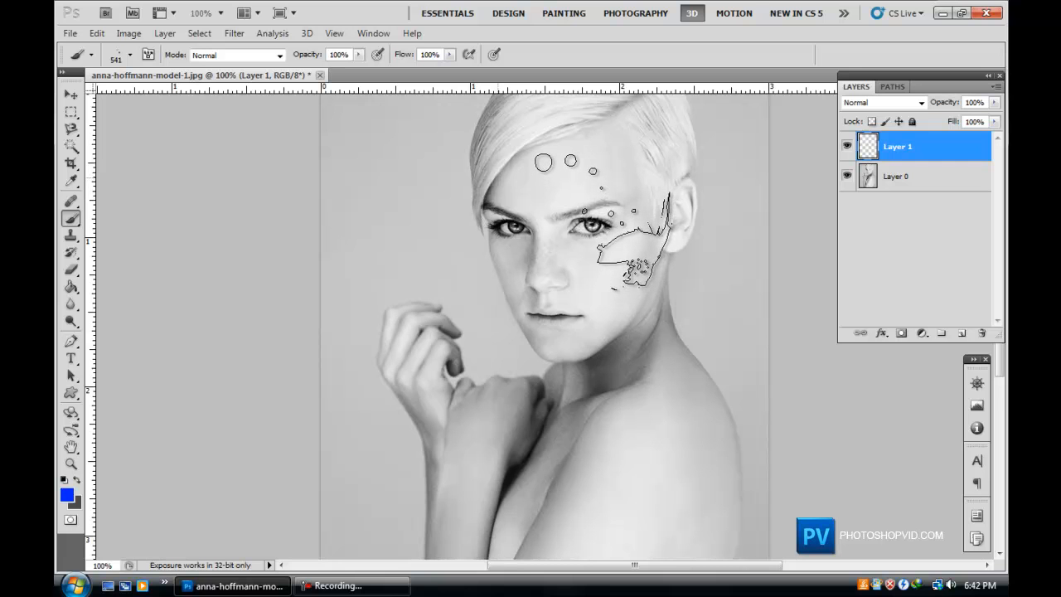
pyautogui.click(600, 217)
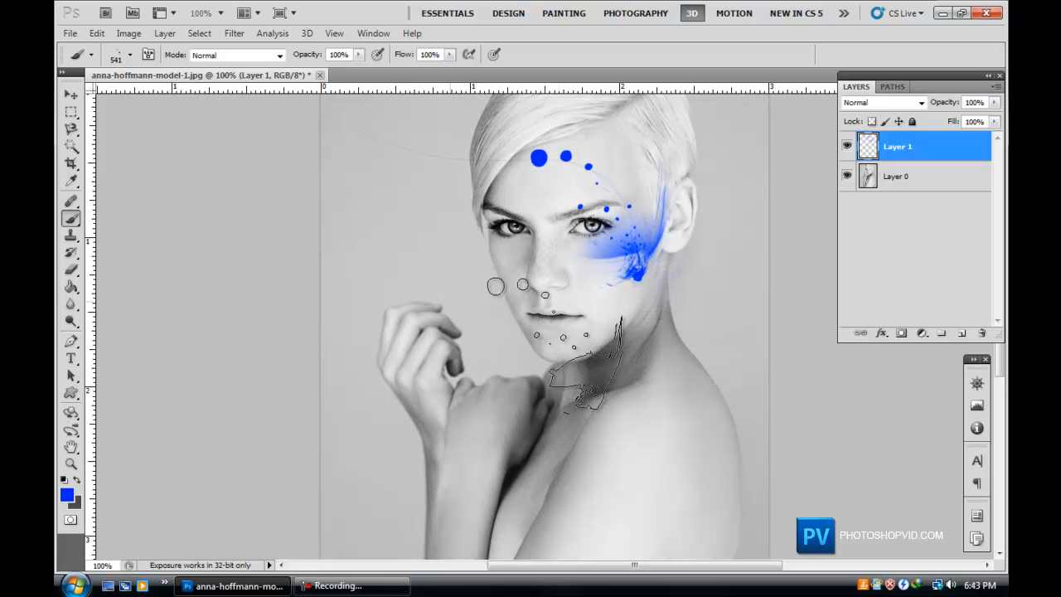
# Reset the foreground and background colours to default black and white and return to the Brush tool.
pyautogui.scroll(-3, 493, 231)
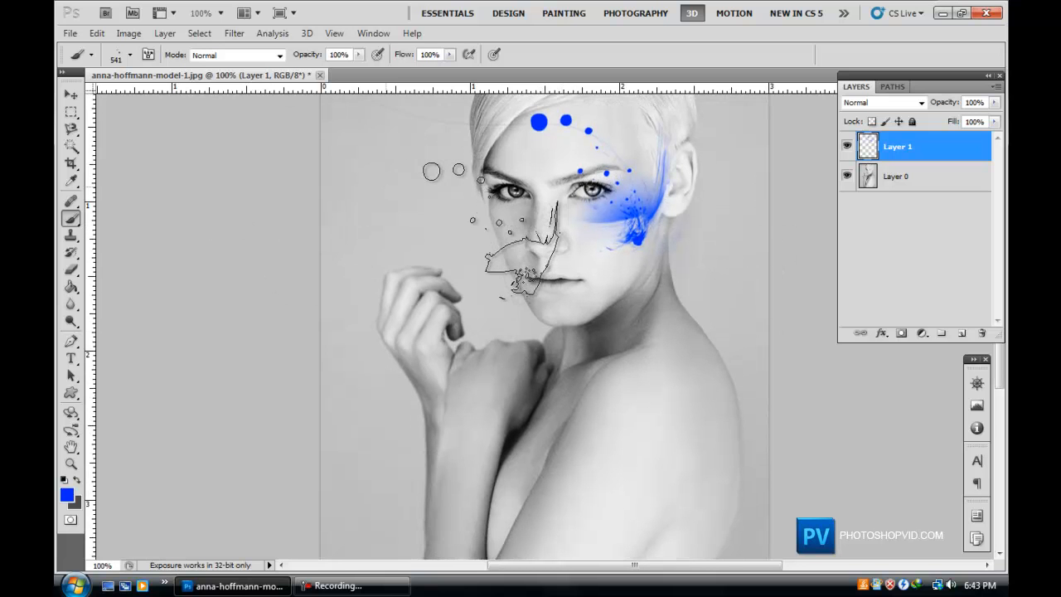
pyautogui.scroll(-3, 491, 230)
pyautogui.scroll(6, 514, 236)
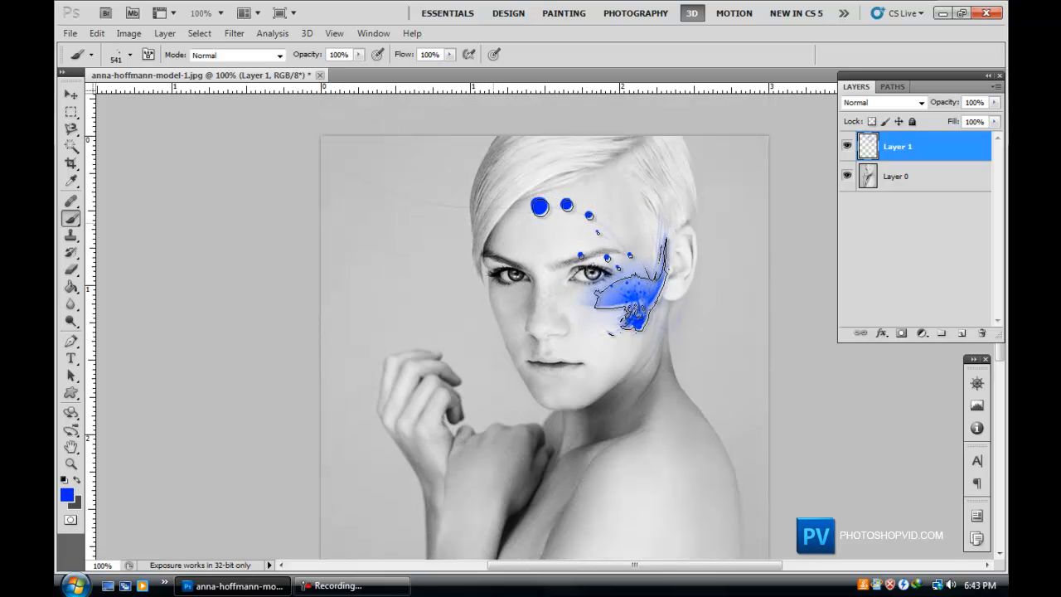
pyautogui.scroll(-1, 315, 356)
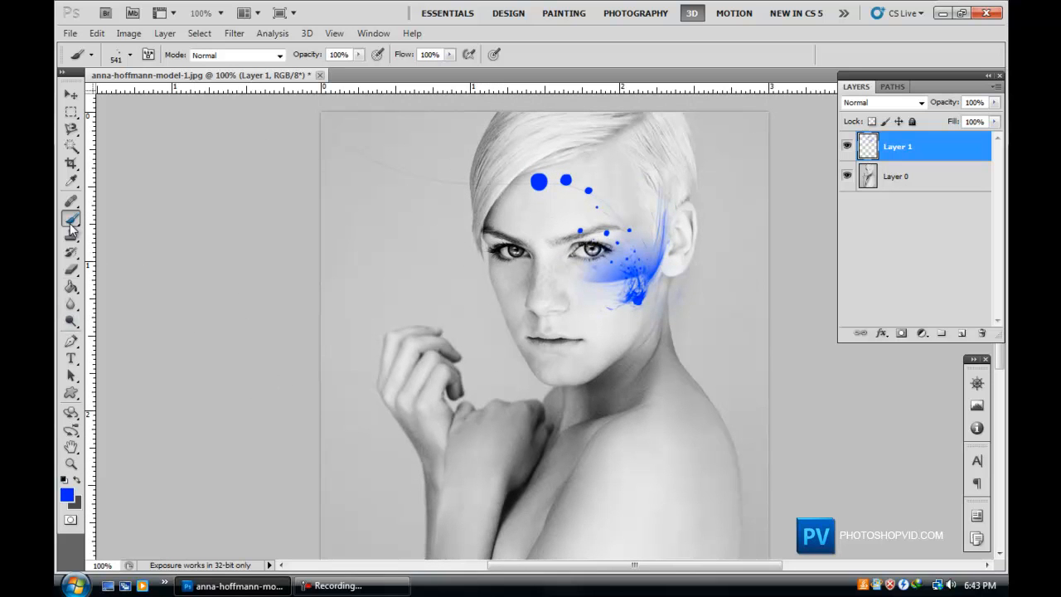
pyautogui.click(71, 269)
pyautogui.click(66, 480)
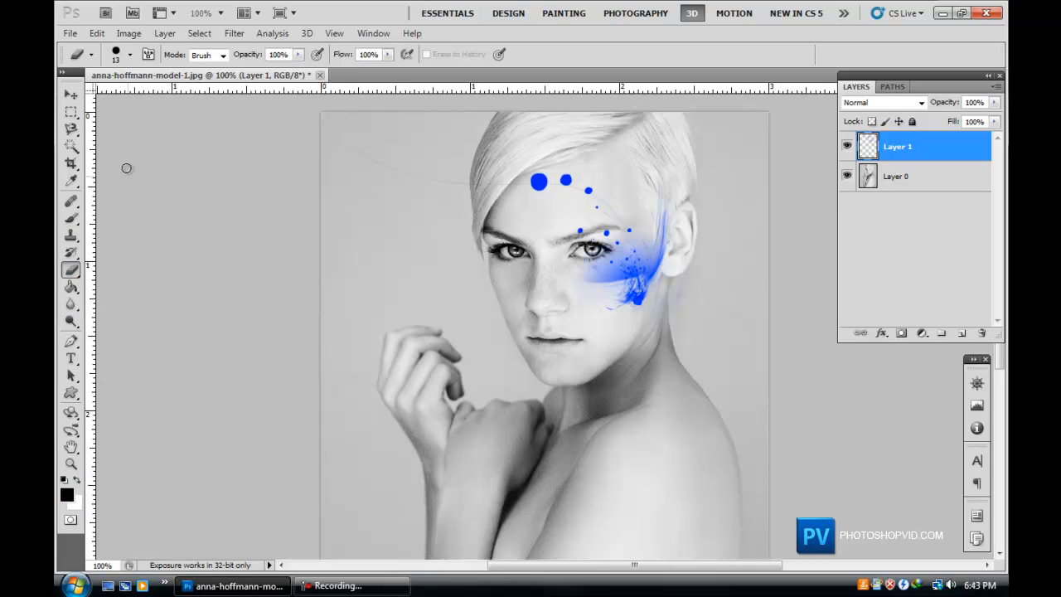
pyautogui.click(130, 57)
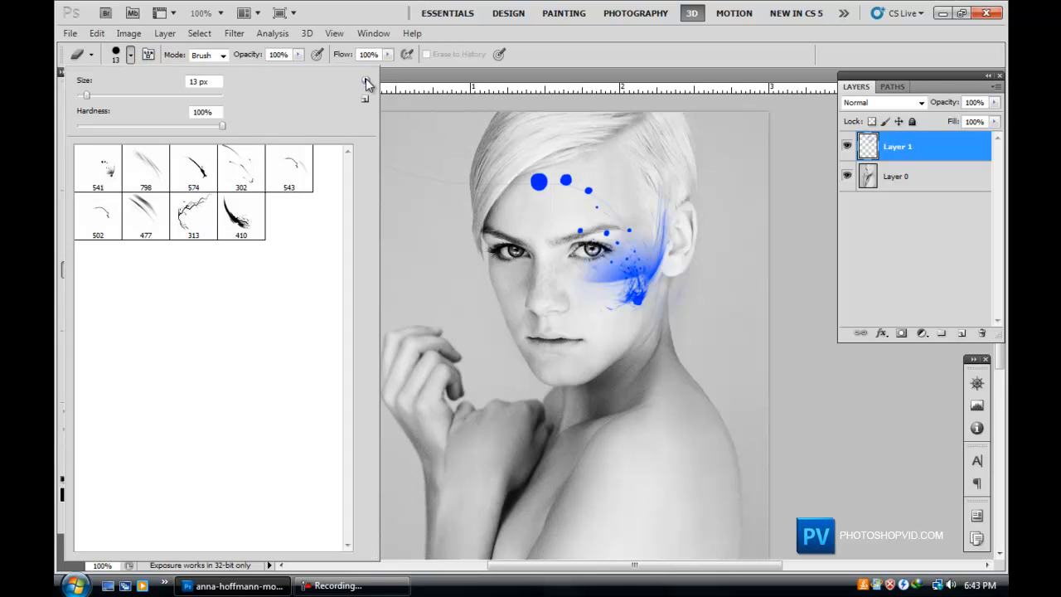
pyautogui.click(456, 183)
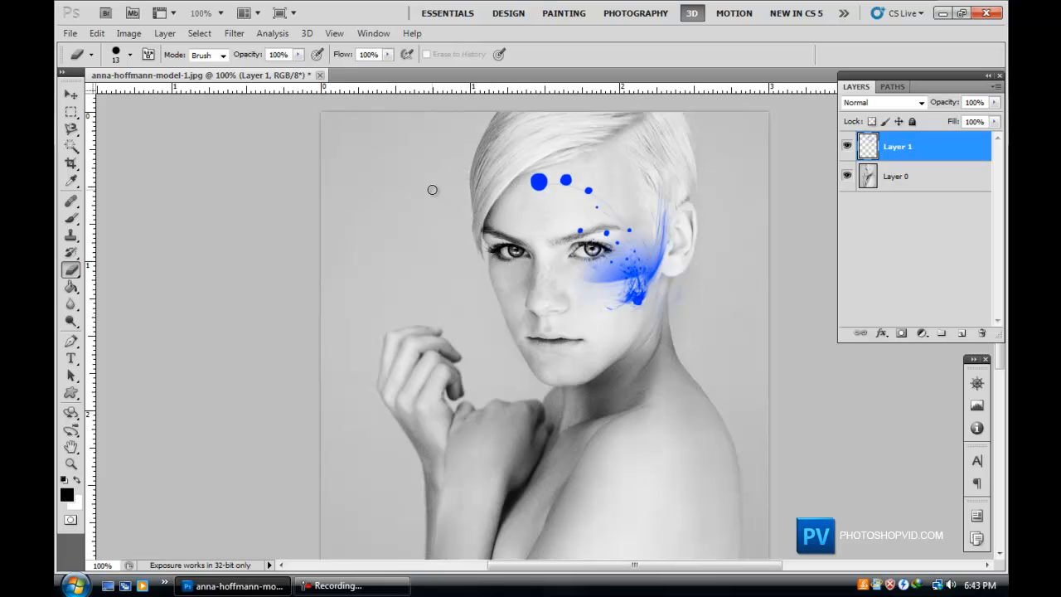
pyautogui.scroll(3, 399, 176)
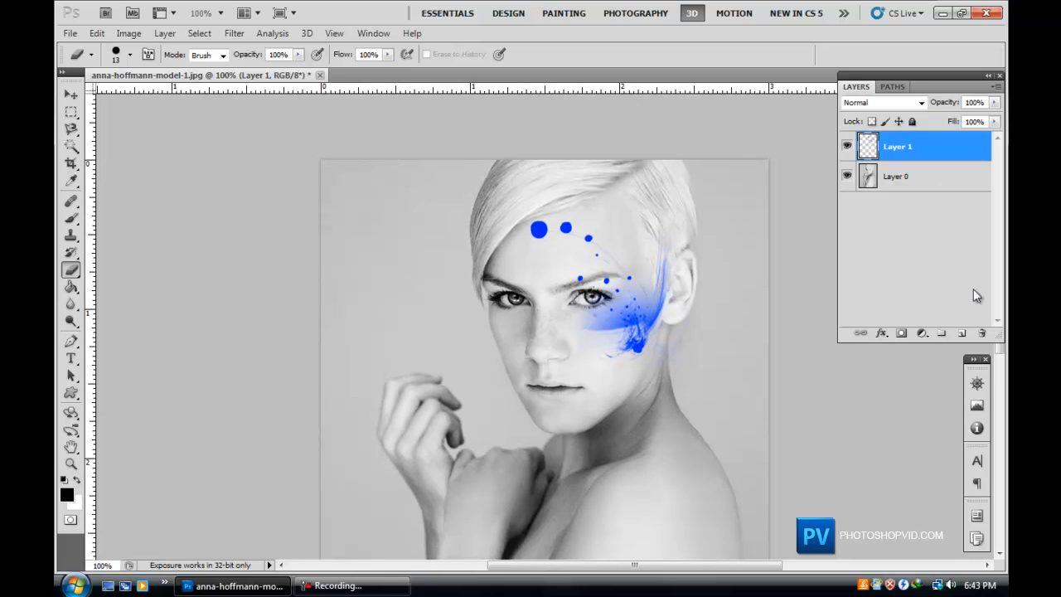
pyautogui.click(73, 219)
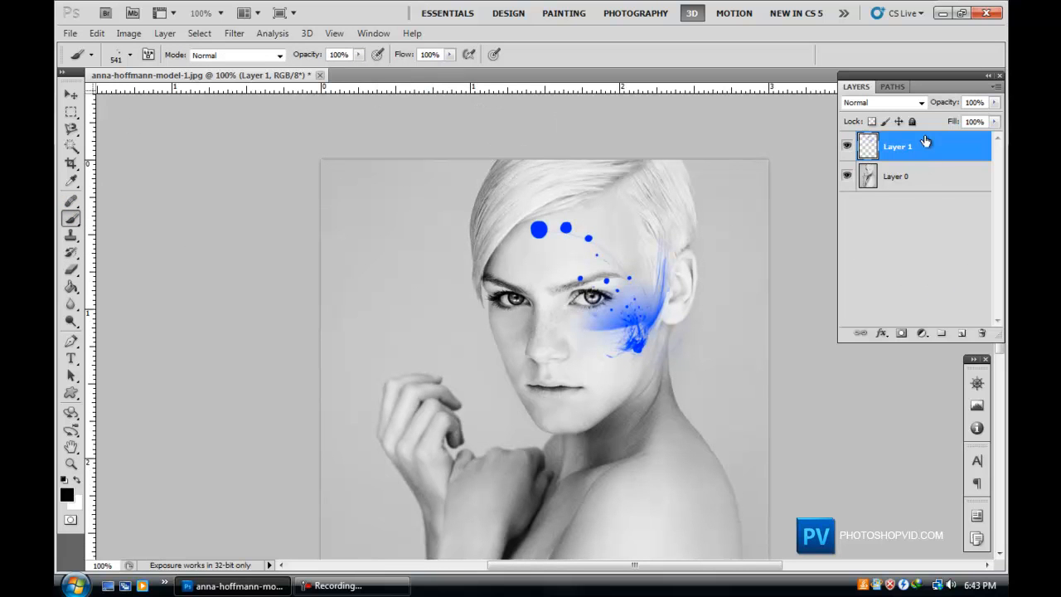
# Add a new layer and pick the 798 px brush from the quantum brushes.
pyautogui.click(959, 334)
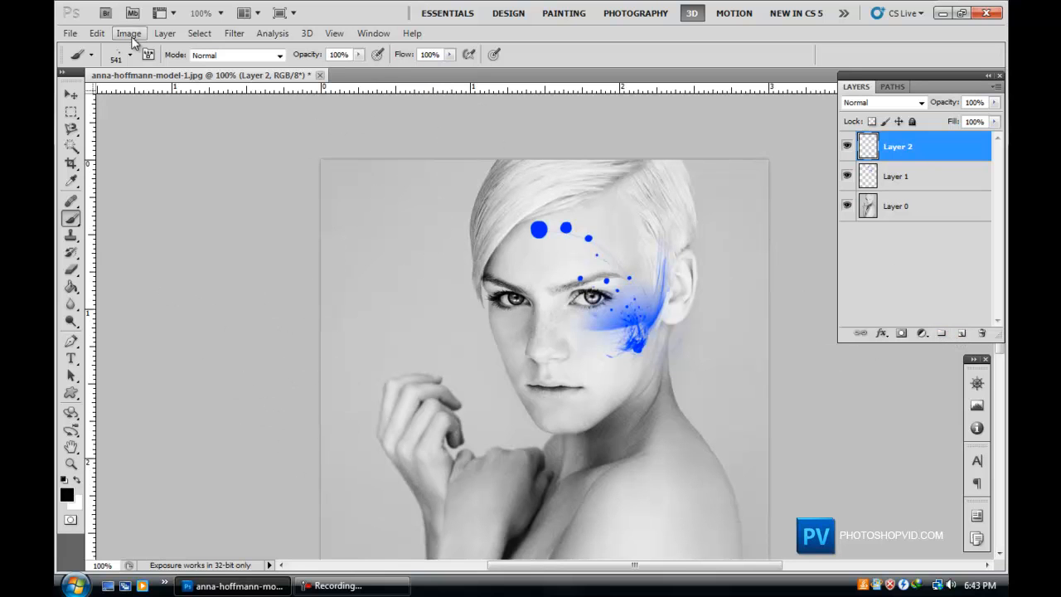
pyautogui.click(130, 56)
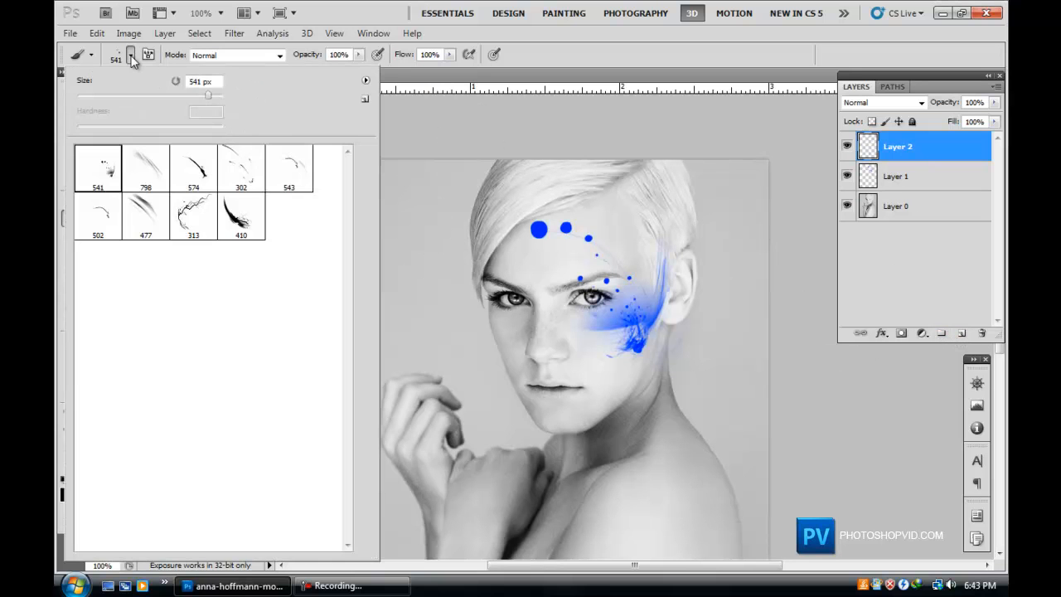
pyautogui.click(146, 217)
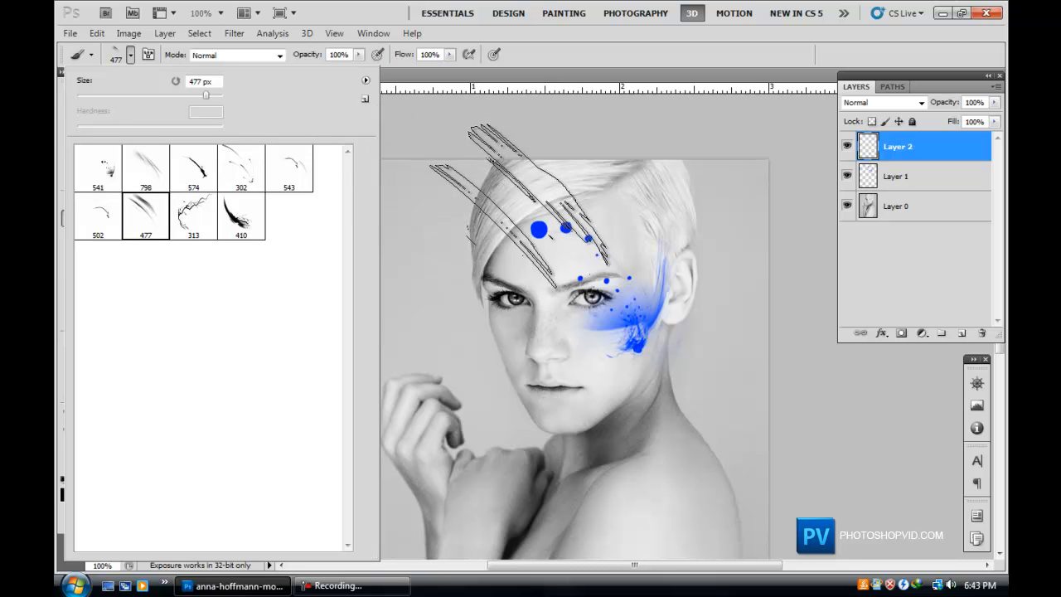
pyautogui.click(146, 169)
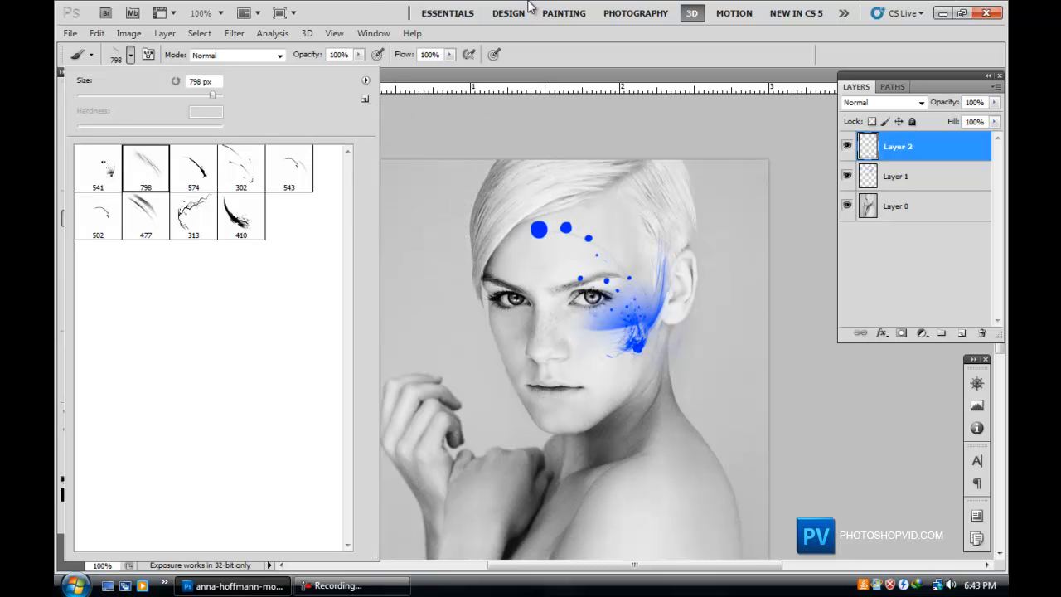
pyautogui.click(362, 10)
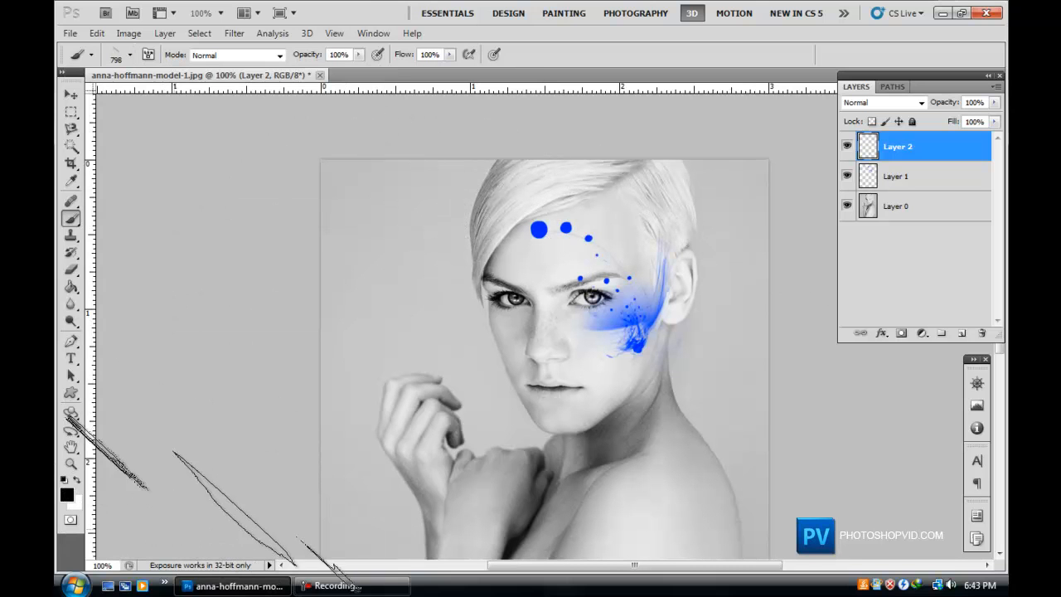
# Swap the foreground colour to white and stamp the 798 px brush streak on the new layer.
pyautogui.click(77, 479)
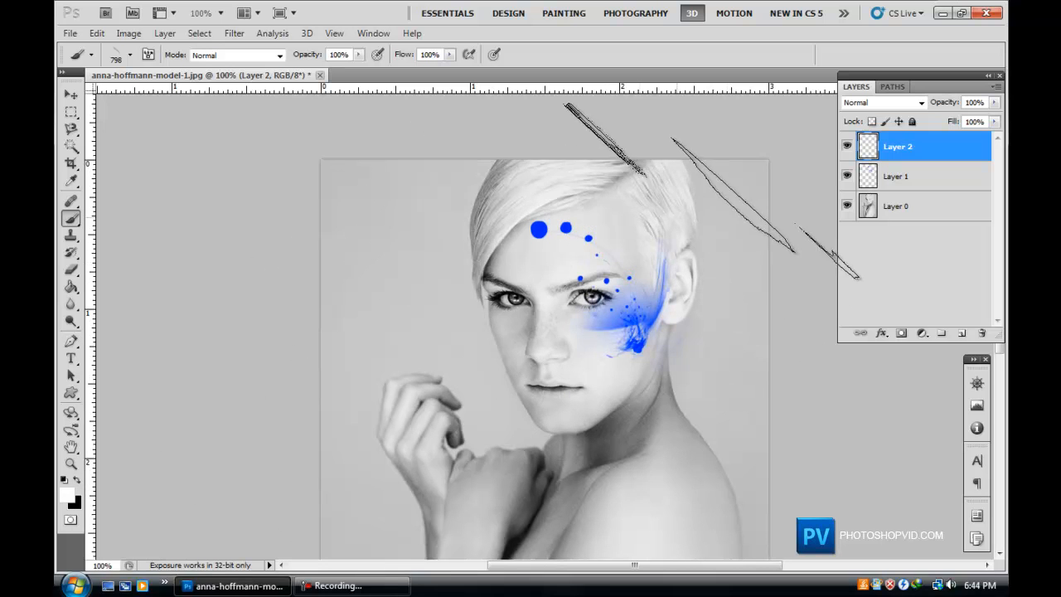
pyautogui.click(536, 340)
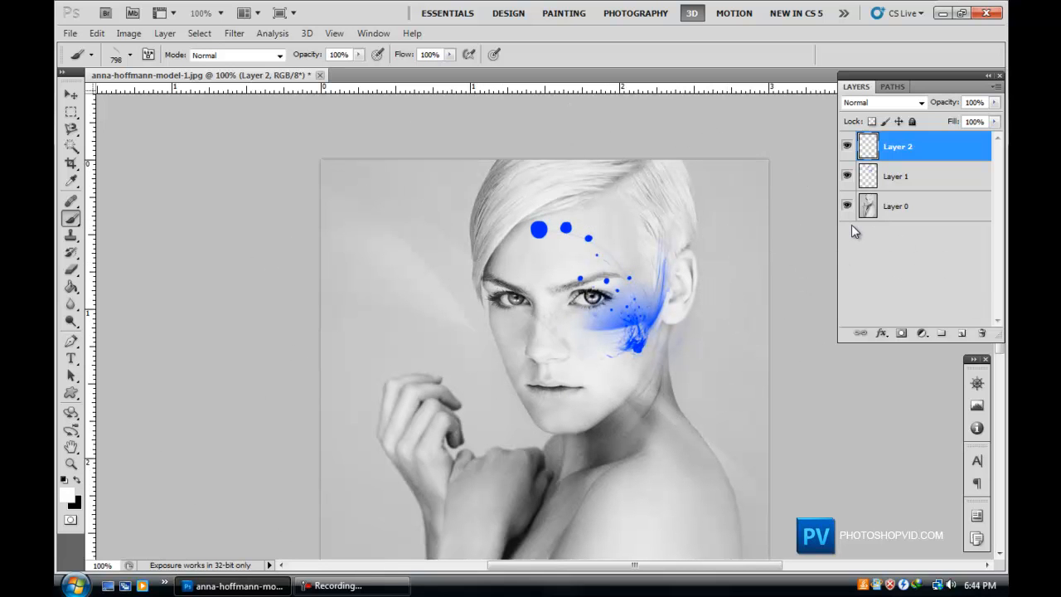
# Rotate the white streak about 47° and move it over the right side of the face with Free Transform.
pyautogui.hotkey('ctrl', 't')
pyautogui.moveTo(553, 143); pyautogui.dragTo(759, 426)
pyautogui.moveTo(668, 345); pyautogui.dragTo(540, 246)
pyautogui.moveTo(700, 274); pyautogui.dragTo(492, 96)
pyautogui.moveTo(490, 313); pyautogui.dragTo(747, 344)
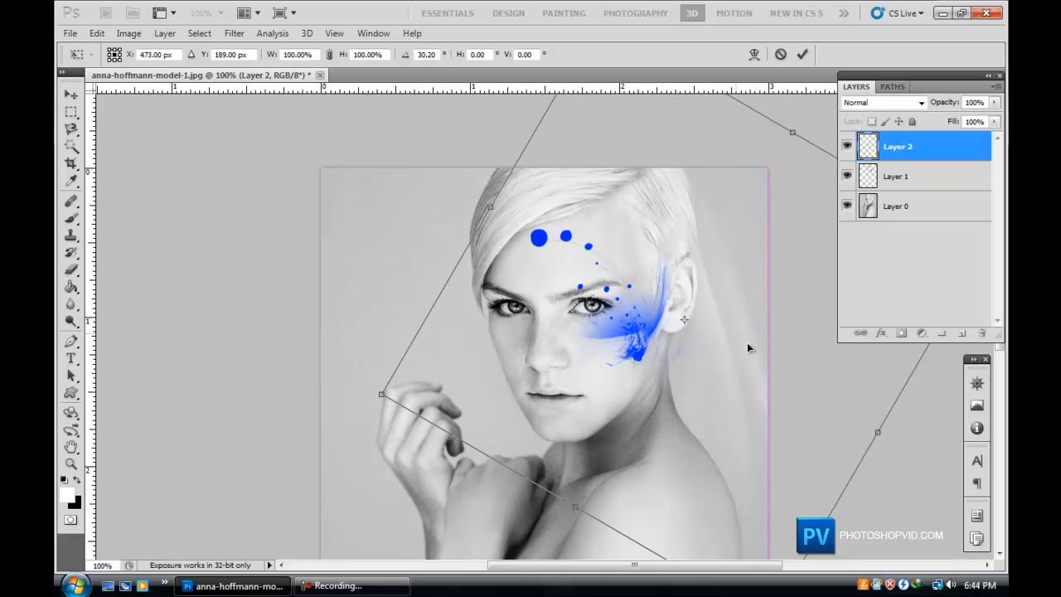
pyautogui.moveTo(820, 95); pyautogui.dragTo(849, 190)
pyautogui.moveTo(704, 342); pyautogui.dragTo(693, 365)
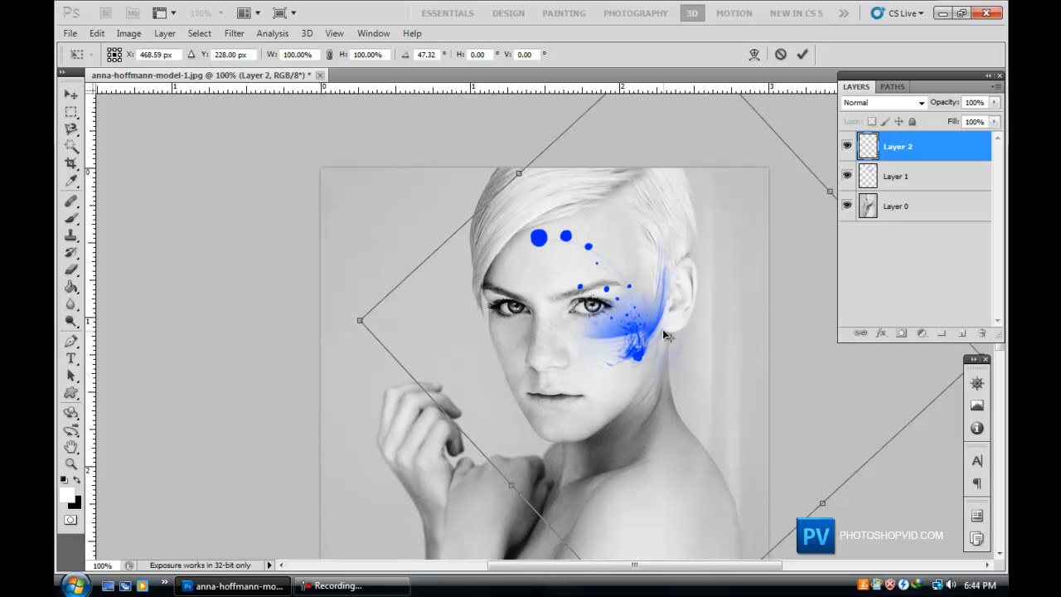
pyautogui.press('Return')
# Pick the 502 px brush from the quantum brushes.
pyautogui.scroll(-2, 389, 207)
pyautogui.scroll(-3, 67, 307)
pyautogui.scroll(4, 73, 301)
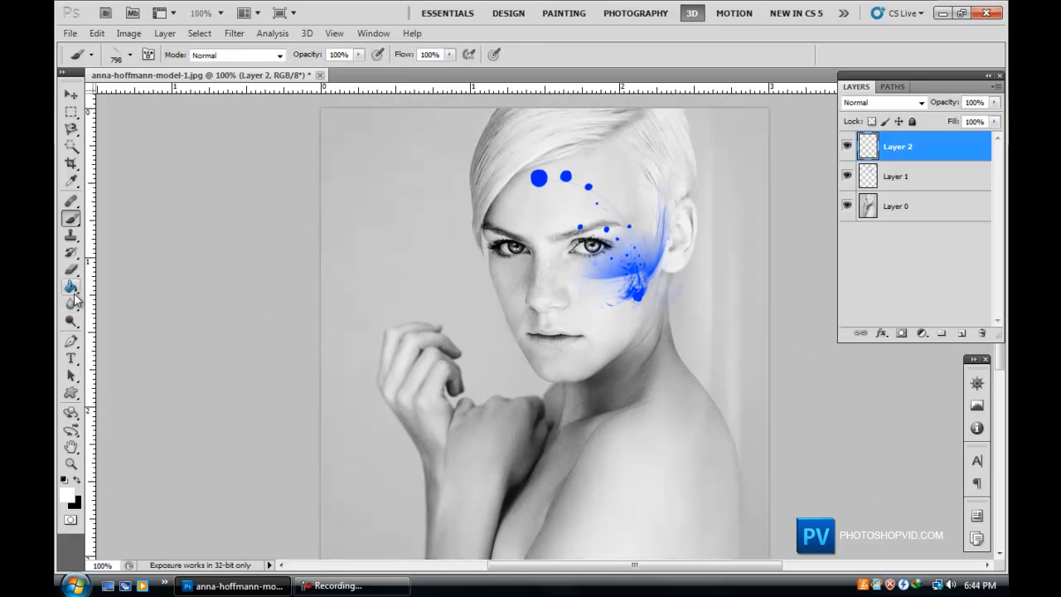
pyautogui.scroll(-2, 75, 298)
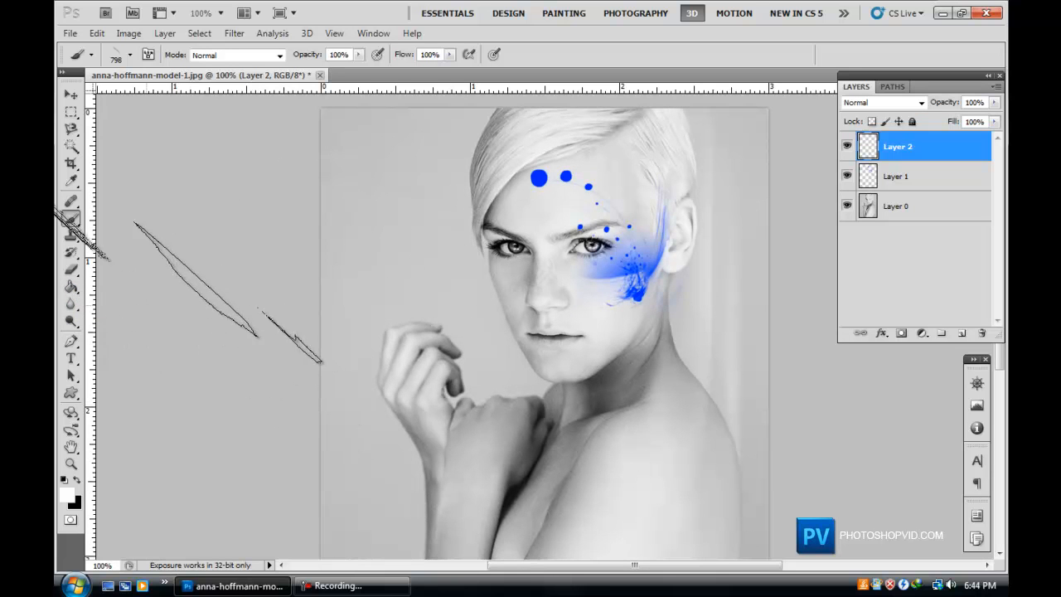
pyautogui.click(129, 55)
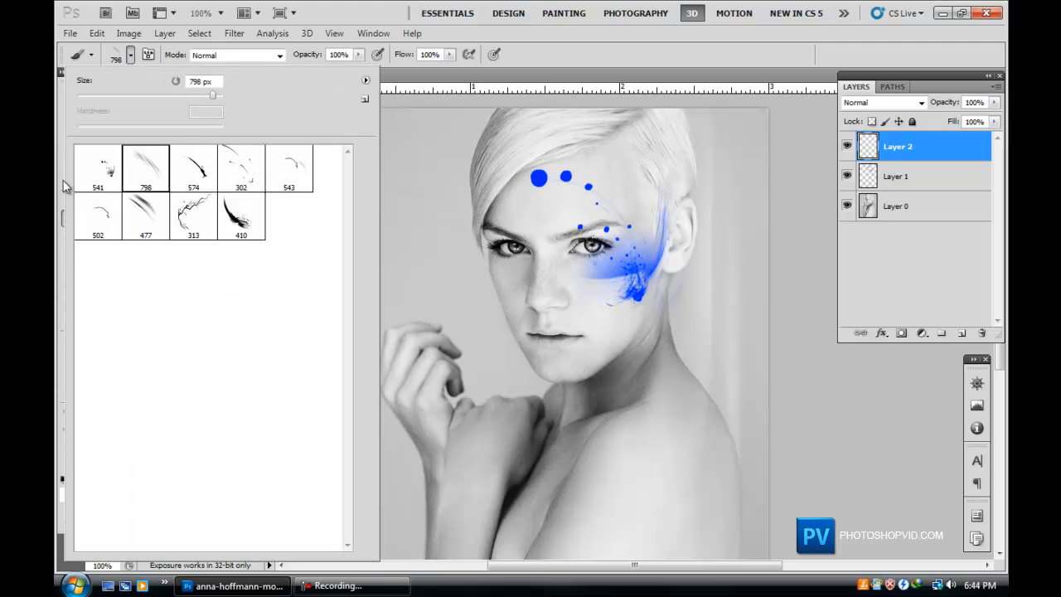
pyautogui.click(91, 222)
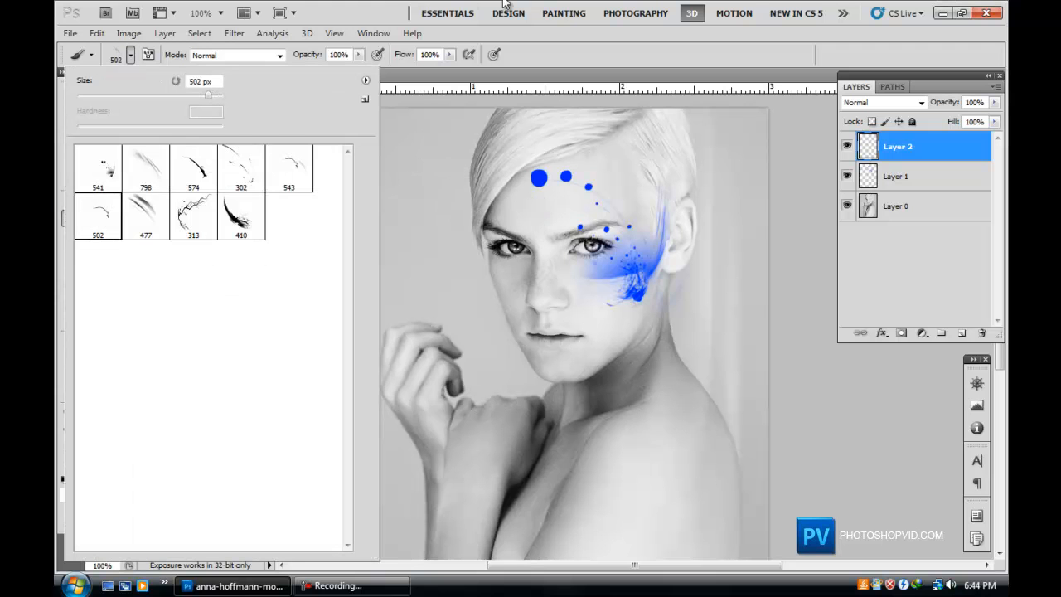
pyautogui.click(396, 25)
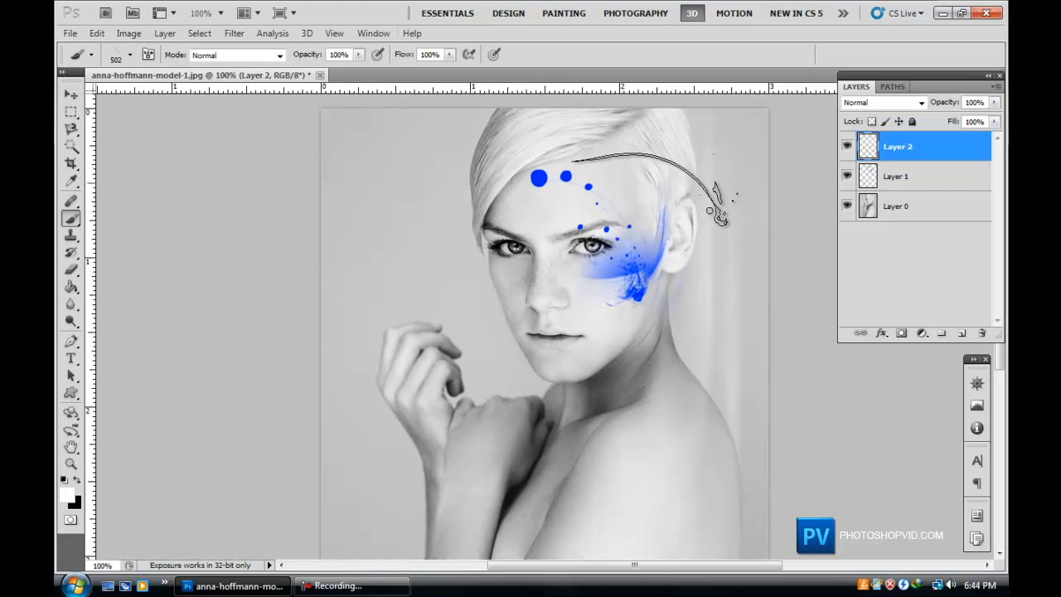
# Stamp the 502 px brush in white as a curve across the brow and right temple, toggling the layer's visibility to compare.
pyautogui.click(572, 232)
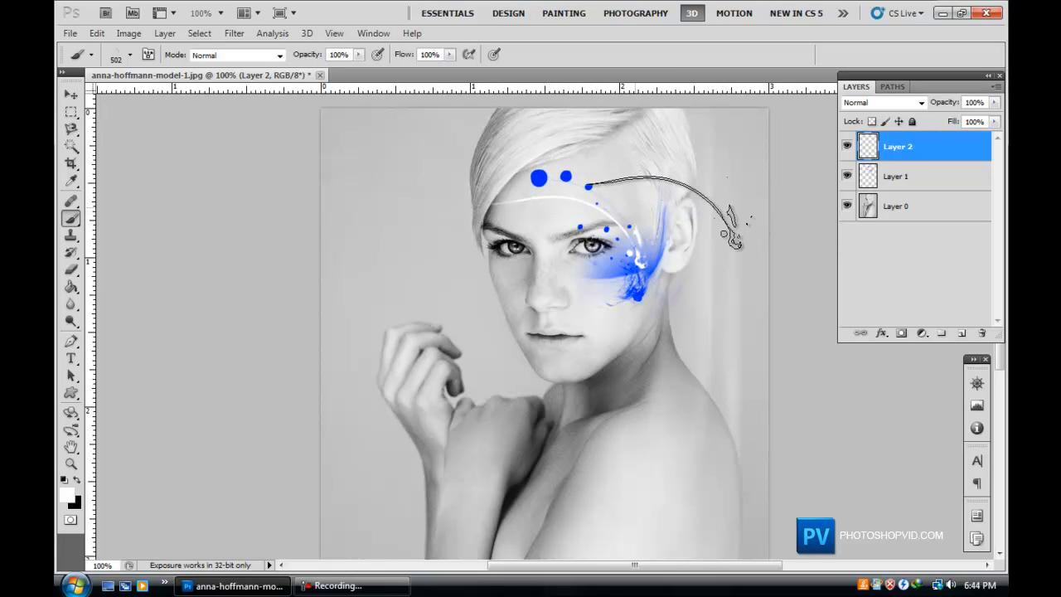
pyautogui.scroll(-4, 729, 236)
pyautogui.scroll(6, 729, 236)
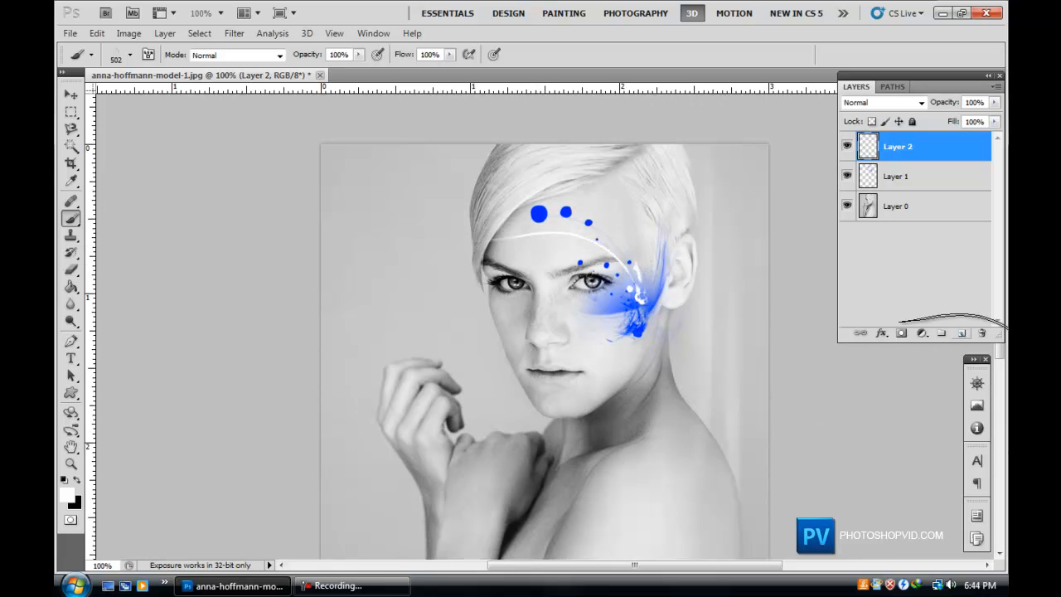
pyautogui.click(846, 147)
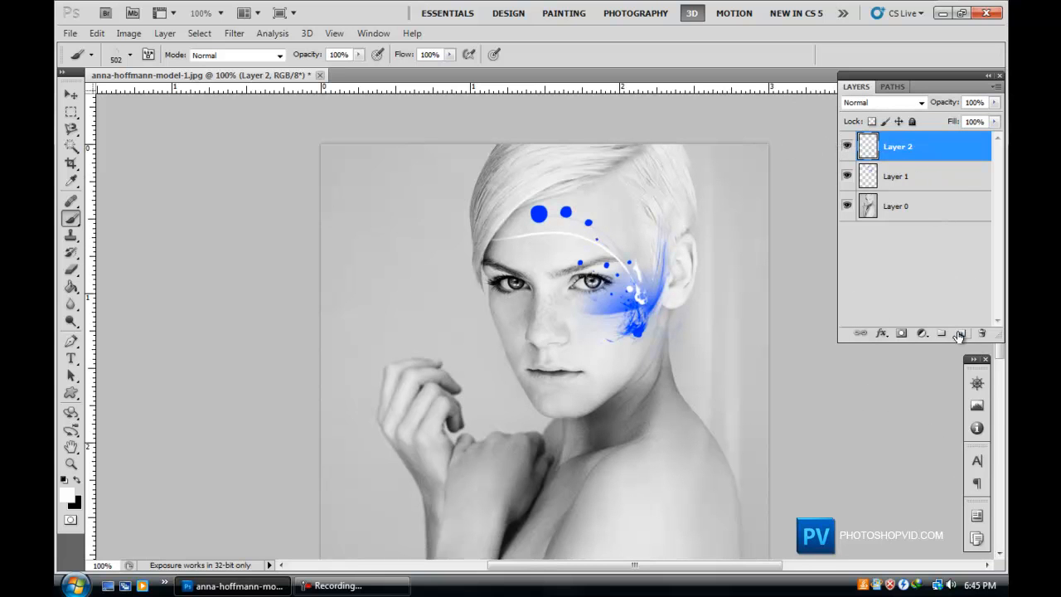
# Add another new layer and replace the current brushes with the default brushes.
pyautogui.scroll(-5, 851, 314)
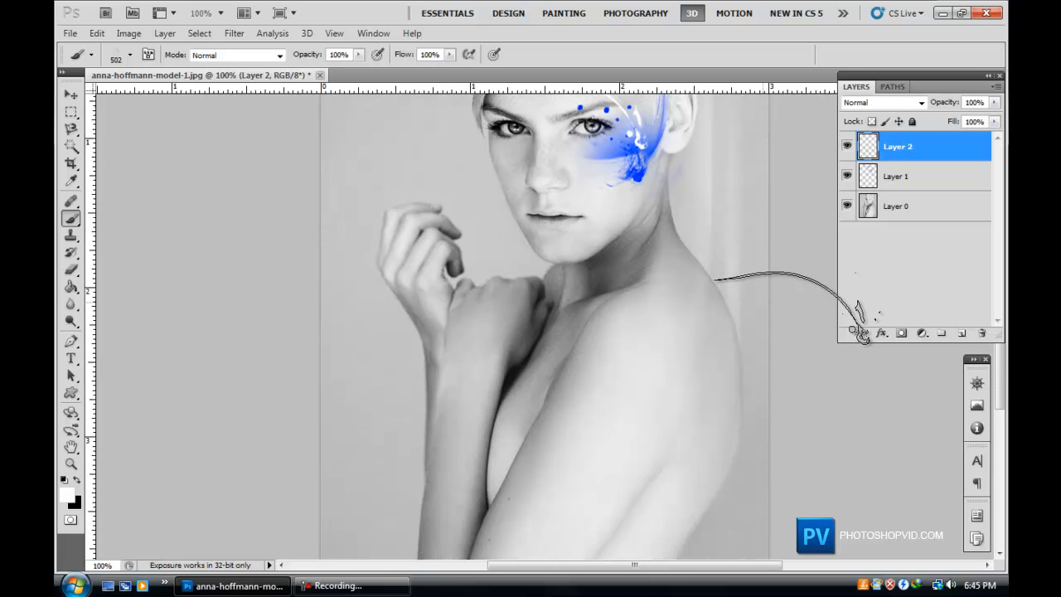
pyautogui.click(962, 332)
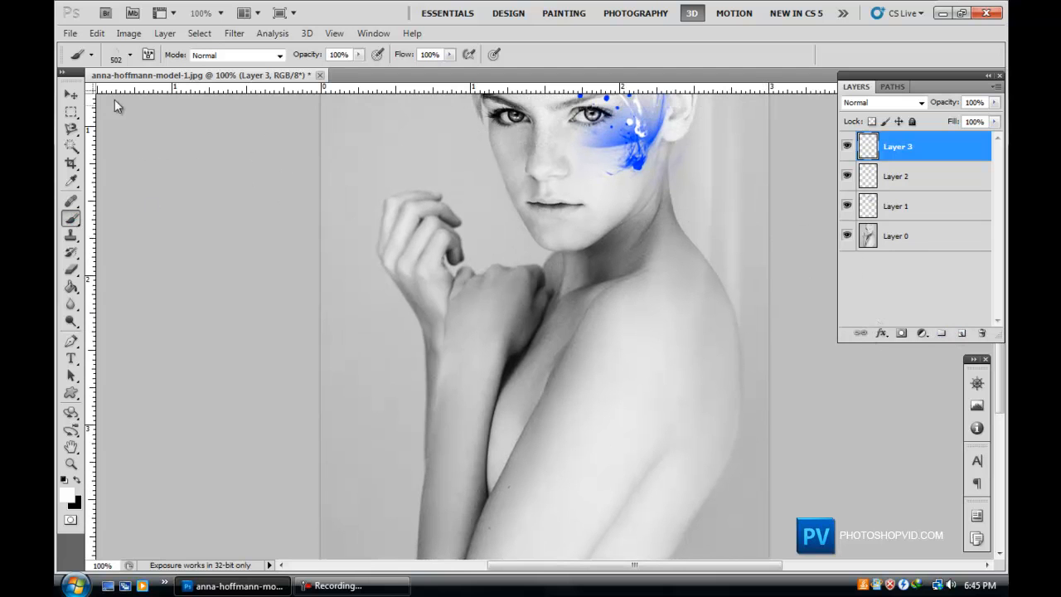
pyautogui.click(130, 57)
pyautogui.click(367, 81)
pyautogui.click(460, 228)
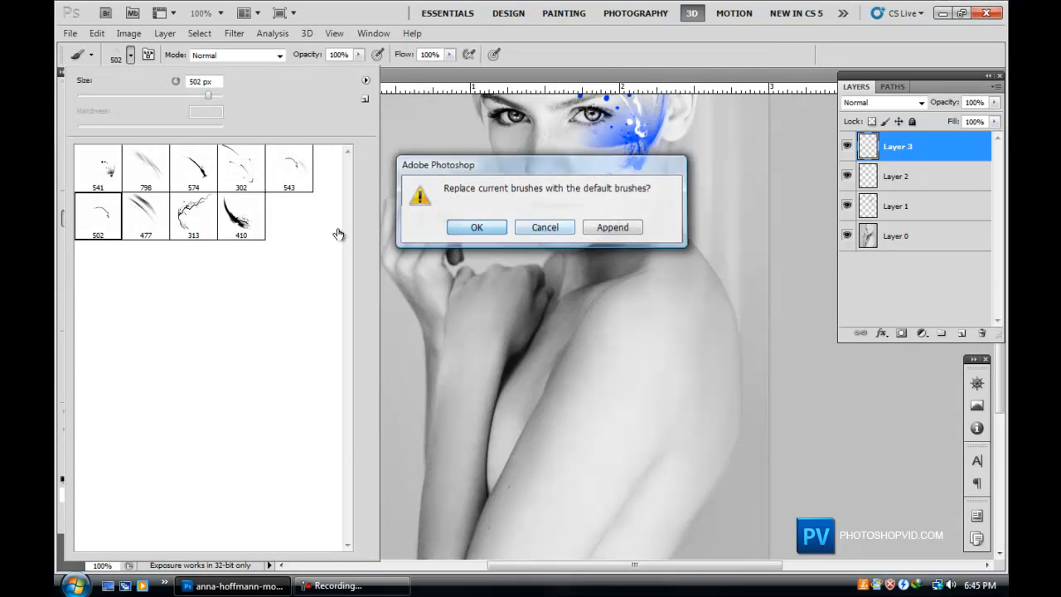
pyautogui.click(452, 230)
# Pick a soft round brush and set its size to 411 px.
pyautogui.click(195, 170)
pyautogui.click(137, 96)
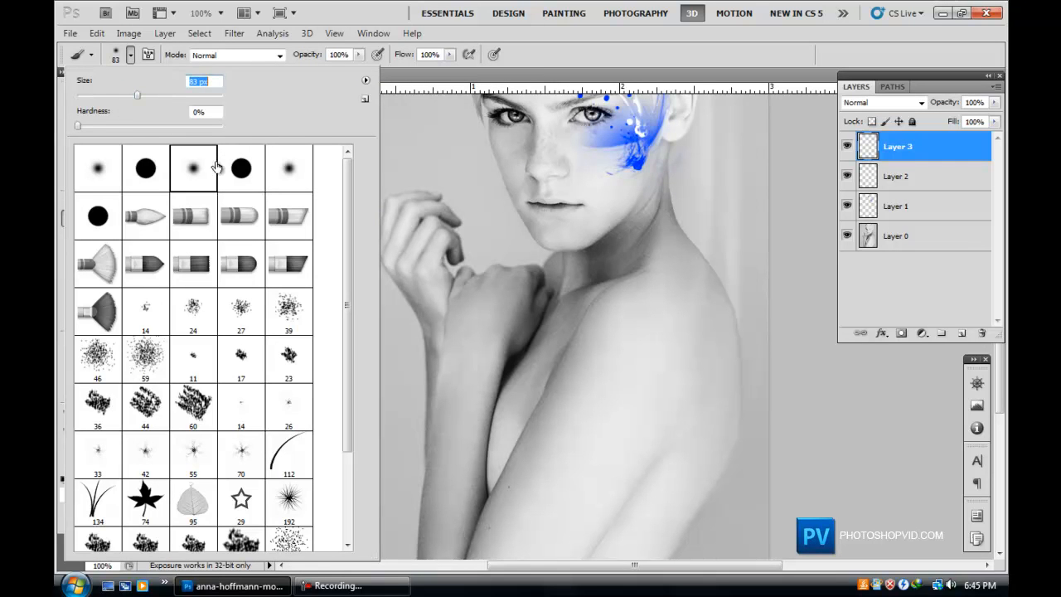
pyautogui.moveTo(141, 97); pyautogui.dragTo(157, 97)
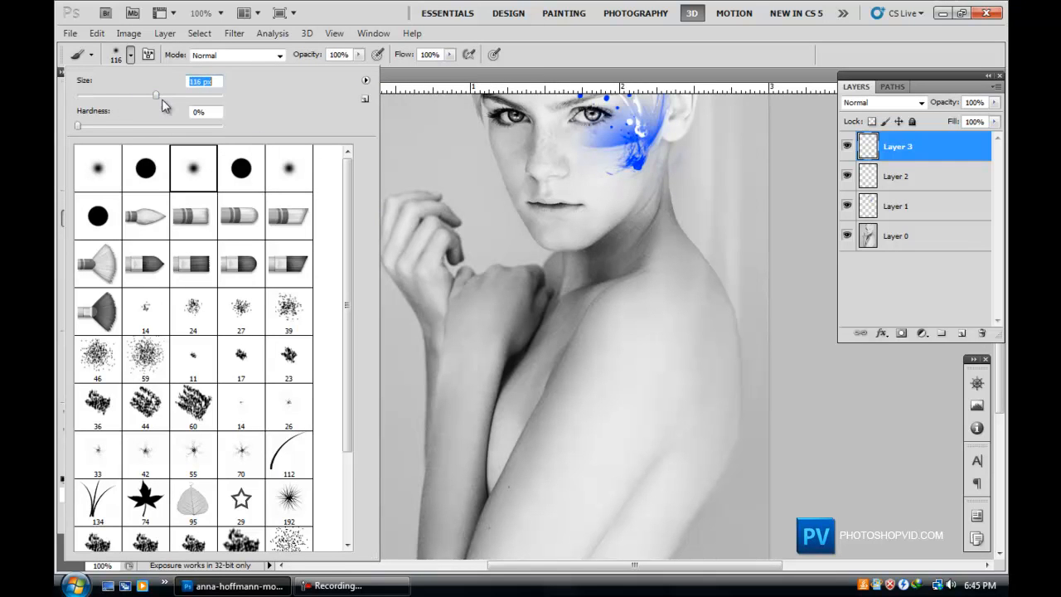
pyautogui.click(196, 98)
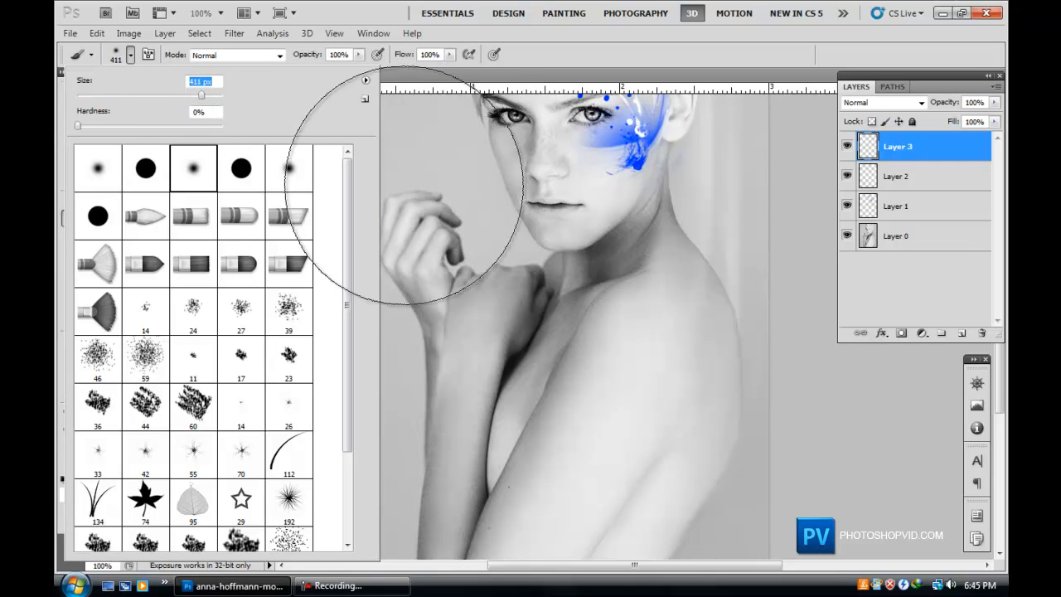
pyautogui.click(391, 7)
pyautogui.scroll(6, 487, 301)
pyautogui.scroll(10, 405, 241)
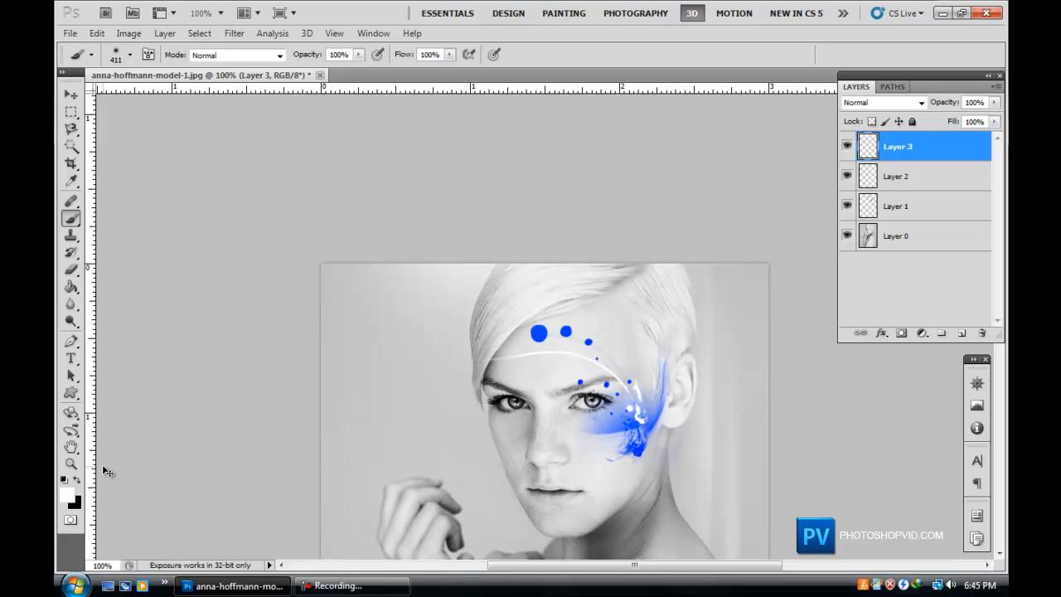
# Set the foreground colour to red ff0030 and return to the brush.
pyautogui.click(67, 495)
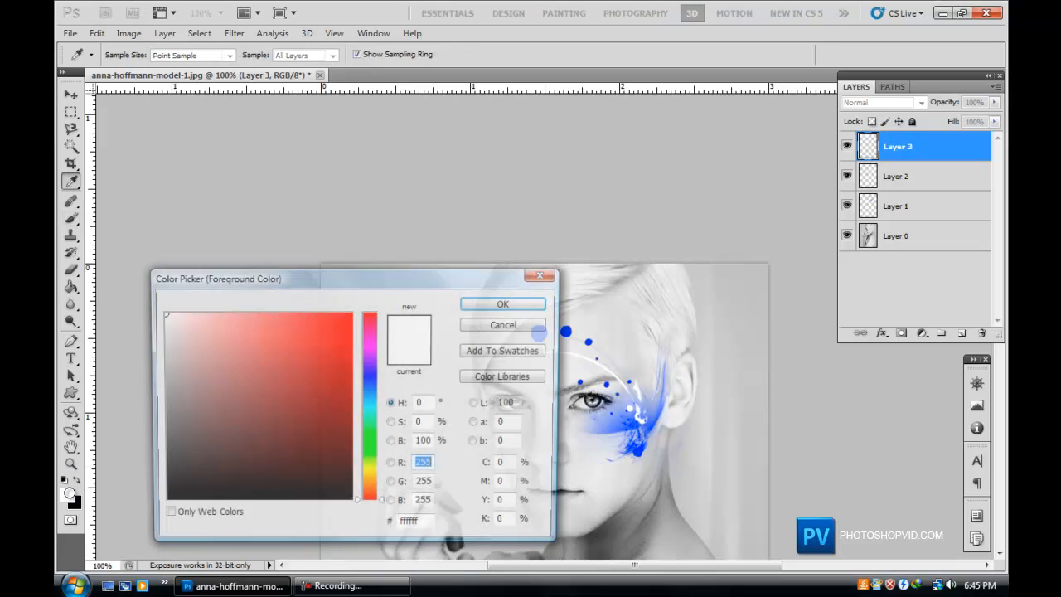
pyautogui.moveTo(313, 358); pyautogui.dragTo(425, 264)
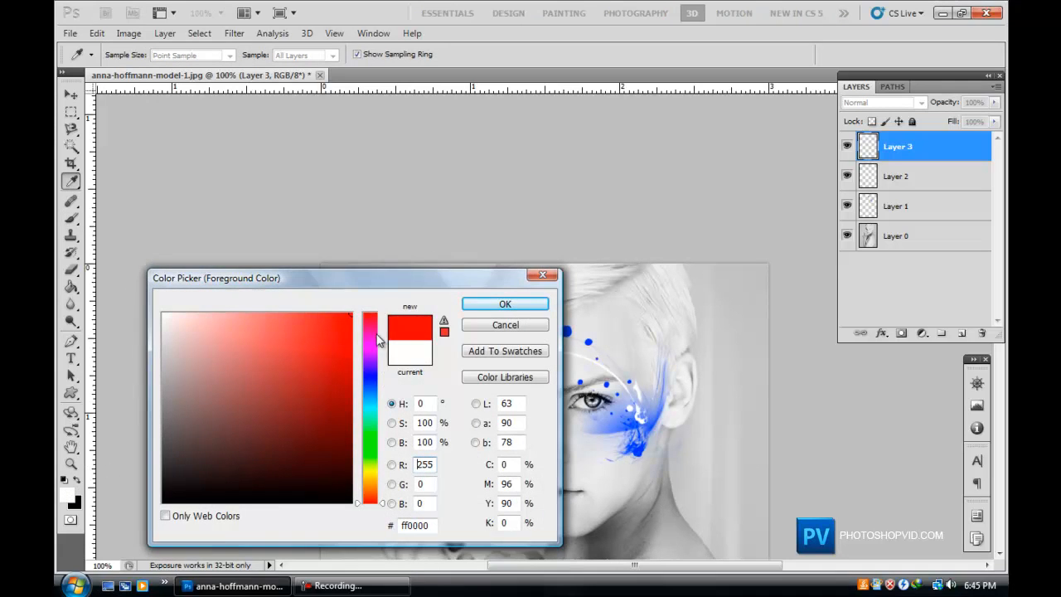
pyautogui.moveTo(372, 321); pyautogui.dragTo(371, 322)
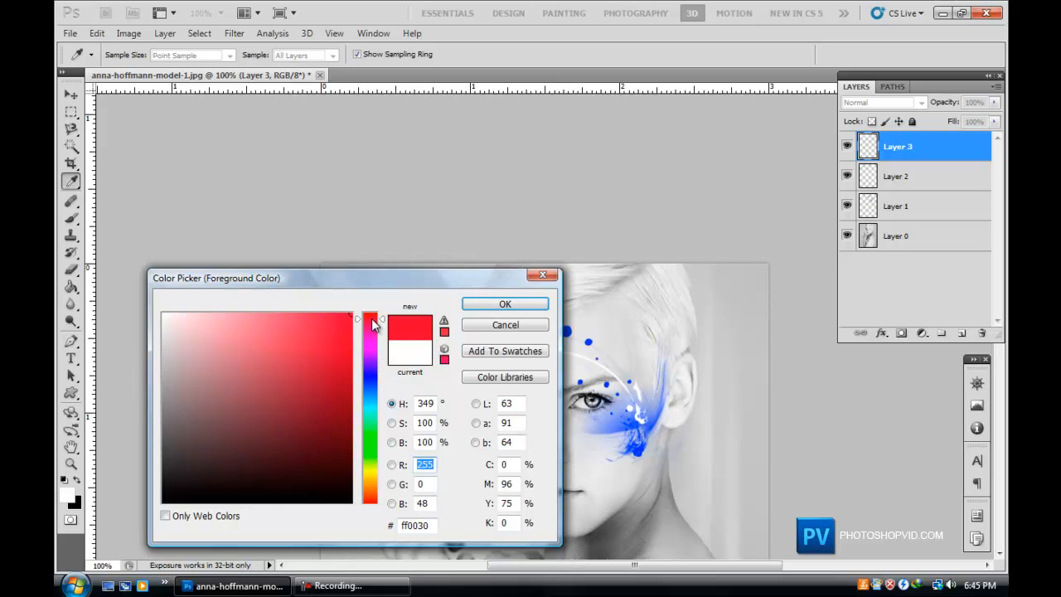
pyautogui.click(481, 309)
pyautogui.press('b')
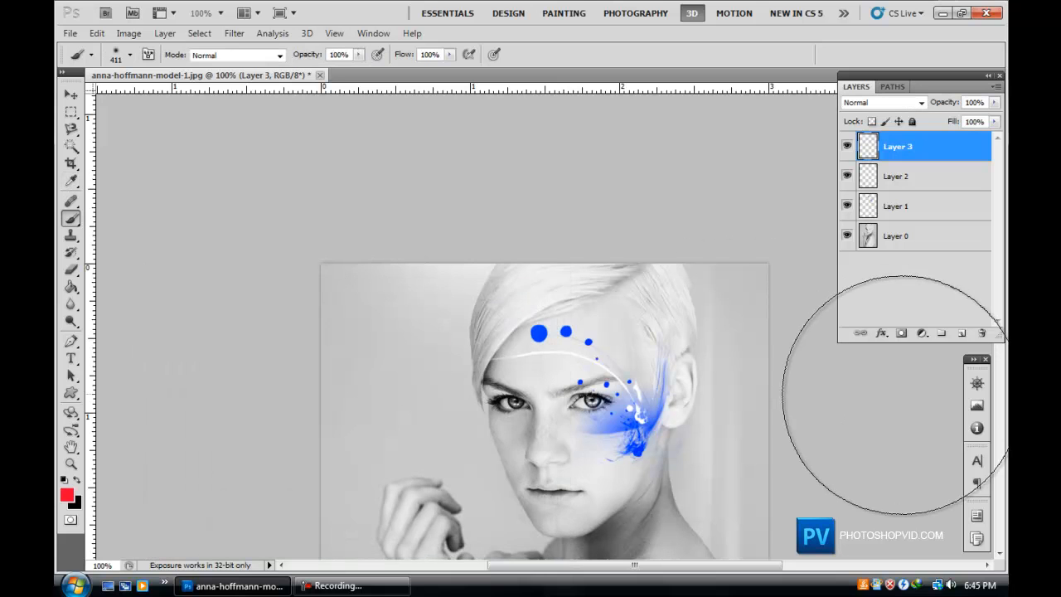
# On a new layer, paint a soft red spot at the photo's top-left corner and set the layer to Overlay.
pyautogui.click(961, 332)
pyautogui.click(428, 226)
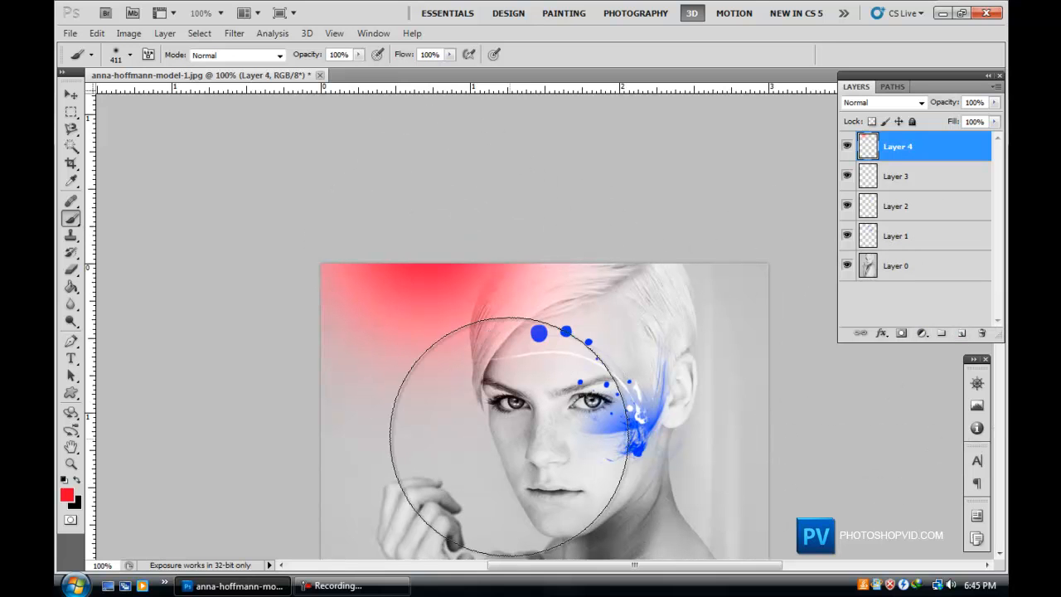
pyautogui.click(887, 105)
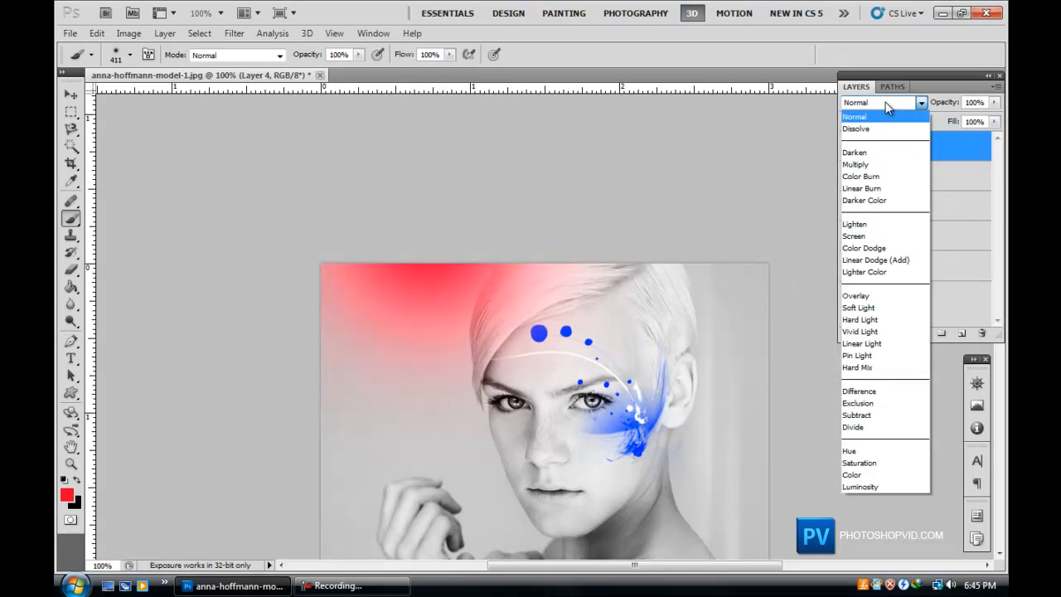
pyautogui.click(874, 295)
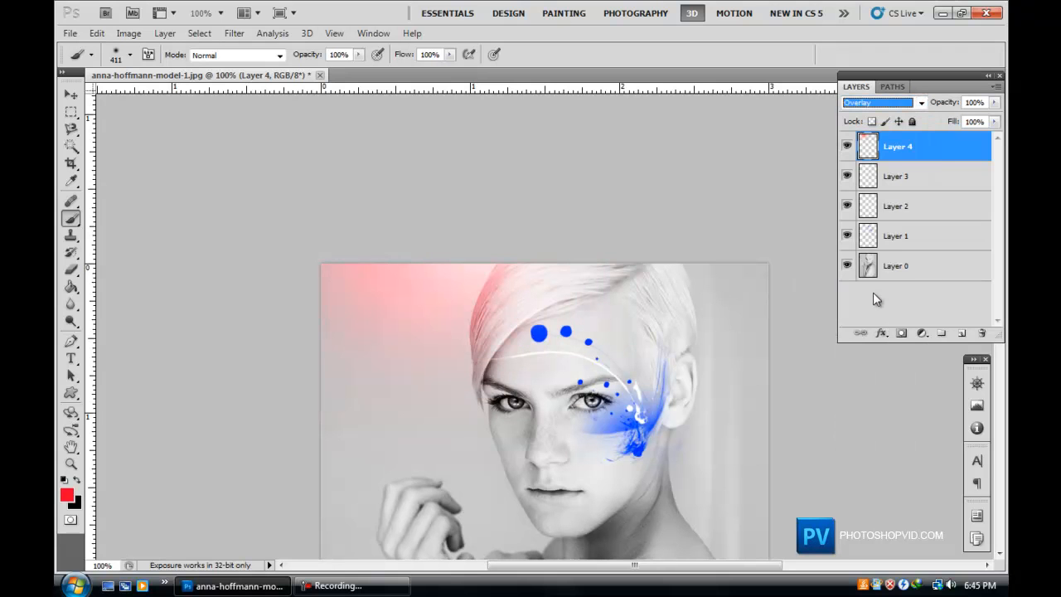
# Move the red glow to the right so it sits over the hair.
pyautogui.click(78, 94)
pyautogui.moveTo(514, 310)
pyautogui.mouseDown()
pyautogui.moveTo(462, 256)
pyautogui.moveTo(489, 223)
pyautogui.mouseUp()
pyautogui.moveTo(500, 261); pyautogui.dragTo(535, 262)
# Select the brush and set the foreground colour to blue 0006ff.
pyautogui.scroll(-2, 311, 403)
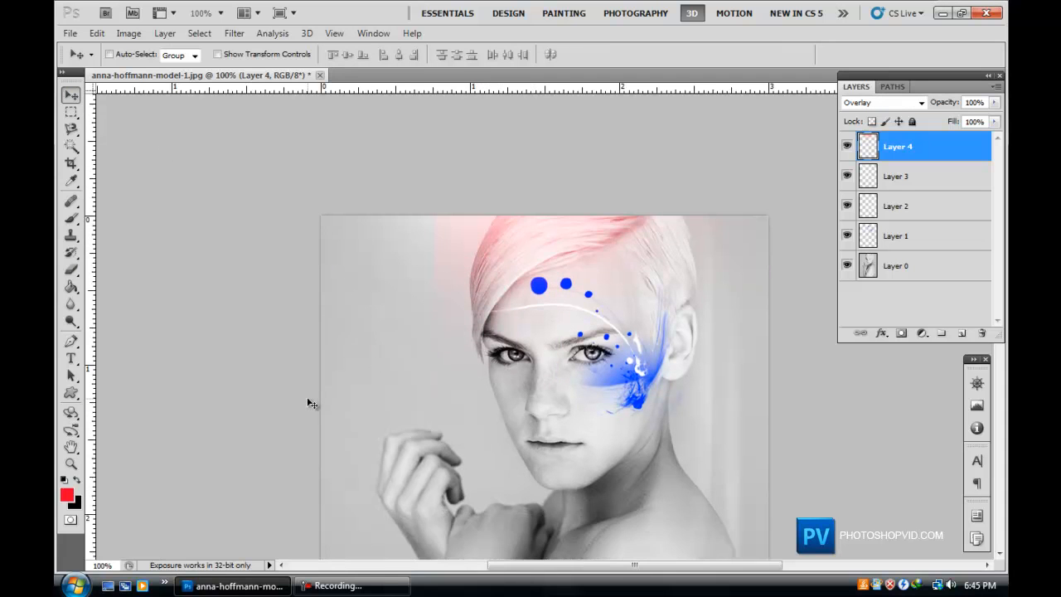
pyautogui.scroll(-2, 335, 385)
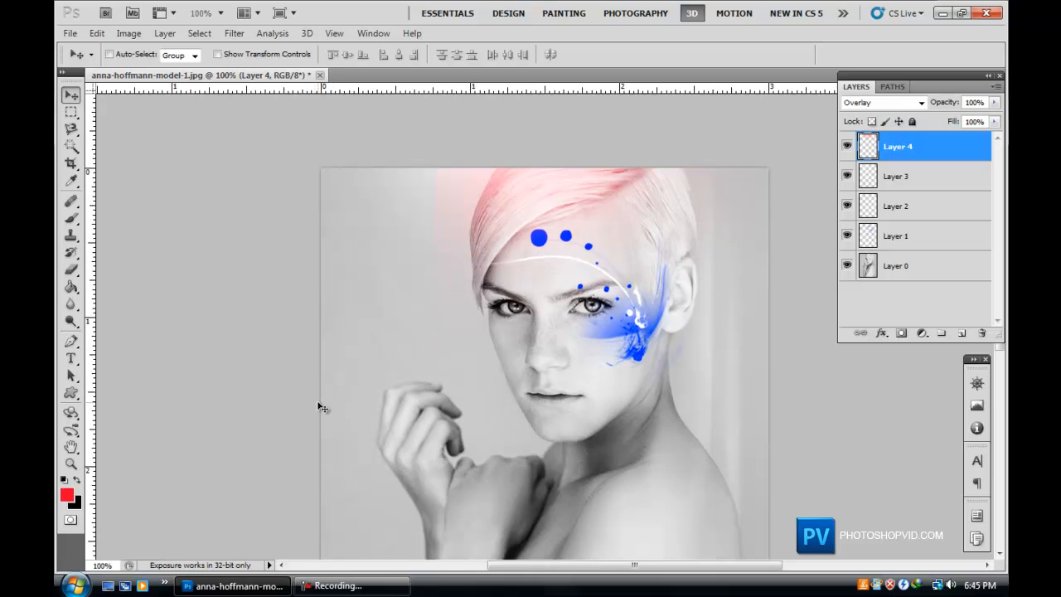
pyautogui.scroll(-2, 321, 407)
pyautogui.scroll(3, 320, 386)
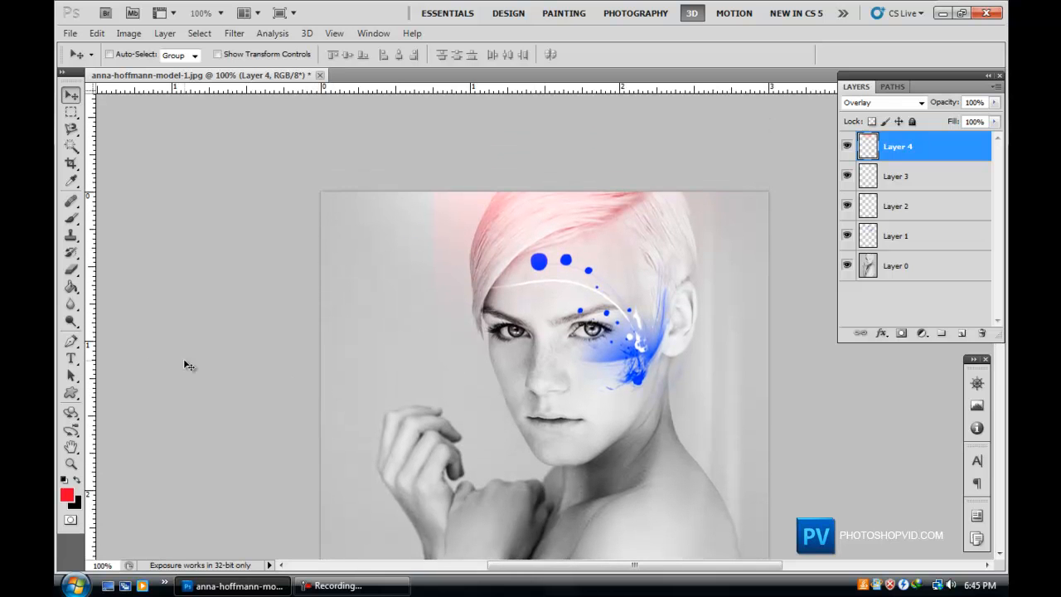
pyautogui.click(70, 217)
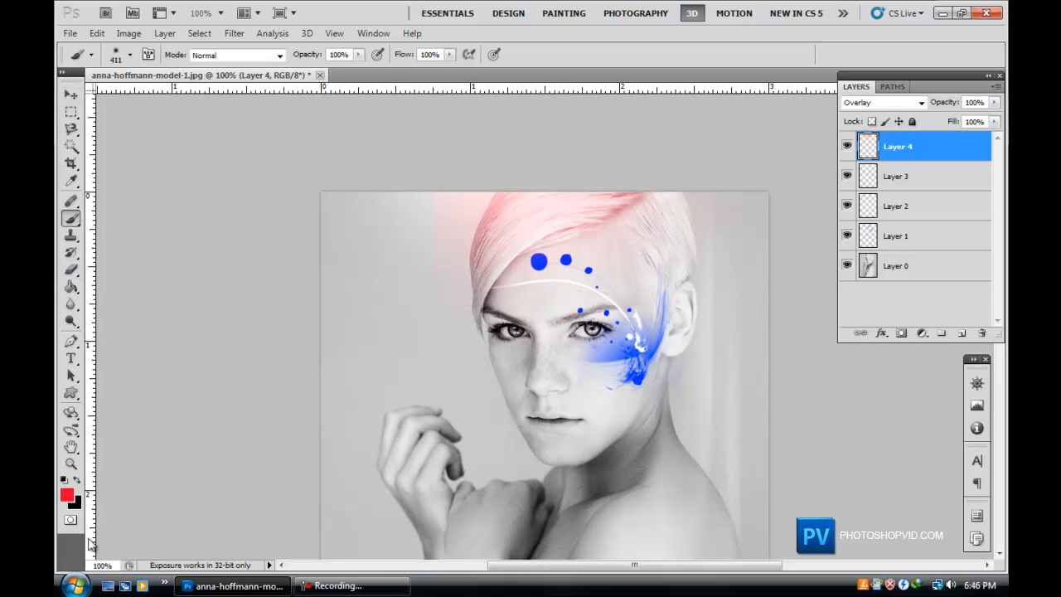
pyautogui.click(68, 497)
pyautogui.click(375, 383)
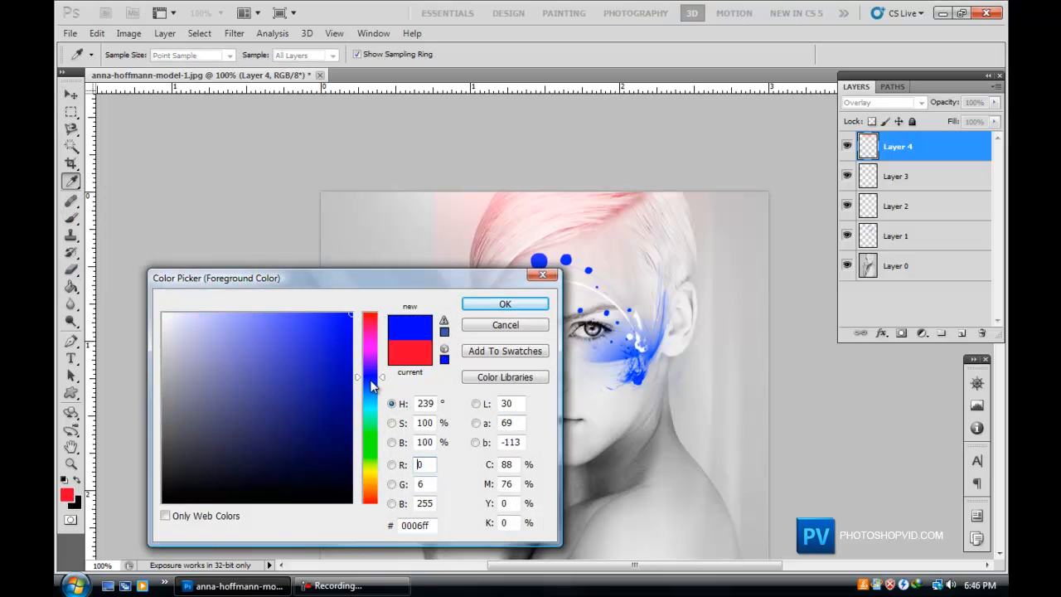
pyautogui.click(505, 303)
# Paint a blue spot at the top-left on the red layer, then undo it.
pyautogui.click(446, 164)
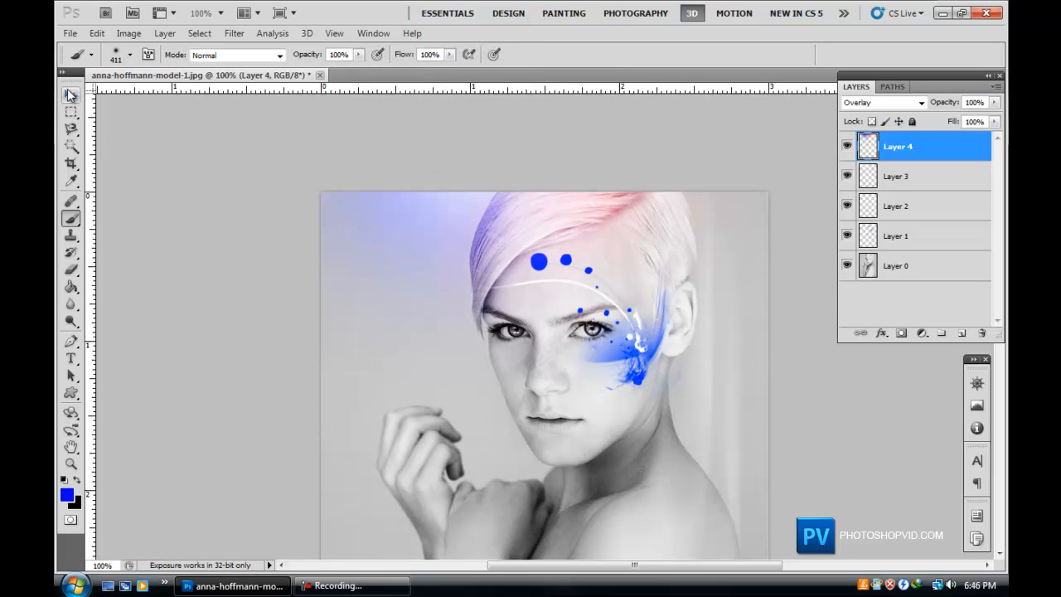
pyautogui.hotkey('ctrl', 'z')
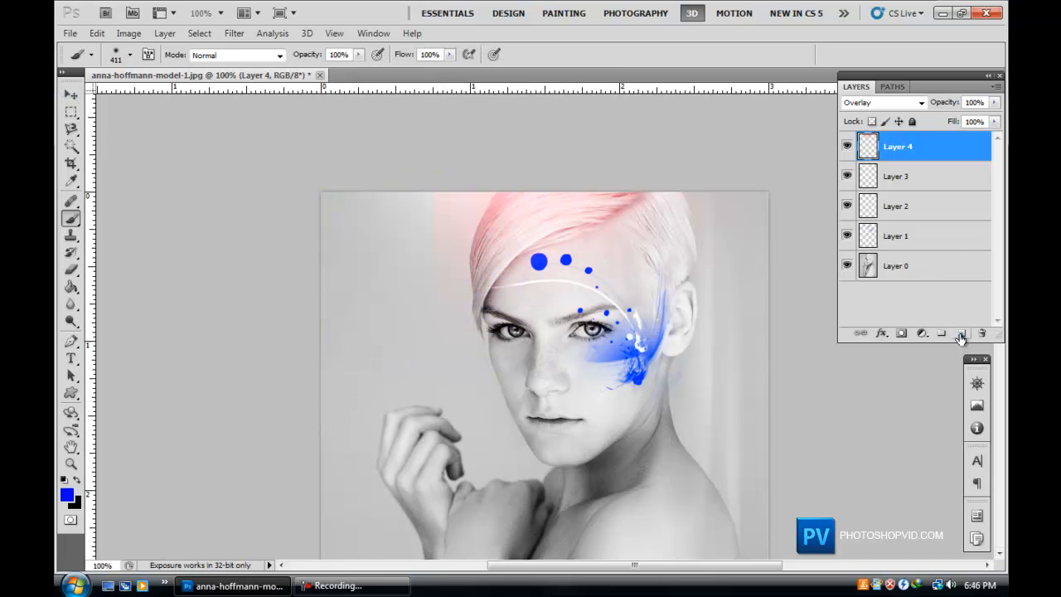
# On a new layer, paint a soft blue spot at the photo's top-left corner and set the layer to Overlay.
pyautogui.click(960, 335)
pyautogui.click(415, 209)
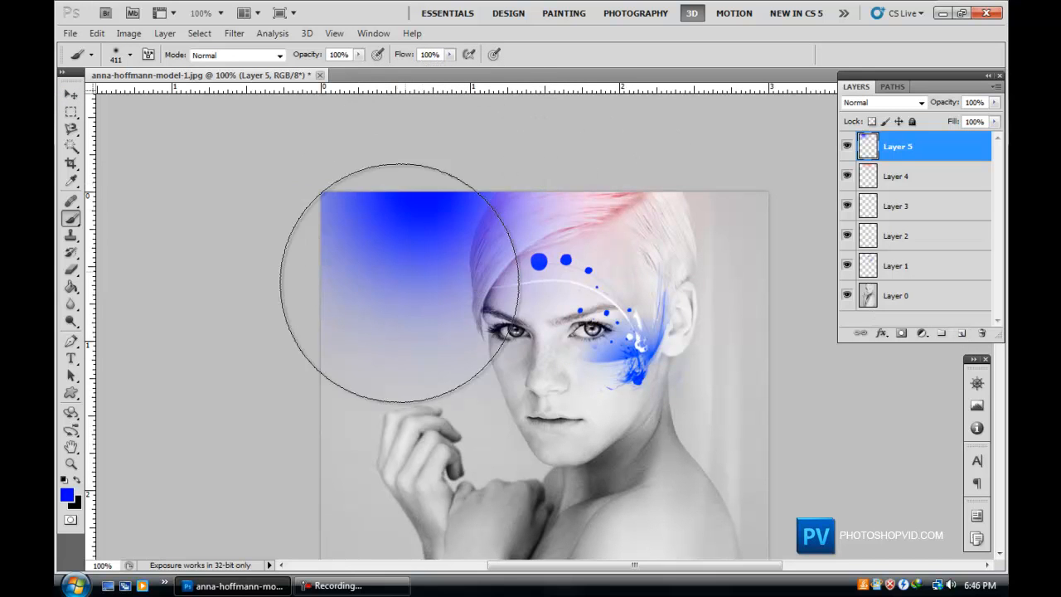
pyautogui.click(888, 101)
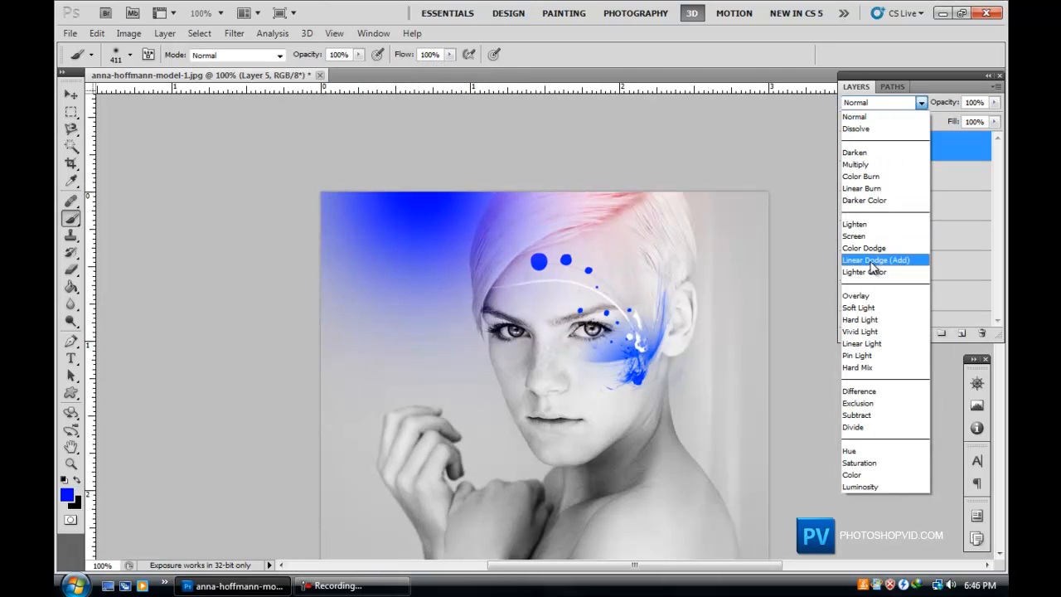
pyautogui.click(866, 296)
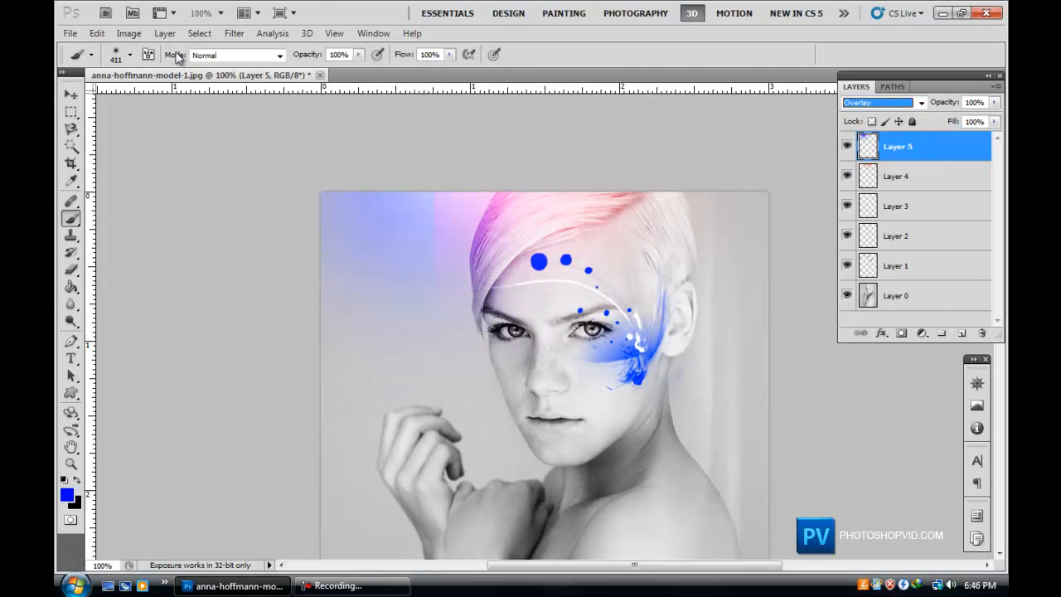
# Move the blue glow slightly to the right.
pyautogui.click(71, 96)
pyautogui.moveTo(379, 278); pyautogui.dragTo(436, 268)
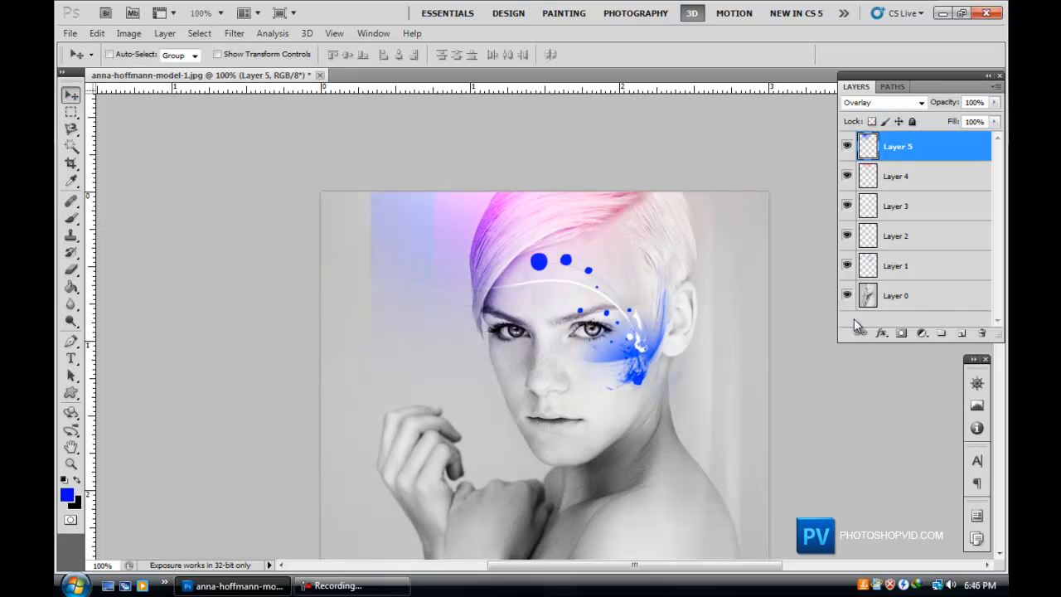
# On a new layer, paint a soft yellow deff00 spot at the photo's top-left corner.
pyautogui.scroll(-3, 632, 249)
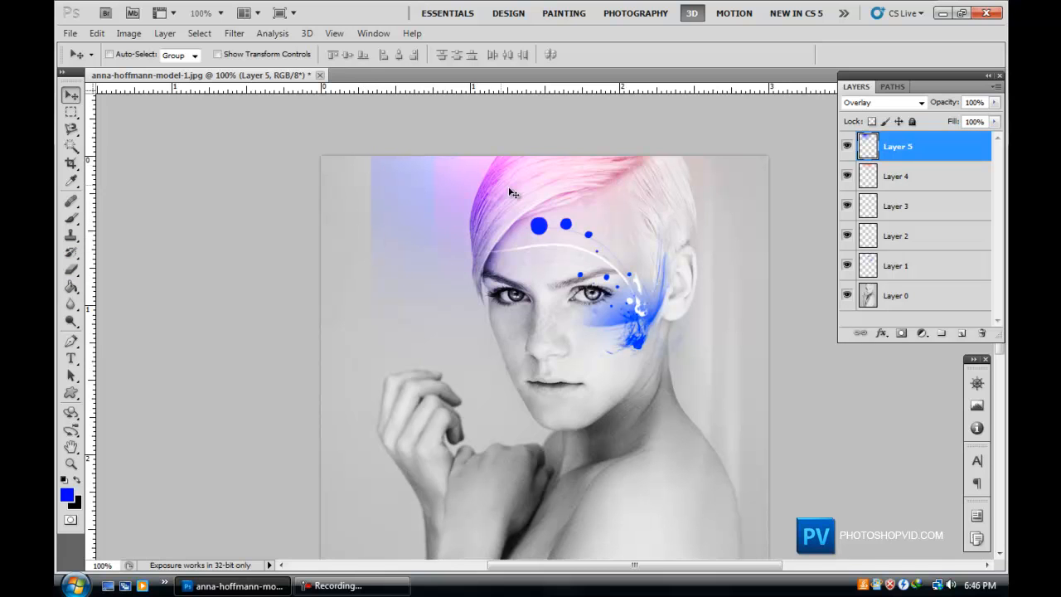
pyautogui.scroll(-1, 660, 224)
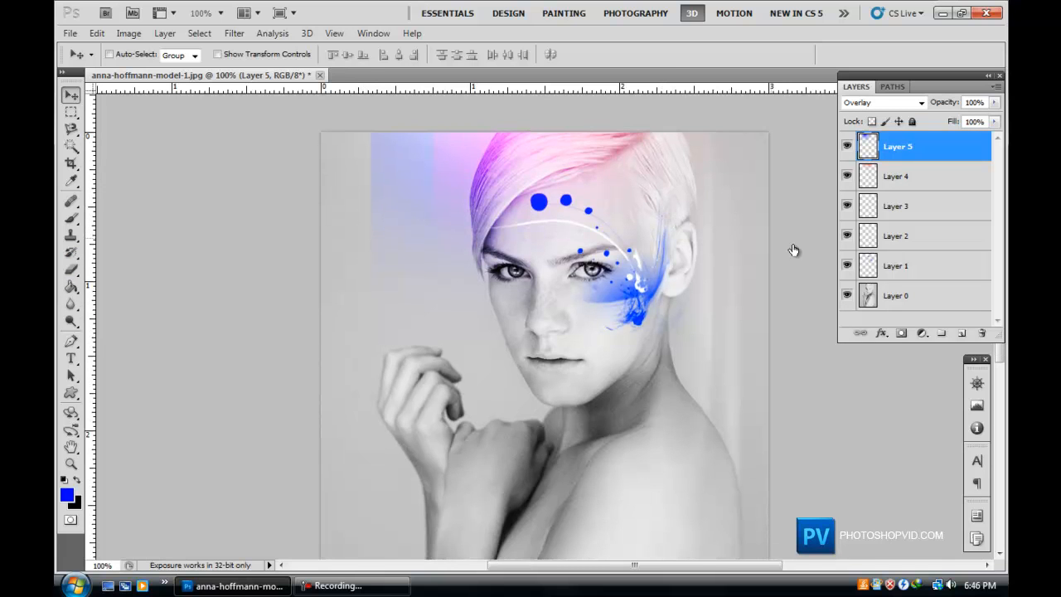
pyautogui.click(959, 333)
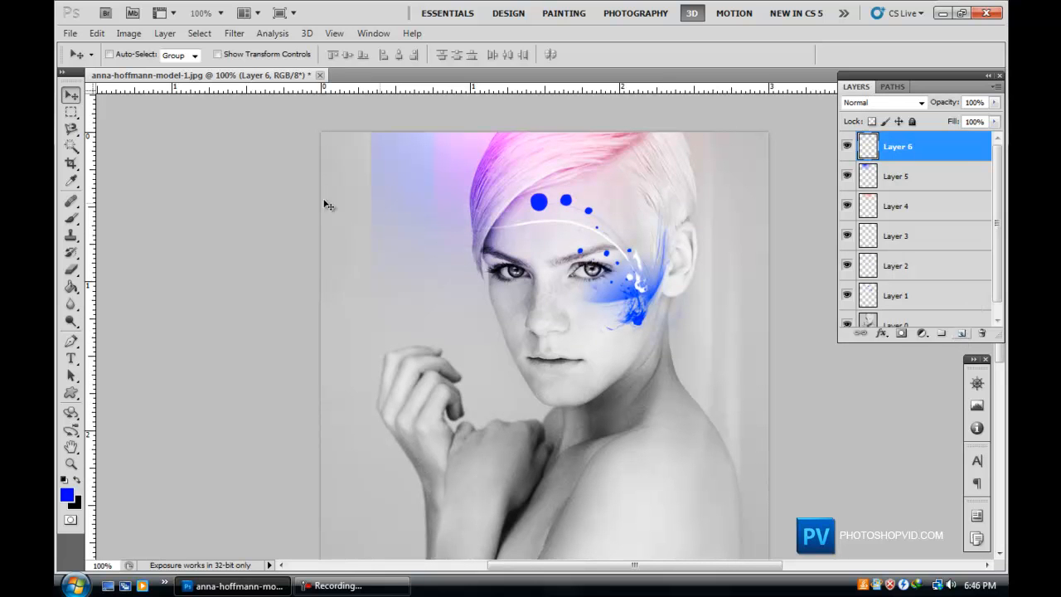
pyautogui.click(72, 219)
pyautogui.click(66, 495)
pyautogui.click(370, 467)
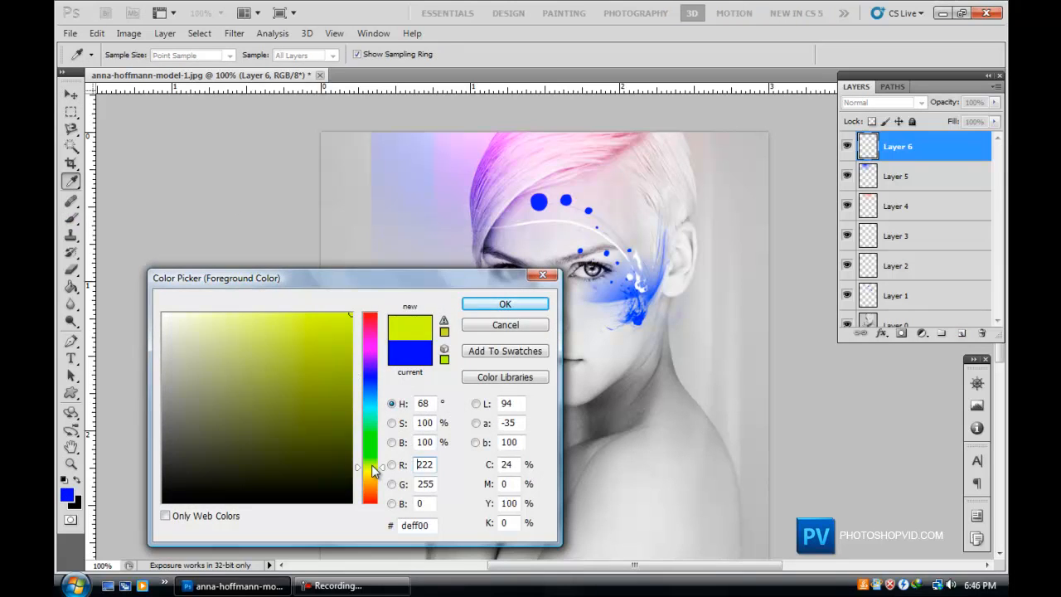
pyautogui.click(505, 304)
pyautogui.click(348, 139)
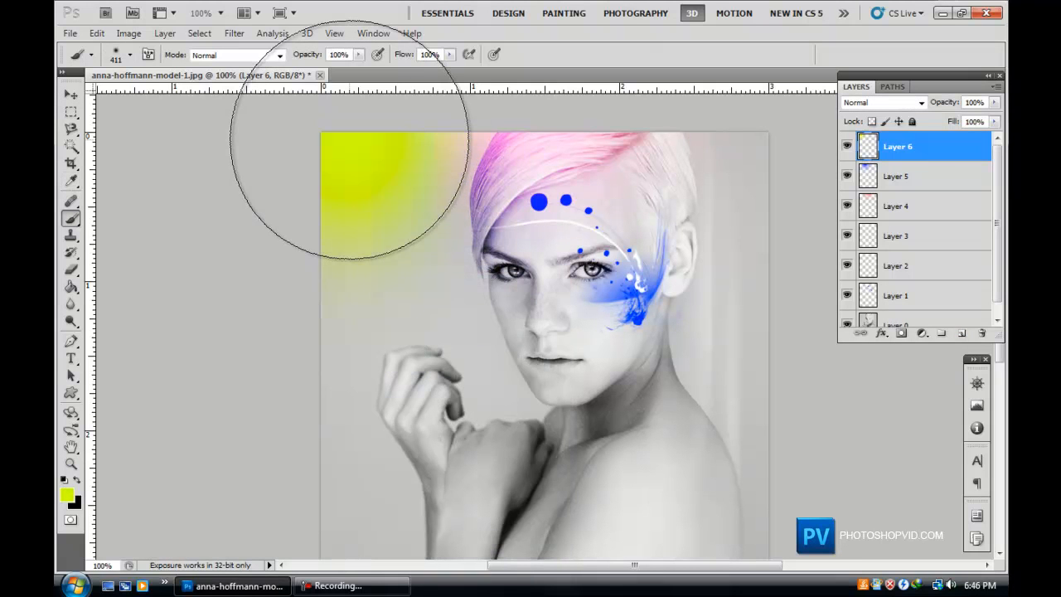
# Set the yellow layer's blend mode to Soft Light.
pyautogui.click(906, 106)
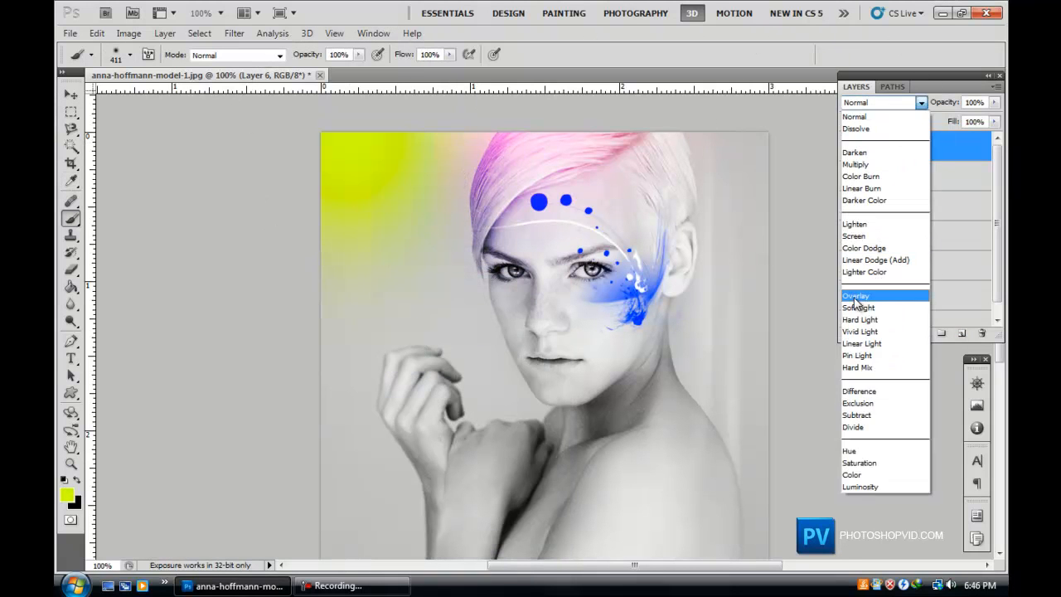
pyautogui.click(864, 293)
pyautogui.moveTo(895, 145); pyautogui.dragTo(926, 142)
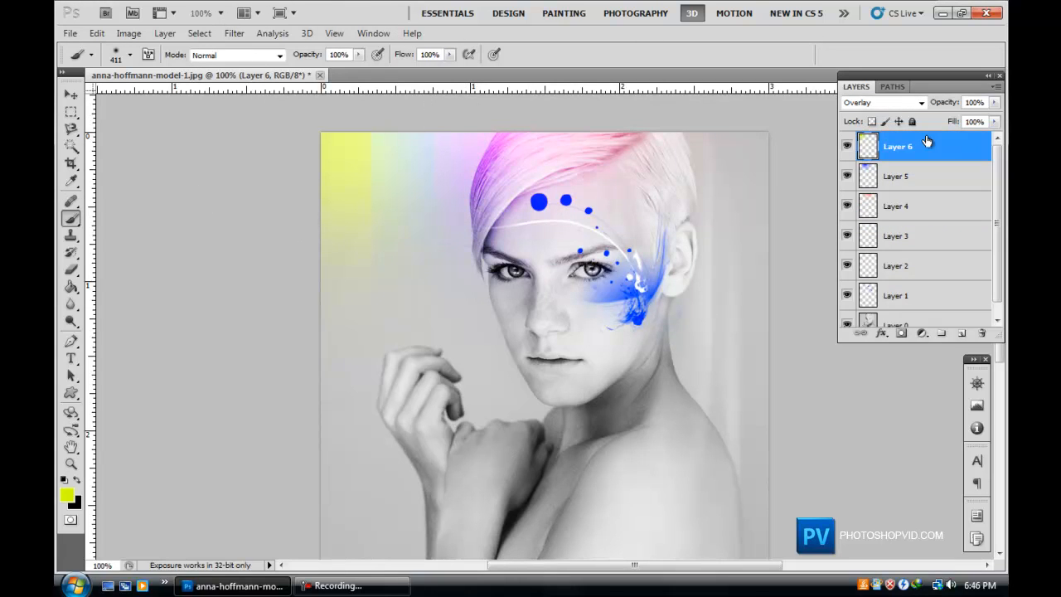
pyautogui.click(883, 102)
pyautogui.click(875, 305)
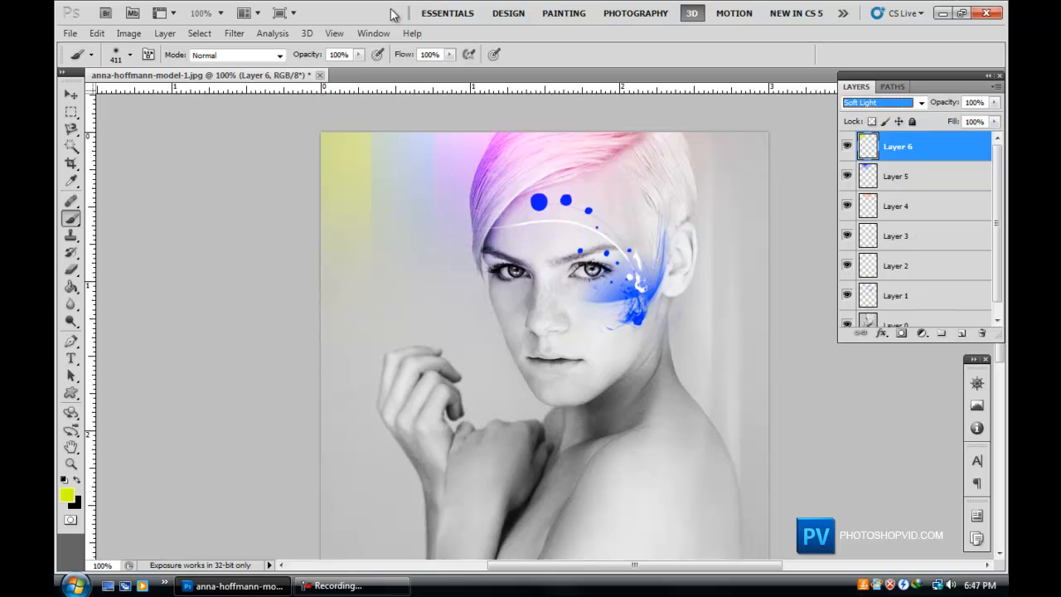
# Add a new layer and set the foreground colour to blue 0030ff.
pyautogui.scroll(-5, 450, 213)
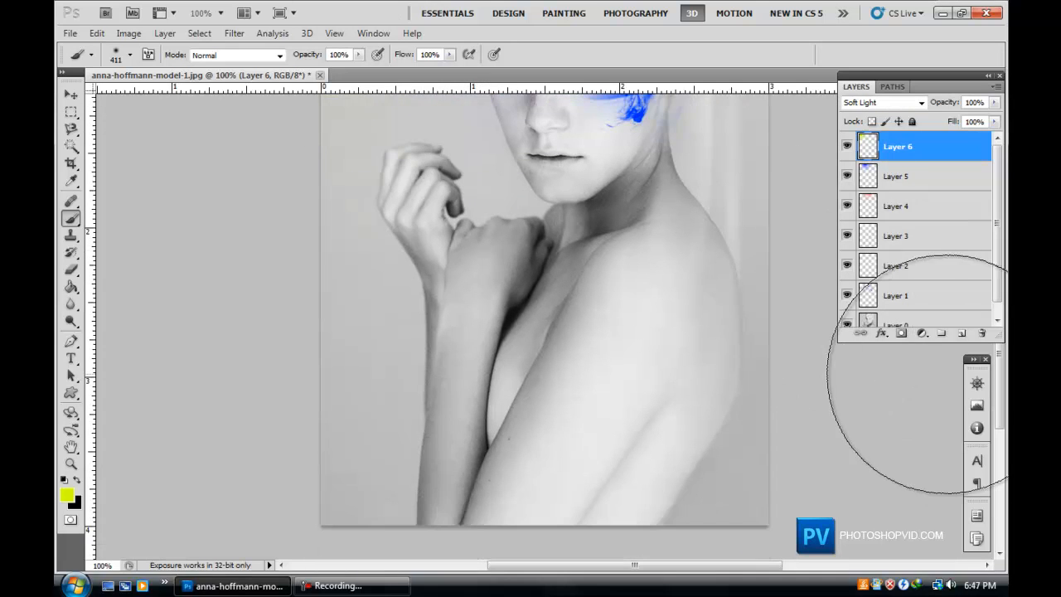
pyautogui.click(962, 333)
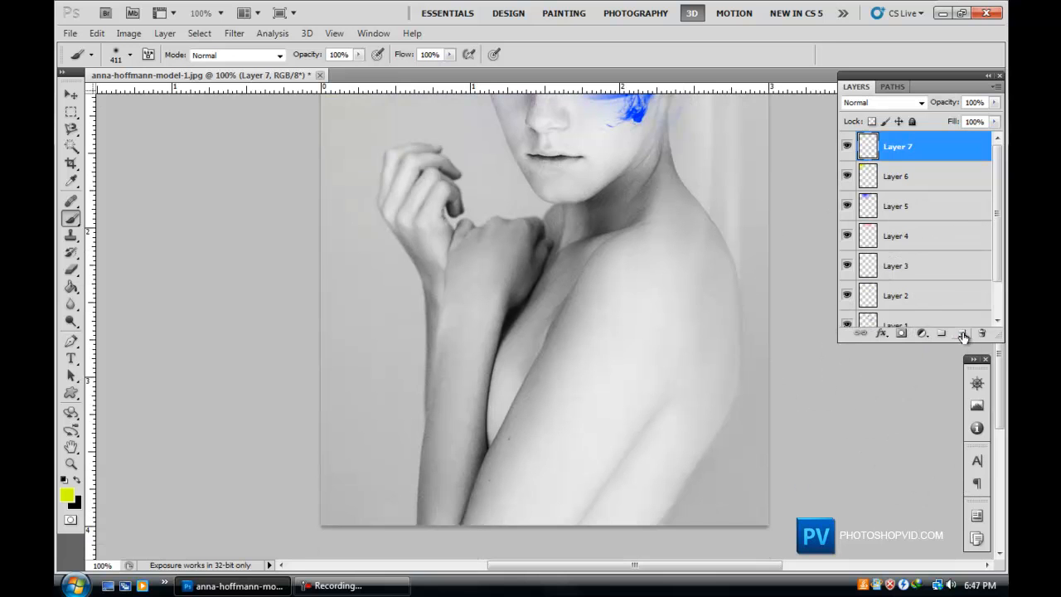
pyautogui.click(69, 498)
pyautogui.click(370, 379)
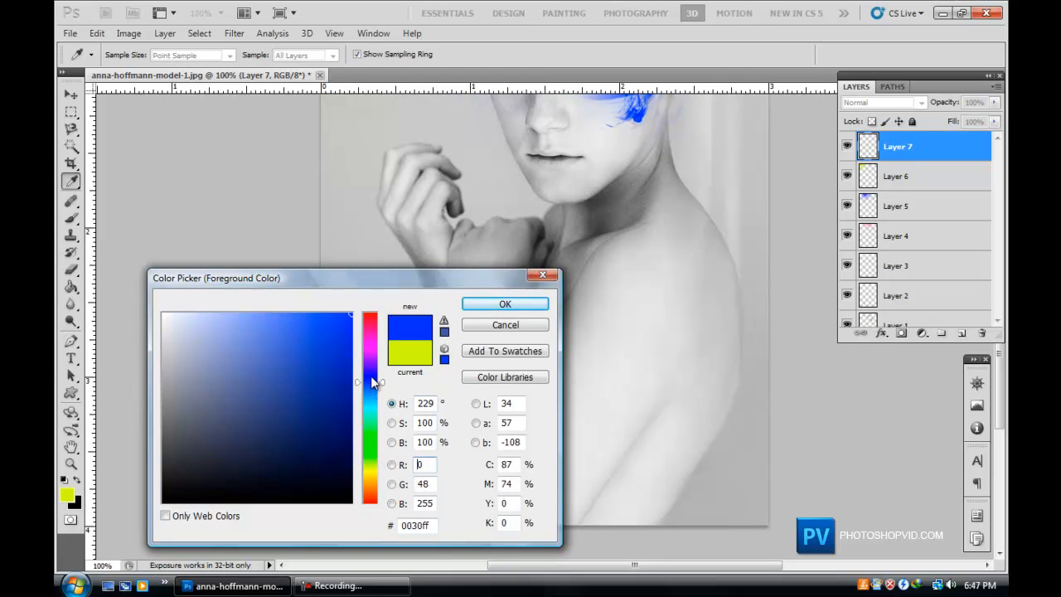
pyautogui.click(498, 305)
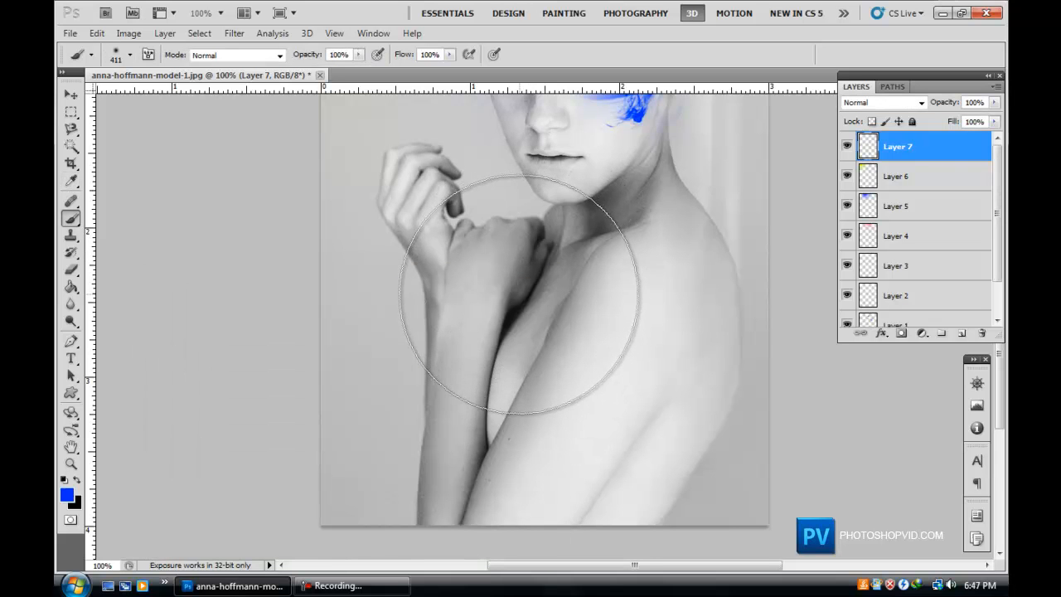
# Paint soft blue over the hand, chest and shoulder.
pyautogui.click(529, 291)
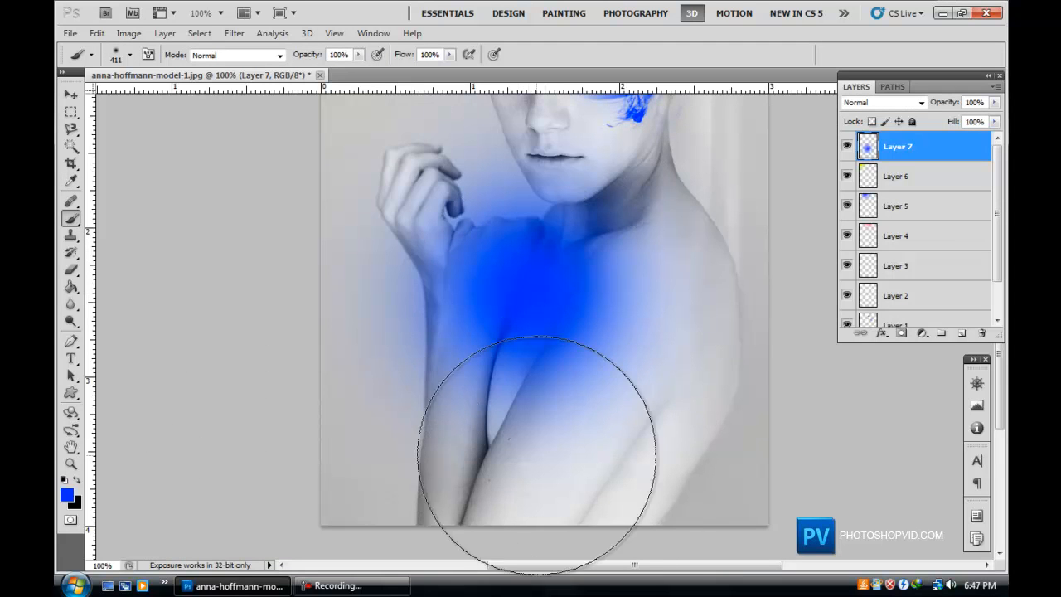
pyautogui.click(475, 471)
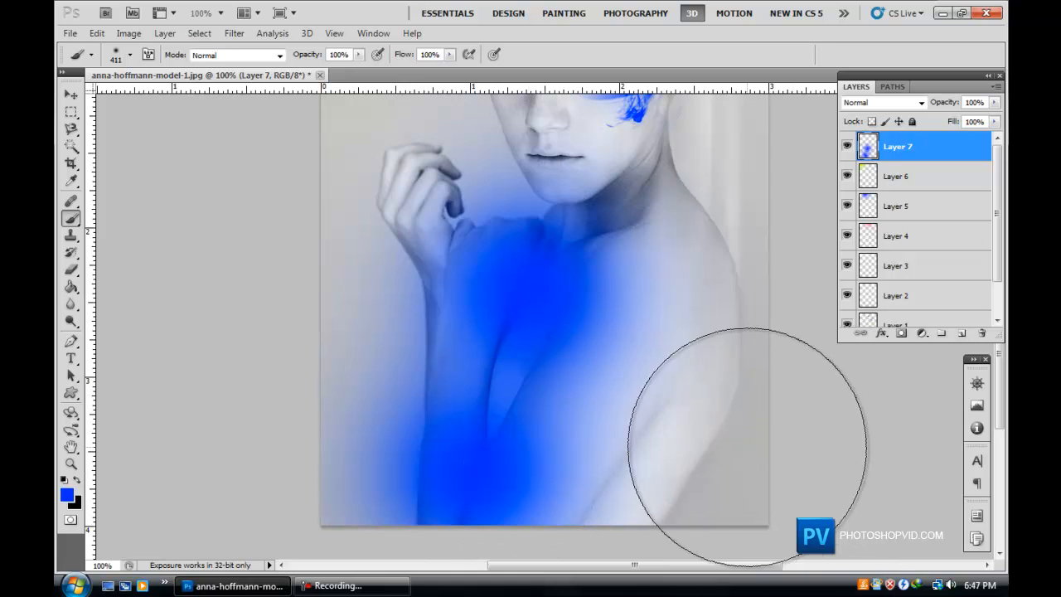
pyautogui.click(688, 294)
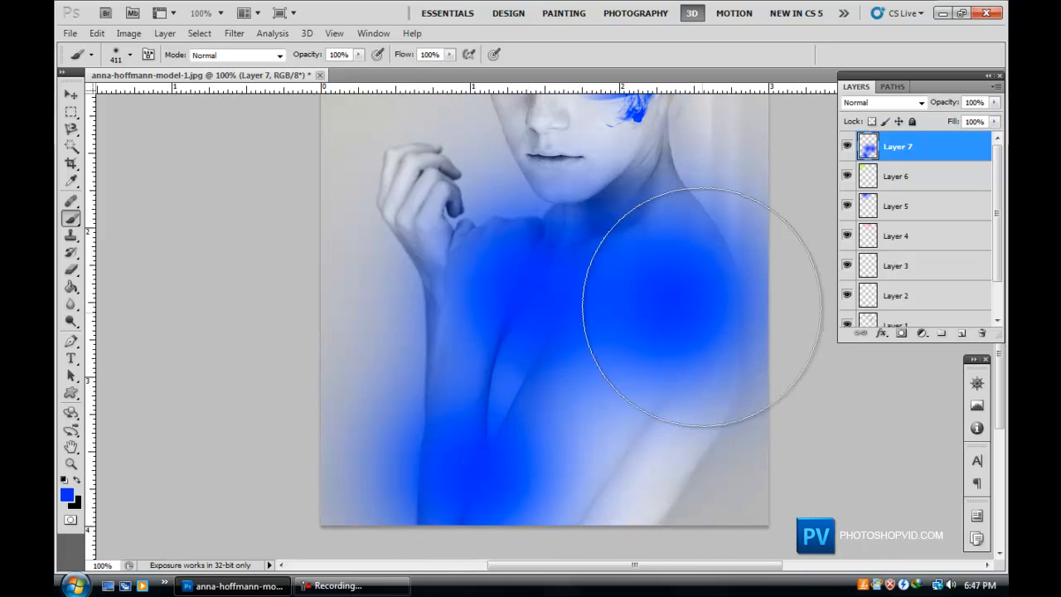
# Set the blue body layer's blend mode to Color Dodge.
pyautogui.click(901, 104)
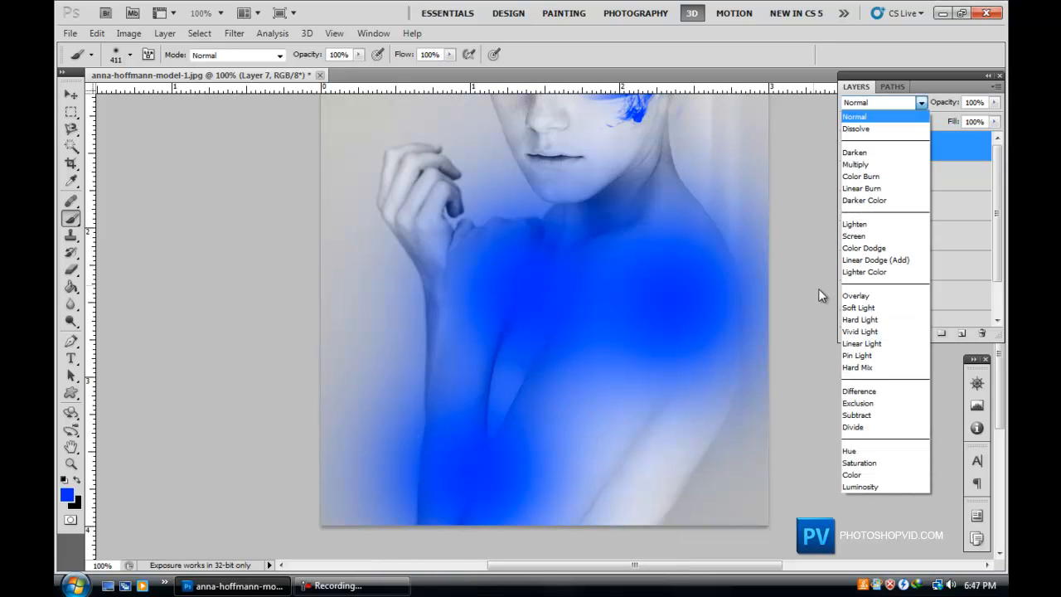
pyautogui.click(861, 290)
pyautogui.press('Up')
pyautogui.press('Up')
pyautogui.press('Up')
pyautogui.press('Up')
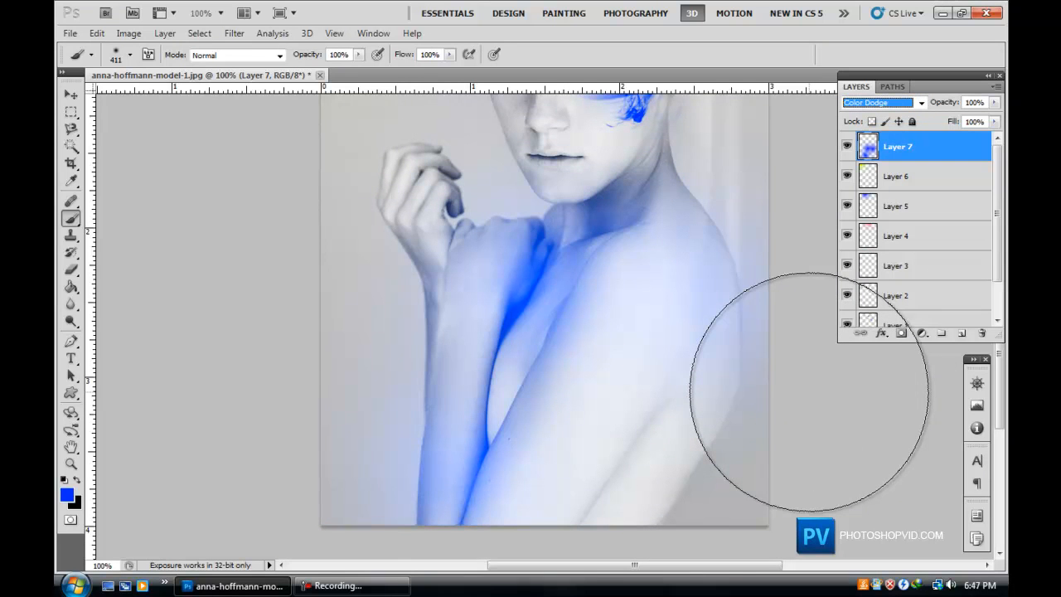
# Set the blue body layer's blend mode to Screen.
pyautogui.press('Up')
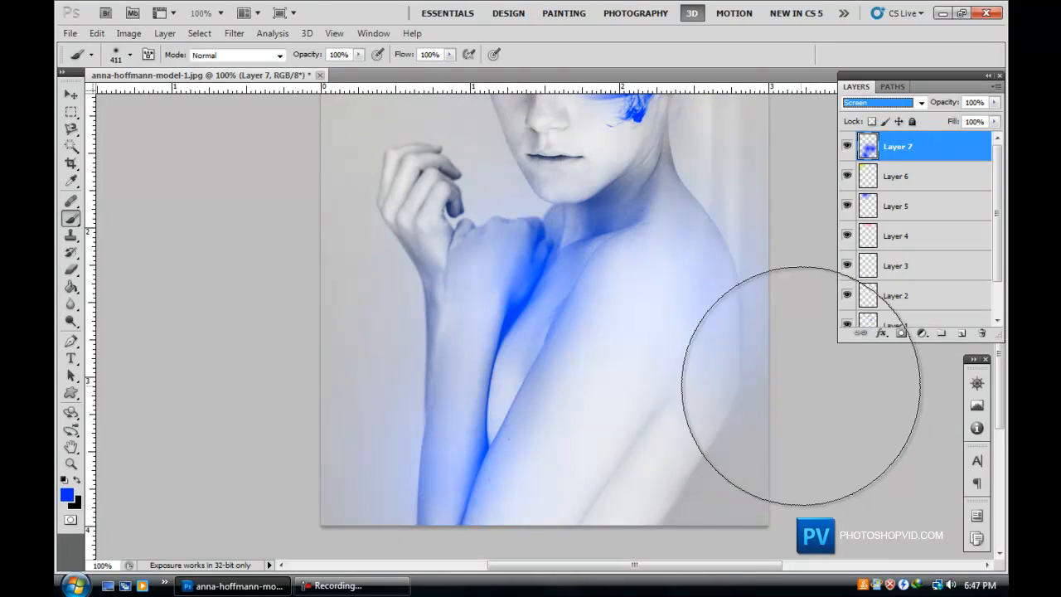
pyautogui.moveTo(1003, 406); pyautogui.dragTo(1003, 374)
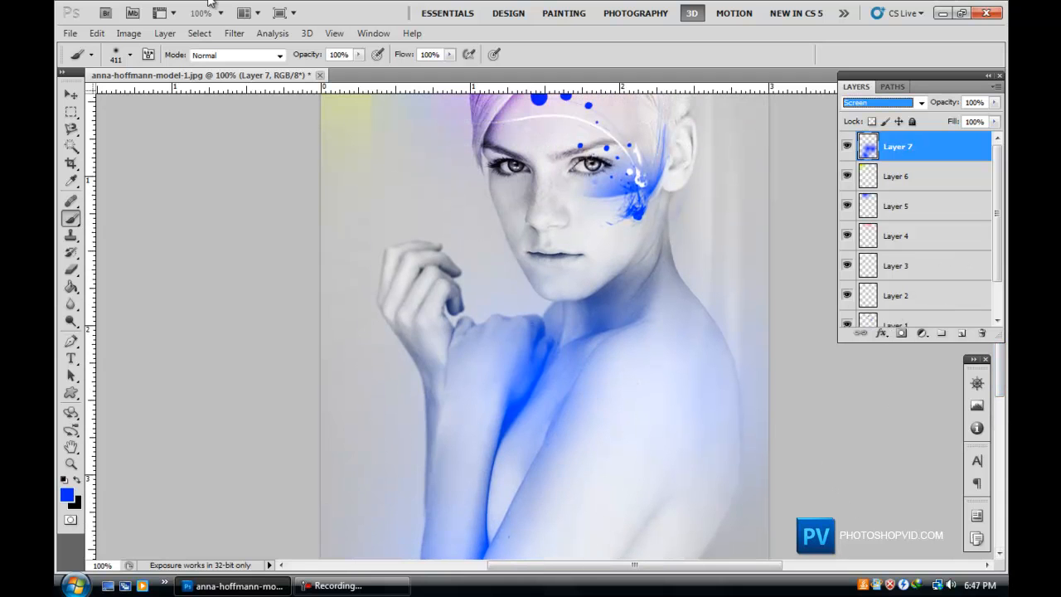
# Set the brush size to 129 px and paint a soft blue glow around the raised hand.
pyautogui.click(130, 56)
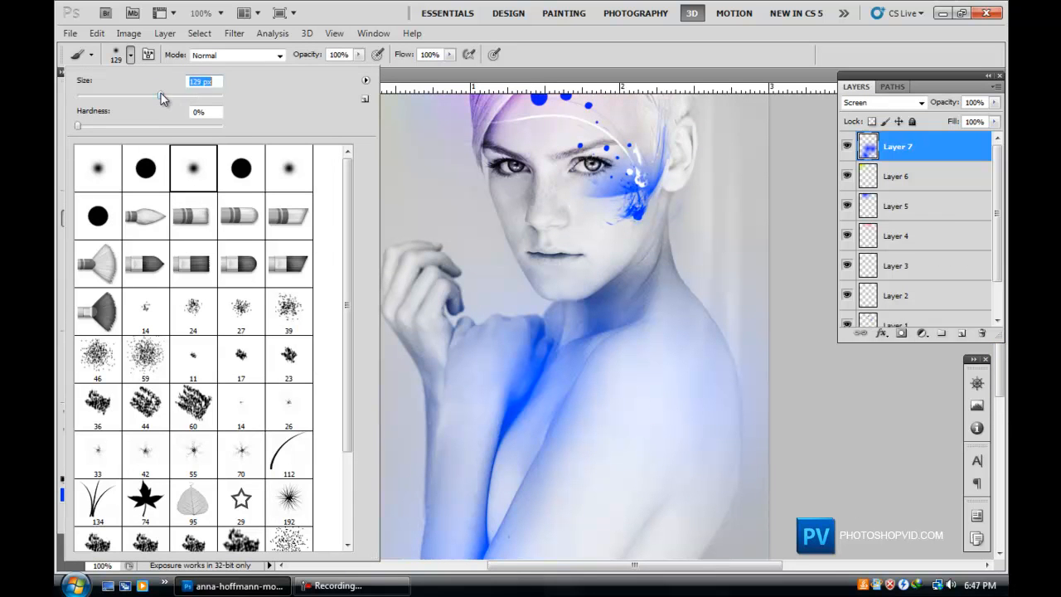
pyautogui.press('Return')
pyautogui.moveTo(414, 265)
pyautogui.mouseDown()
pyautogui.moveTo(474, 351)
pyautogui.moveTo(422, 339)
pyautogui.moveTo(445, 372)
pyautogui.mouseUp()
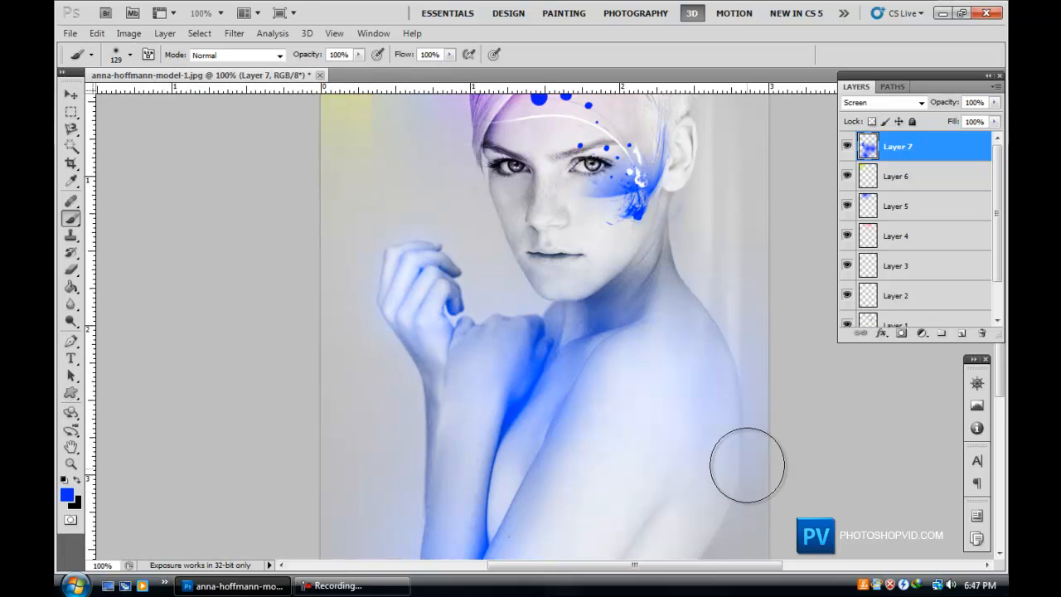
pyautogui.moveTo(486, 244); pyautogui.dragTo(473, 260)
pyautogui.hotkey('ctrl', 'z')
# Set the brush size to 170 px and the foreground colour to pink ff00de.
pyautogui.click(130, 55)
pyautogui.moveTo(171, 97); pyautogui.dragTo(177, 99)
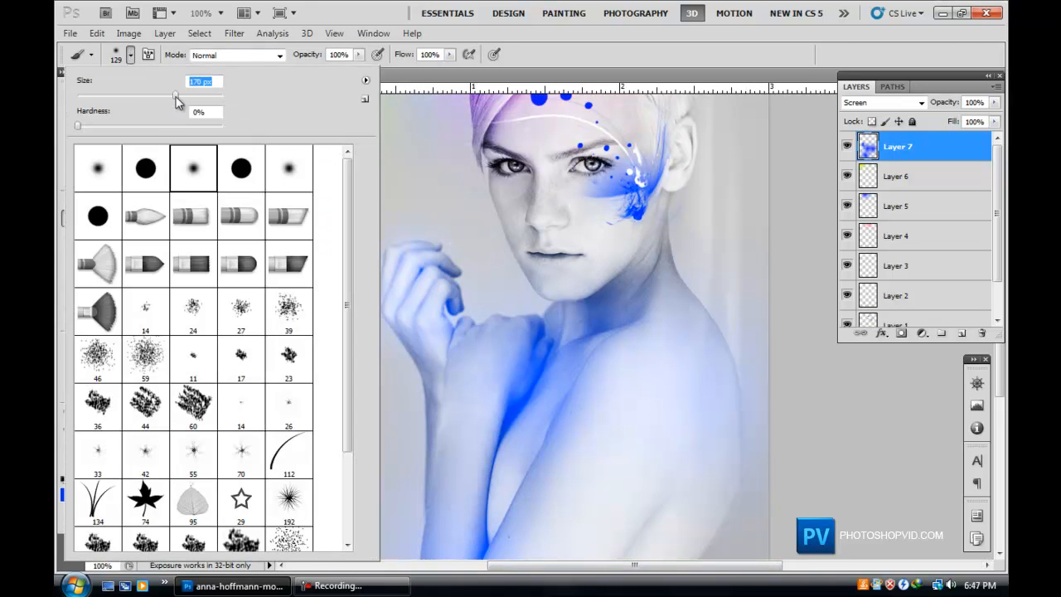
pyautogui.press('Return')
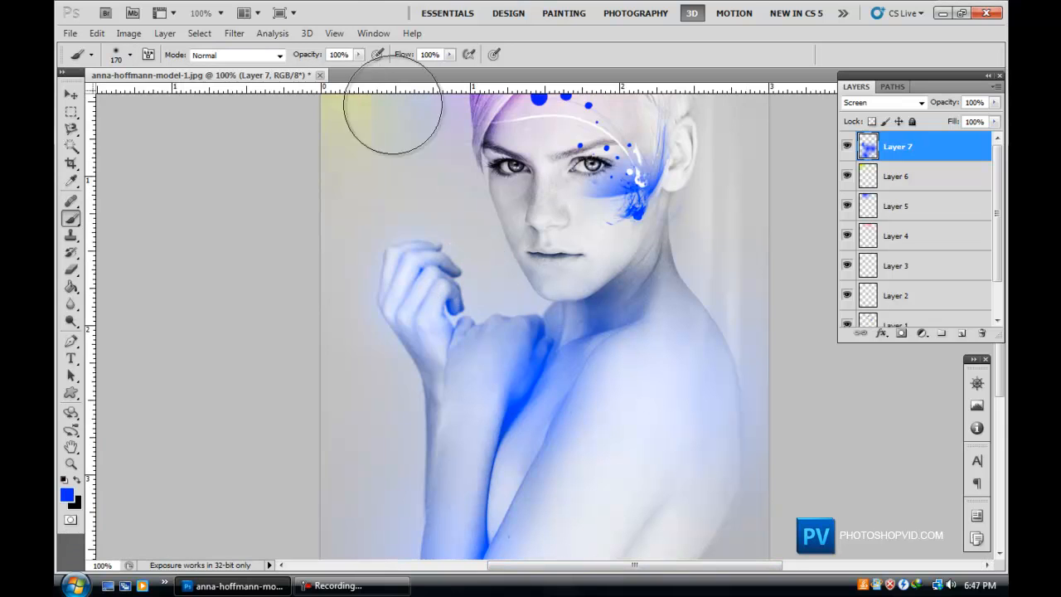
pyautogui.click(69, 499)
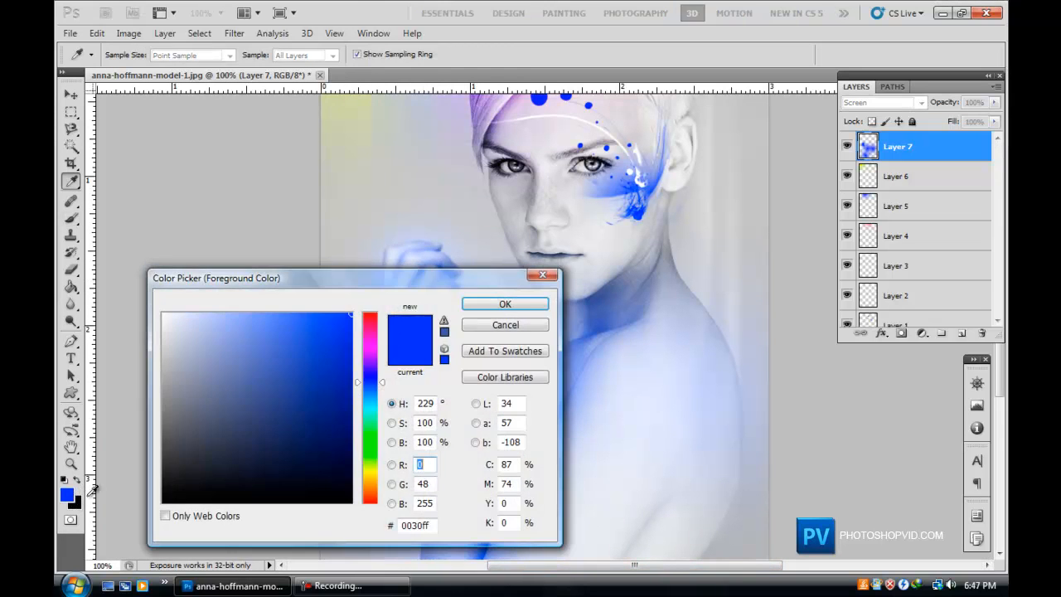
pyautogui.click(369, 341)
pyautogui.click(537, 305)
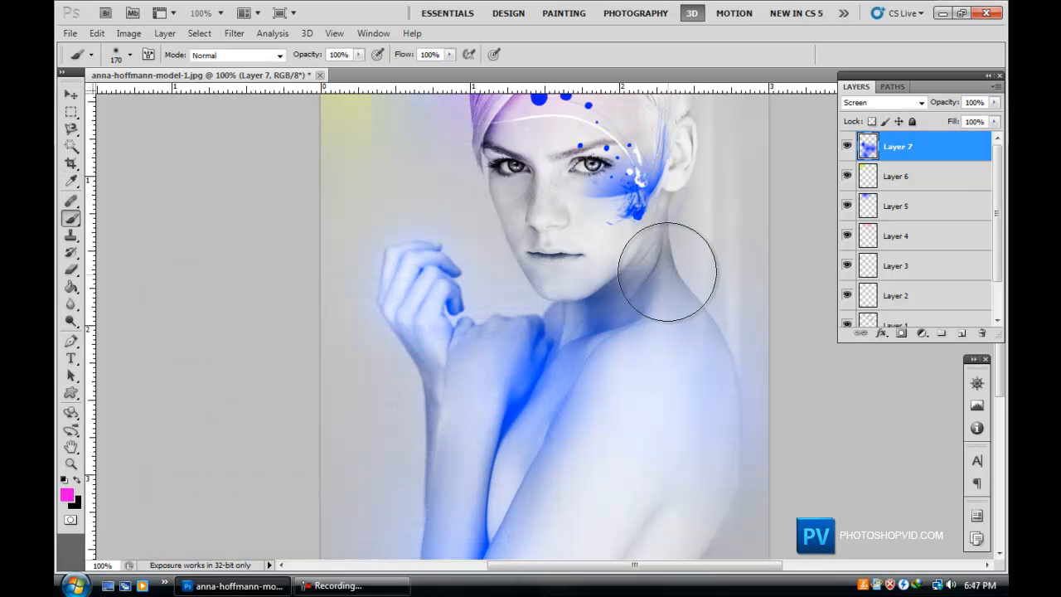
# Paint soft pink glows along the side of the neck and behind the head.
pyautogui.moveTo(670, 285); pyautogui.dragTo(675, 251)
pyautogui.scroll(2, 777, 430)
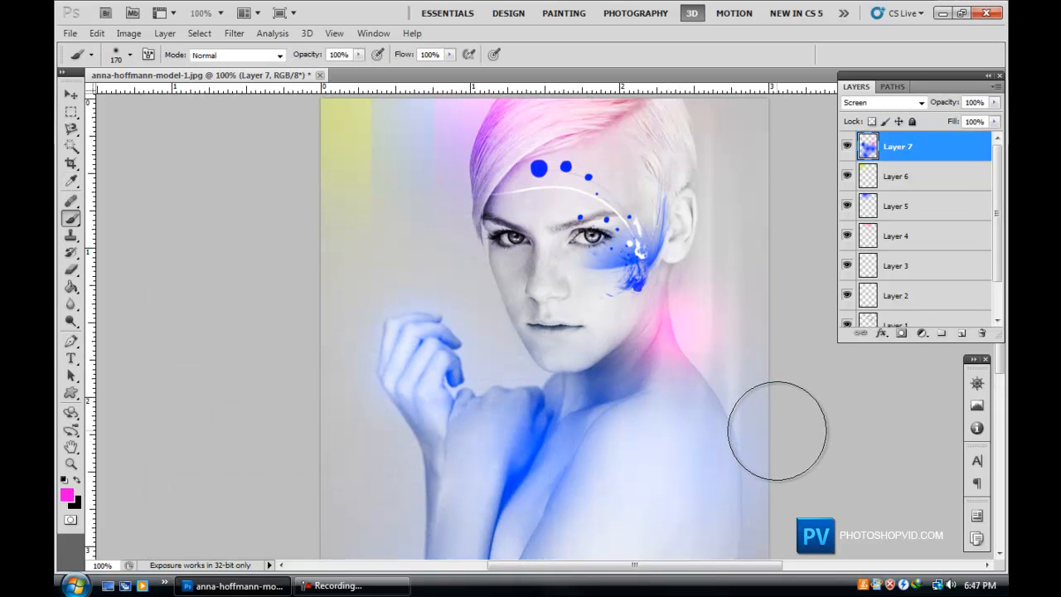
pyautogui.hotkey('ctrl', 'z')
pyautogui.moveTo(685, 318); pyautogui.dragTo(692, 278)
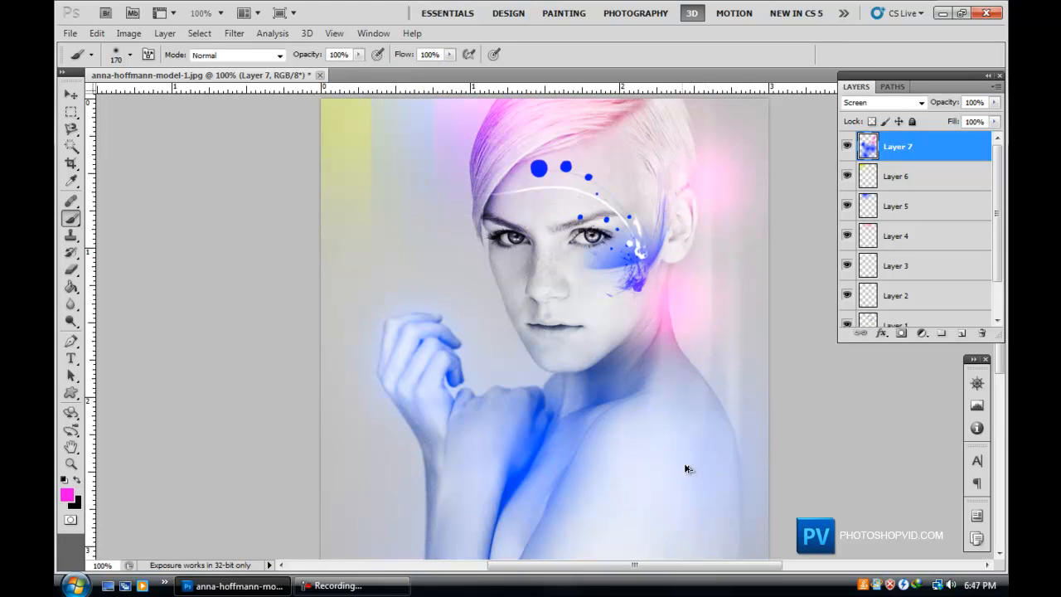
pyautogui.click(685, 169)
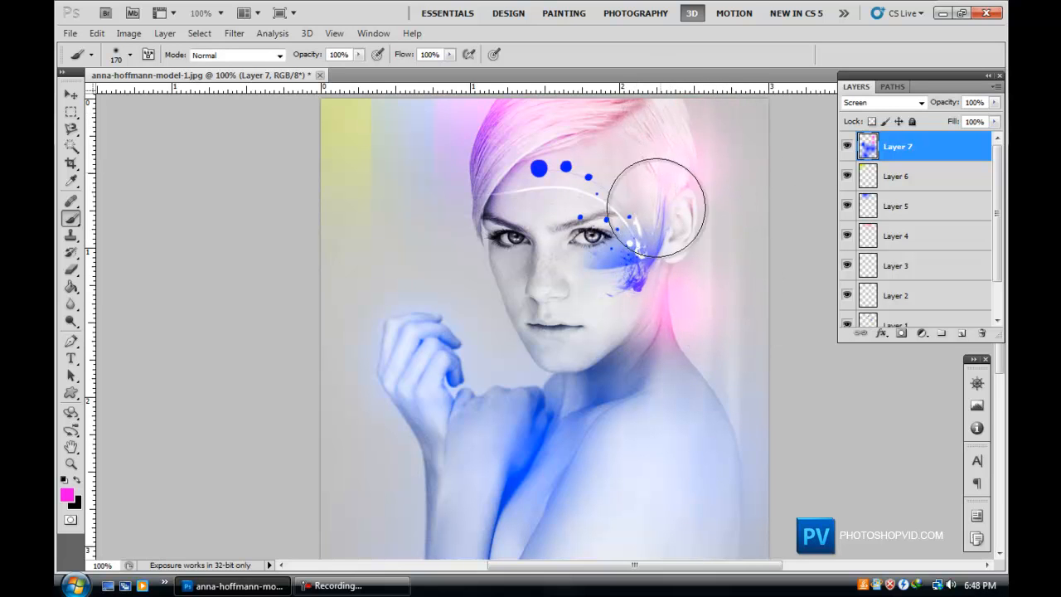
# Enlarge the brush to 370 px and paint a soft pink glow over the chest.
pyautogui.scroll(-3, 563, 464)
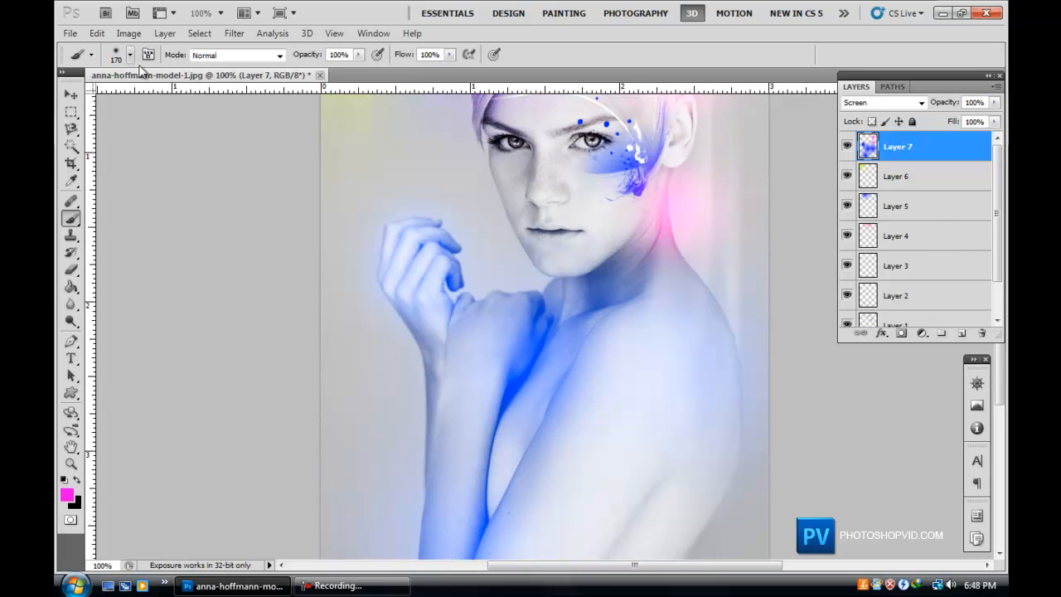
pyautogui.click(127, 55)
pyautogui.moveTo(190, 96); pyautogui.dragTo(199, 100)
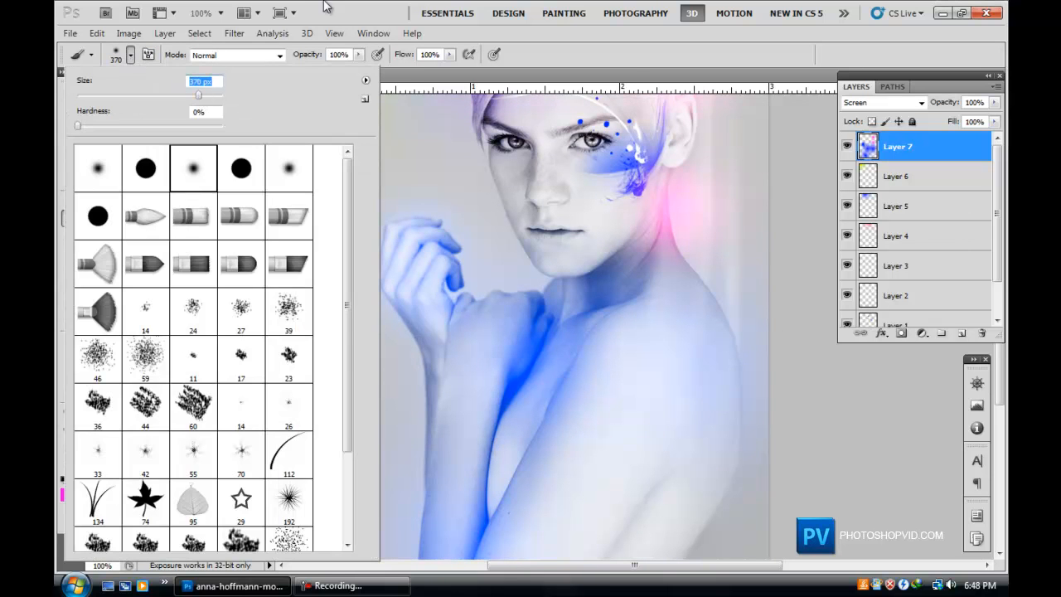
pyautogui.click(300, 4)
pyautogui.click(502, 401)
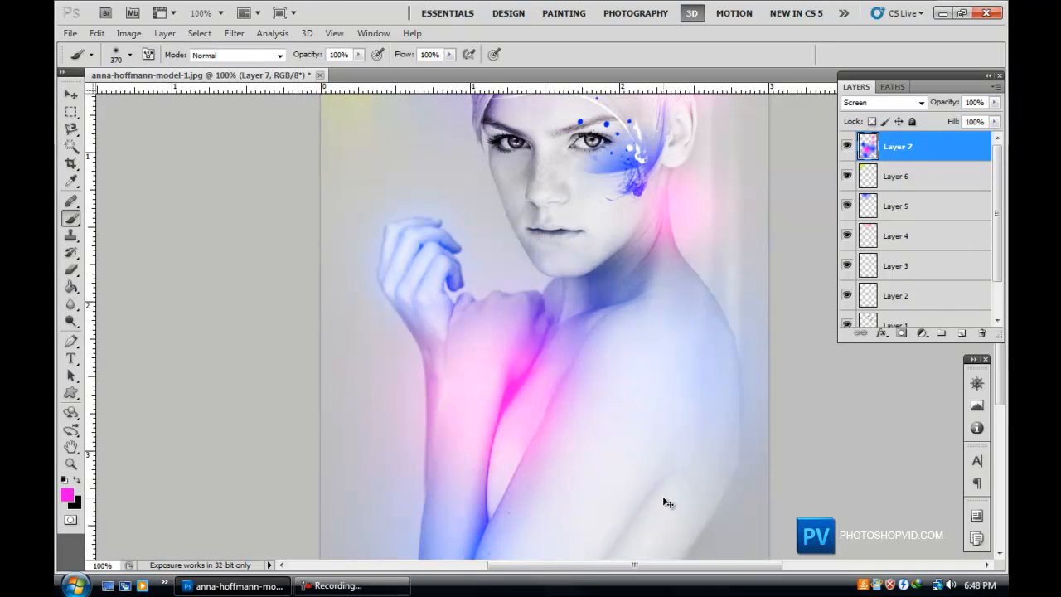
pyautogui.hotkey('ctrl', 'z')
pyautogui.click(508, 413)
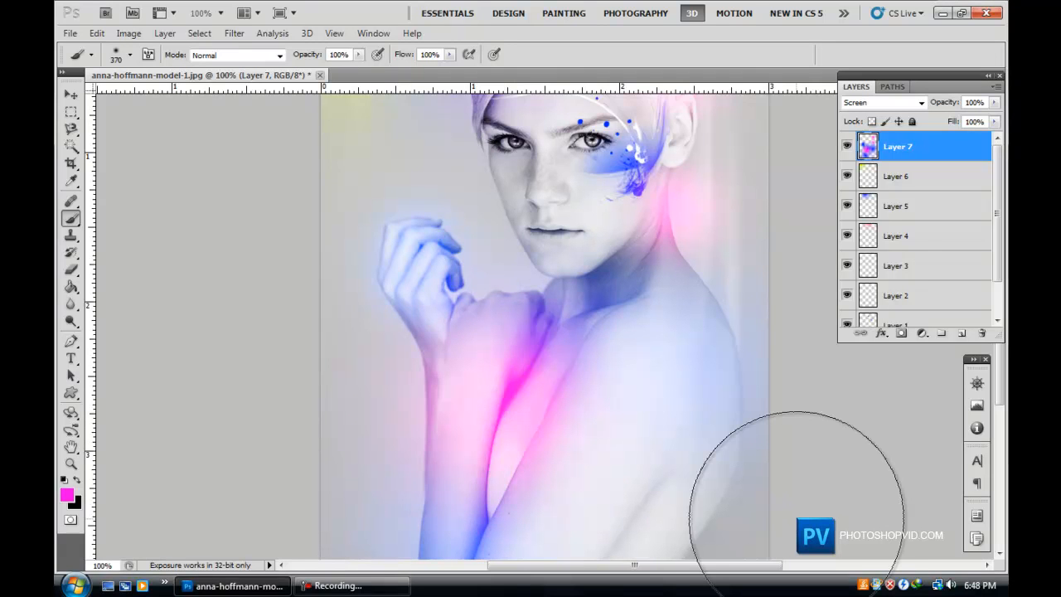
# Add a new empty layer above the glow layer.
pyautogui.scroll(-5, 796, 498)
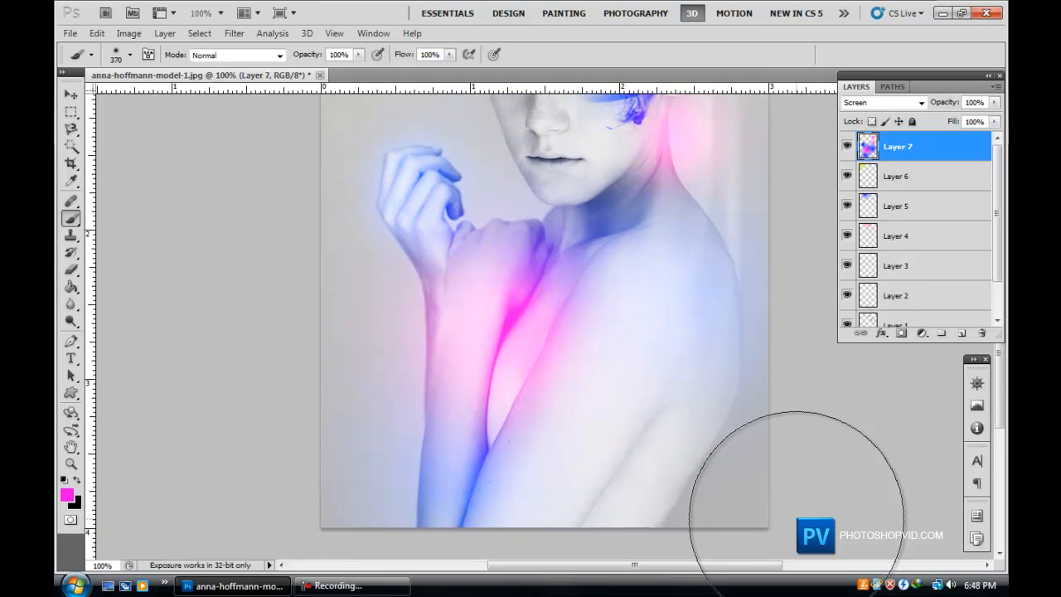
pyautogui.scroll(5, 730, 472)
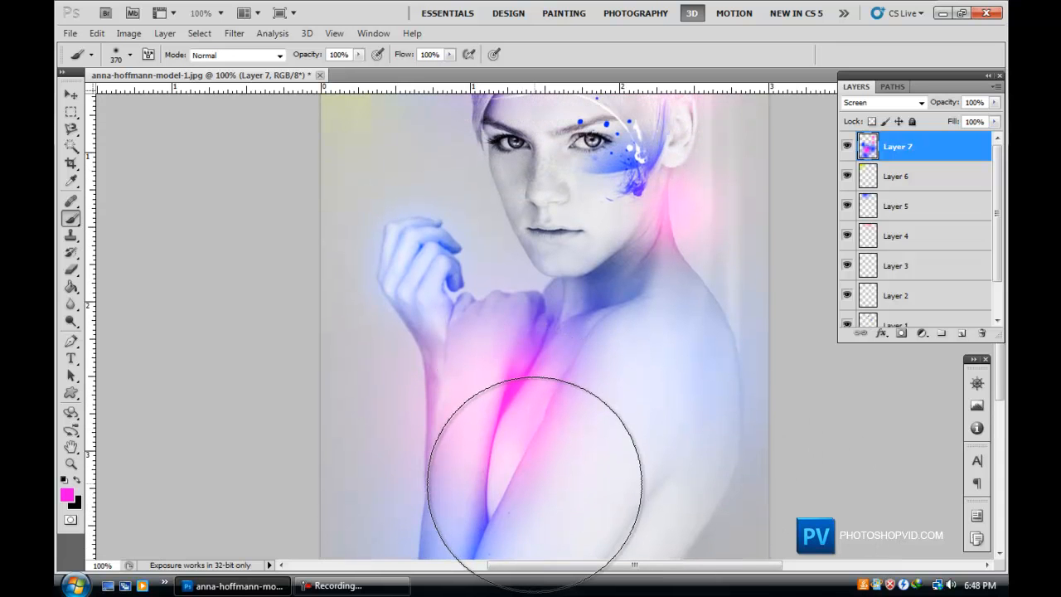
pyautogui.scroll(3, 534, 482)
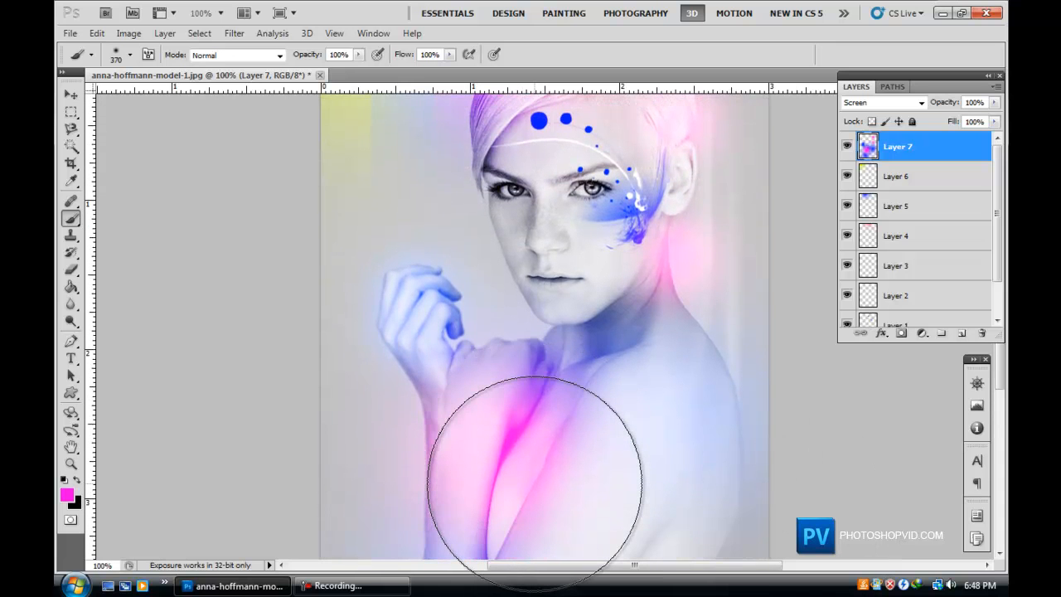
pyautogui.scroll(-6, 538, 460)
pyautogui.scroll(5, 544, 461)
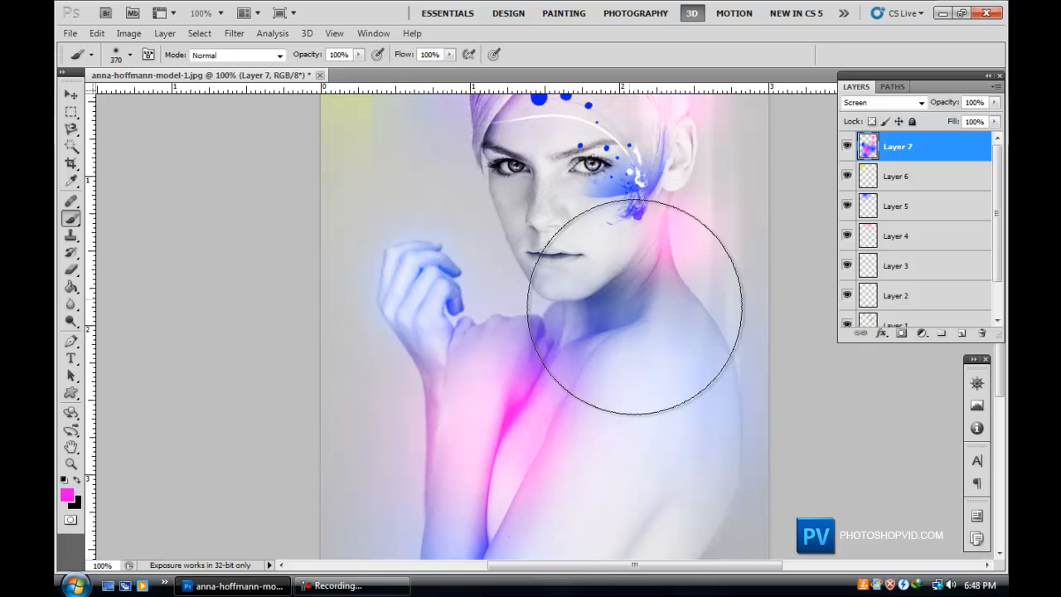
pyautogui.click(960, 337)
pyautogui.scroll(2, 194, 414)
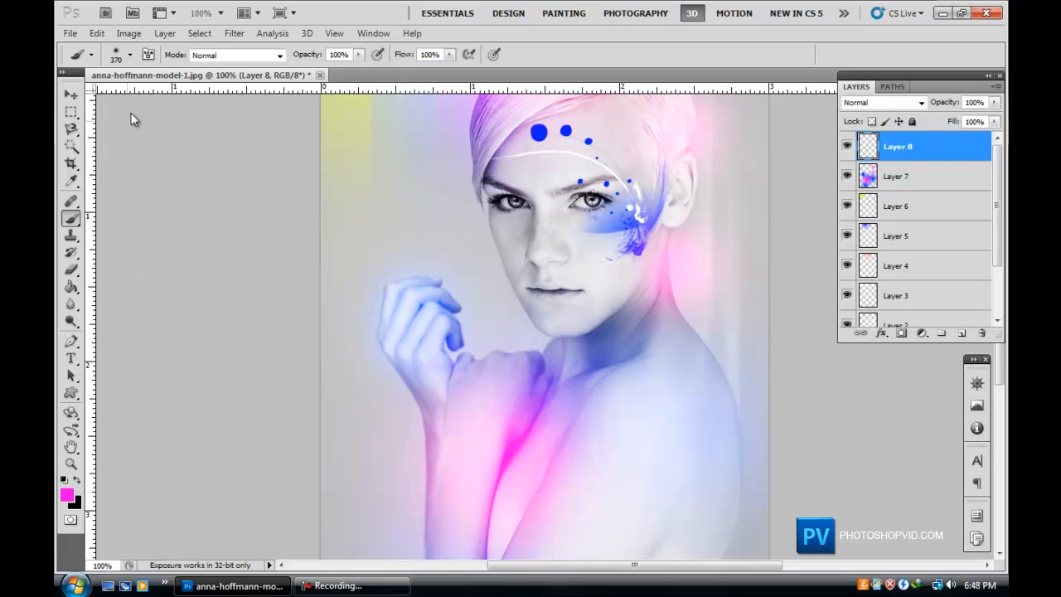
# Set the foreground colour to green 00ff78 and paint a large soft green patch over the face.
pyautogui.click(67, 495)
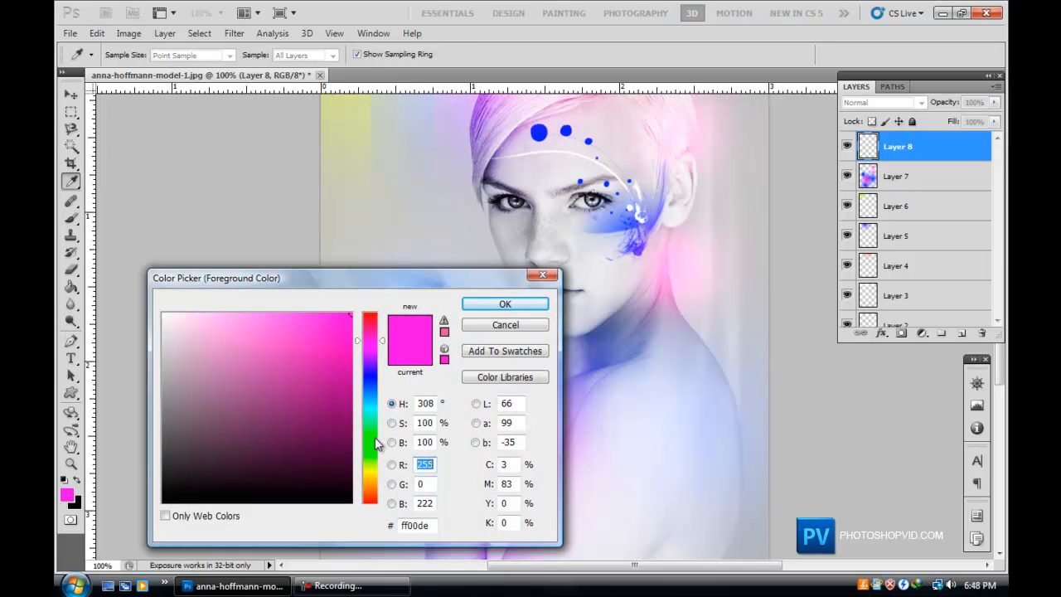
pyautogui.moveTo(374, 435); pyautogui.dragTo(375, 430)
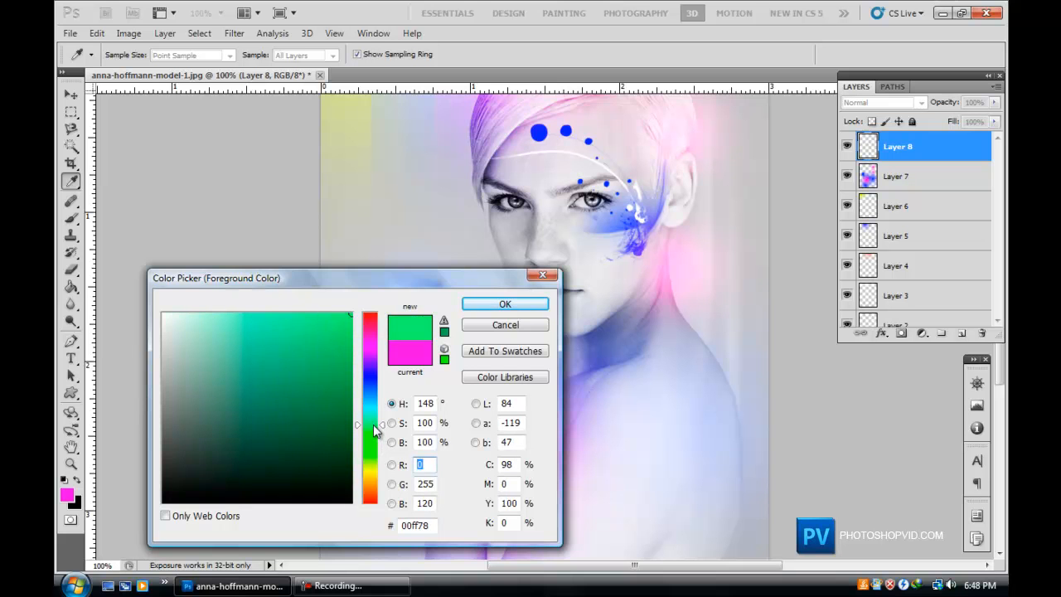
pyautogui.click(504, 304)
pyautogui.press('b')
pyautogui.click(564, 237)
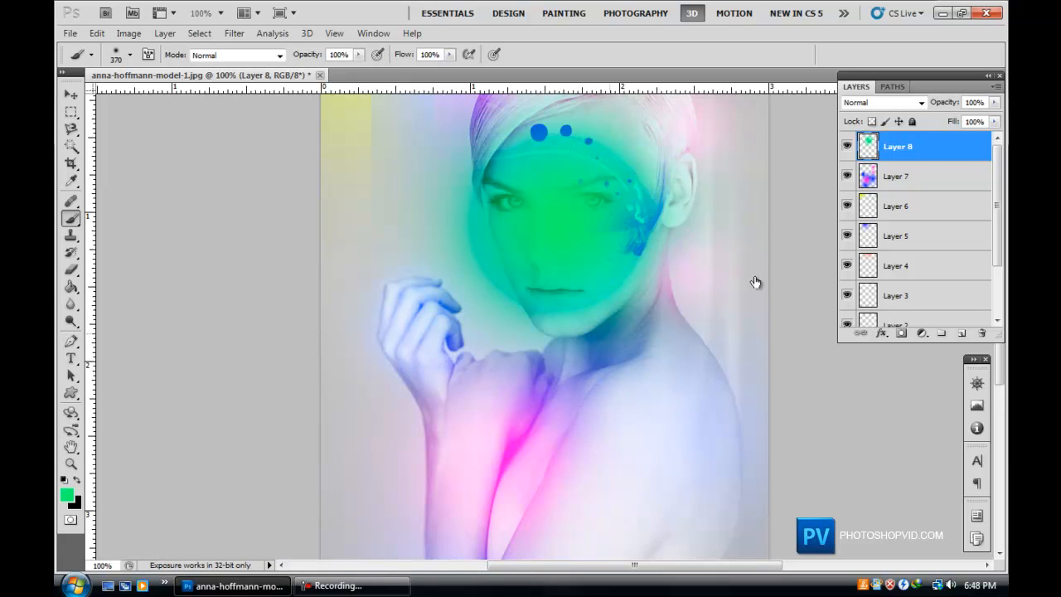
# Set the green layer's blend mode to Overlay and its opacity to 20%.
pyautogui.click(867, 103)
pyautogui.click(870, 300)
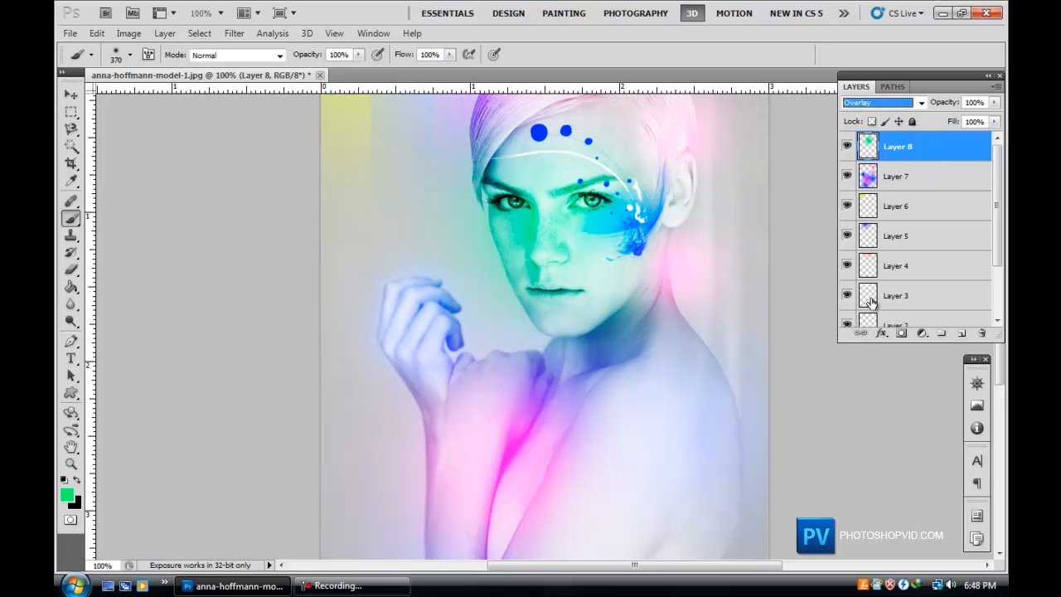
pyautogui.click(995, 102)
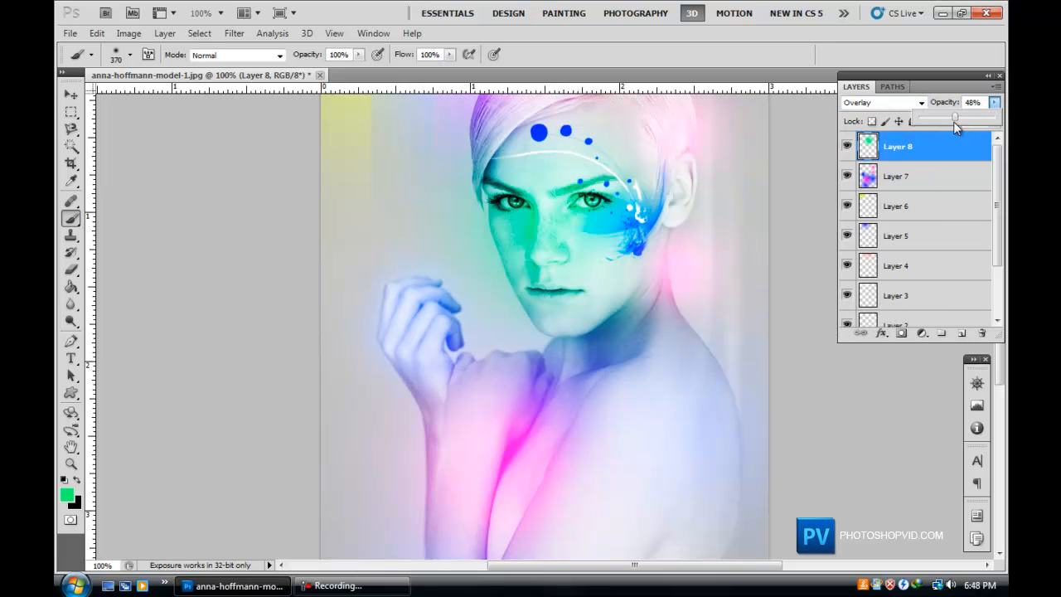
pyautogui.moveTo(962, 122); pyautogui.dragTo(945, 128)
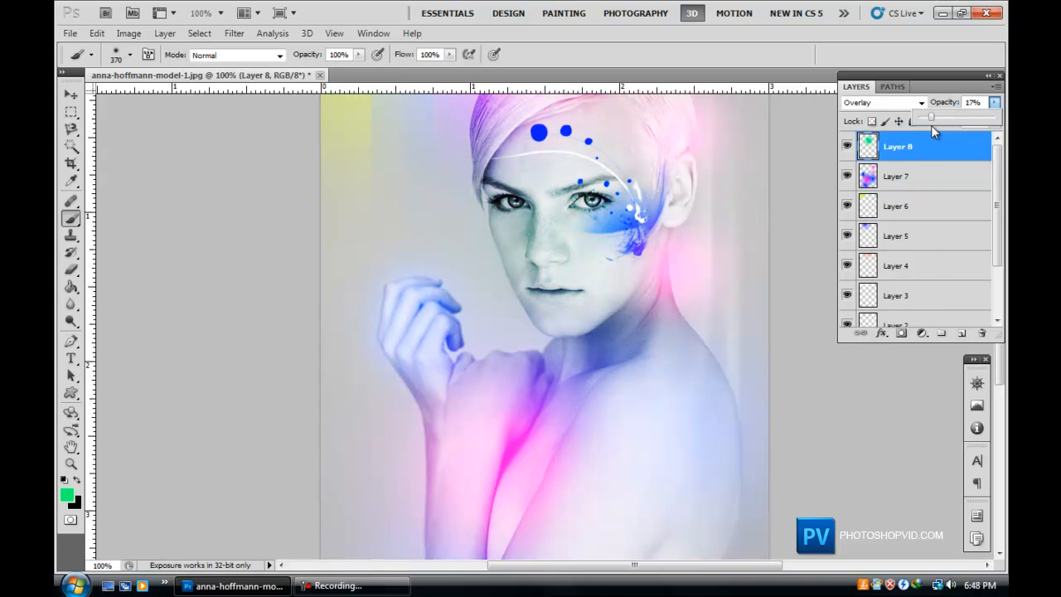
pyautogui.moveTo(931, 125); pyautogui.dragTo(931, 124)
# Set the green layer's blend mode to Lighten.
pyautogui.scroll(2, 672, 447)
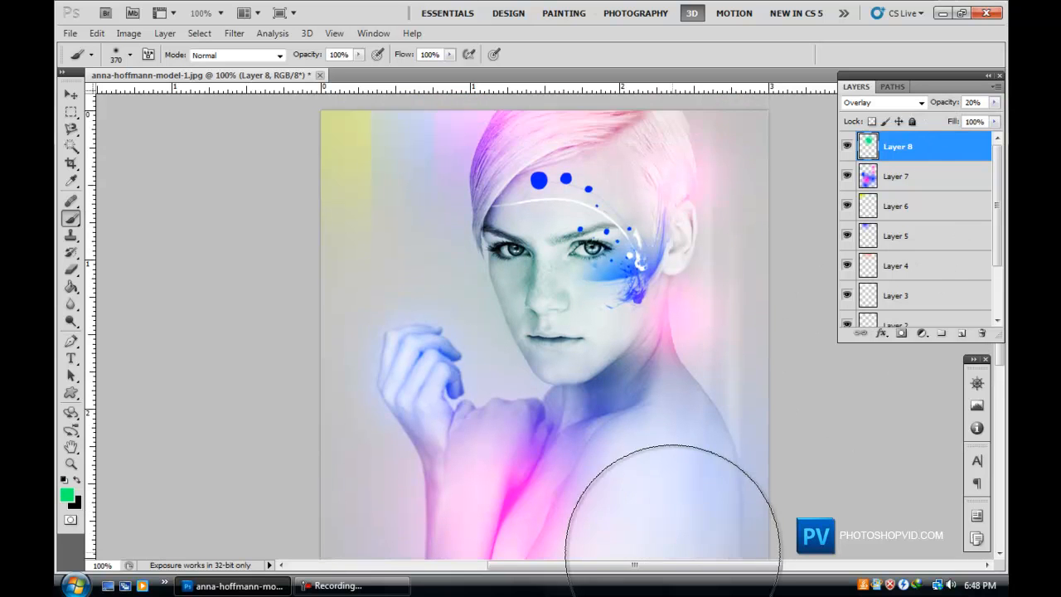
pyautogui.scroll(-6, 673, 547)
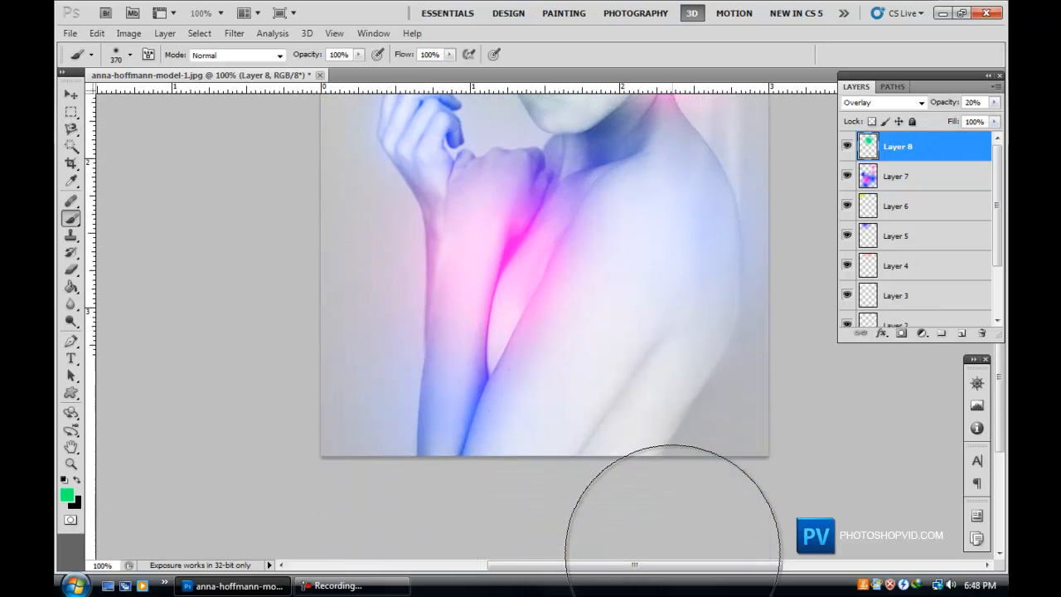
pyautogui.scroll(3, 673, 543)
pyautogui.scroll(10, 674, 547)
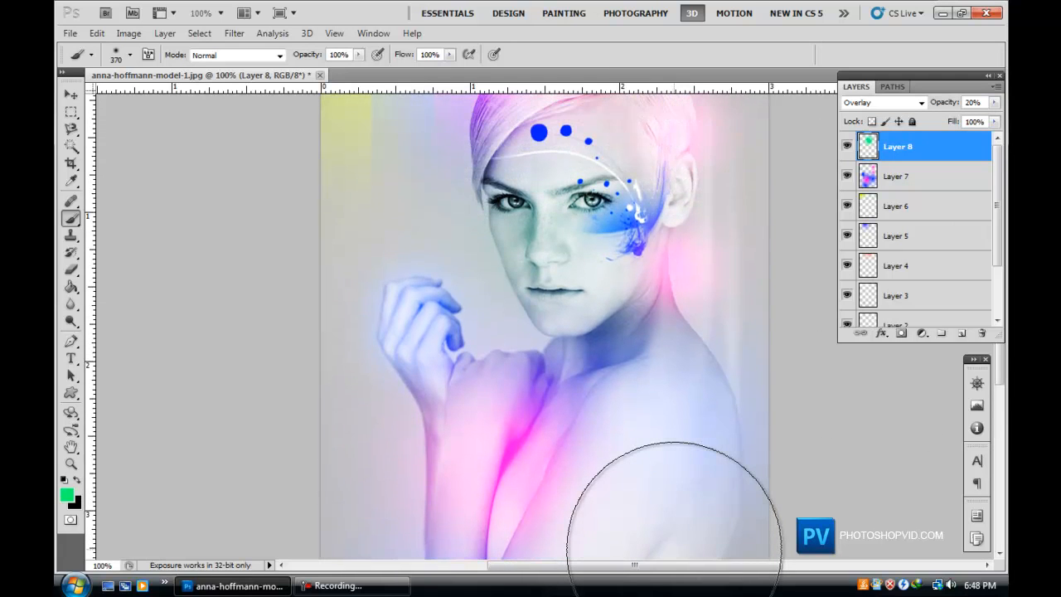
pyautogui.scroll(-1, 673, 547)
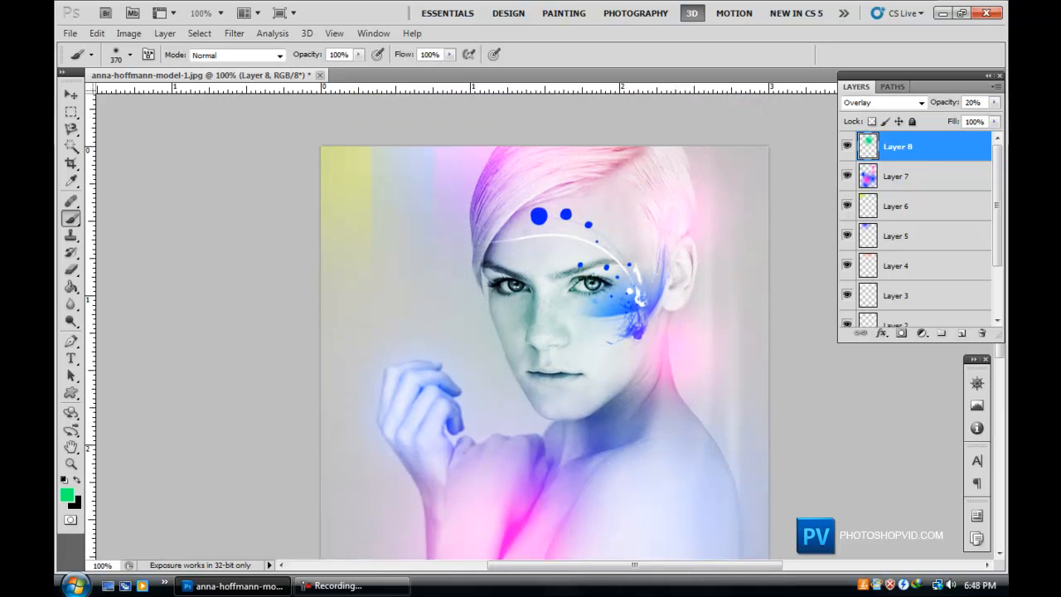
pyautogui.click(876, 103)
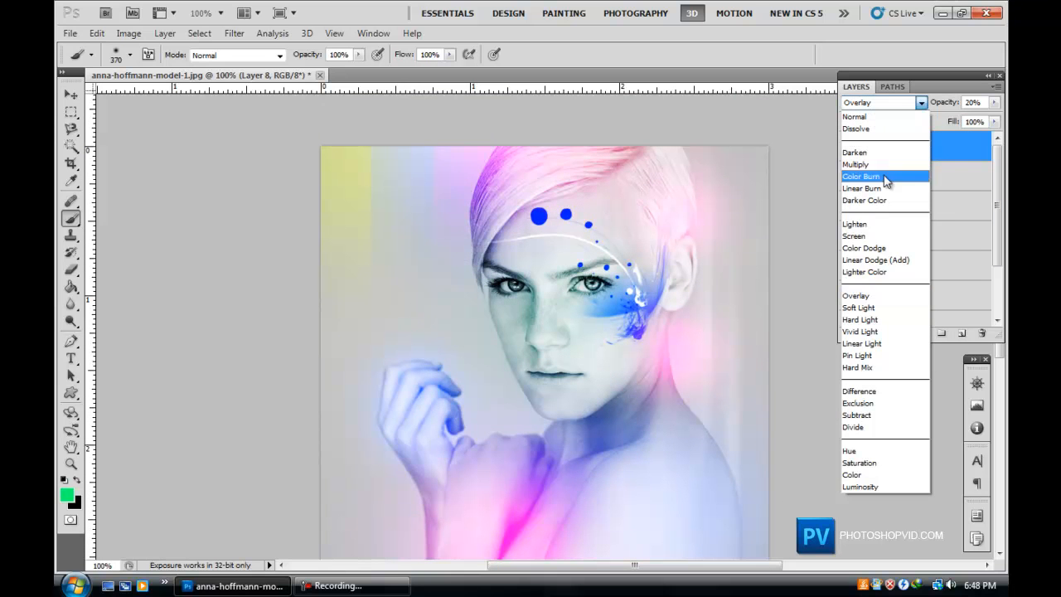
pyautogui.click(878, 225)
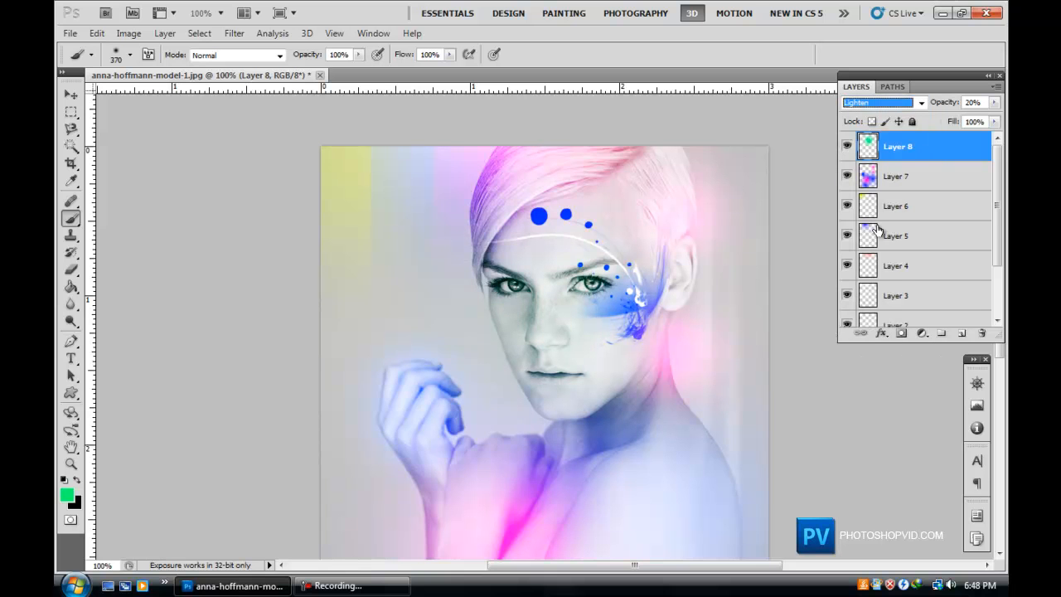
# Set the green layer's opacity to 100% and its blend mode to Lighter Color.
pyautogui.scroll(-1, 877, 231)
pyautogui.moveTo(994, 102); pyautogui.dragTo(1005, 123)
pyautogui.click(887, 103)
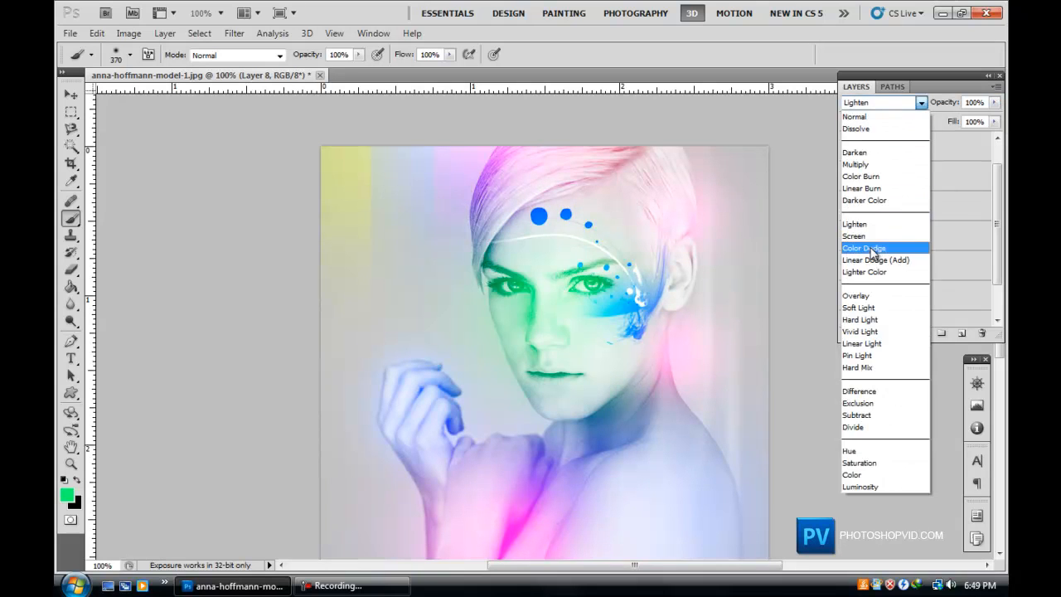
pyautogui.click(876, 239)
pyautogui.scroll(-1, 877, 238)
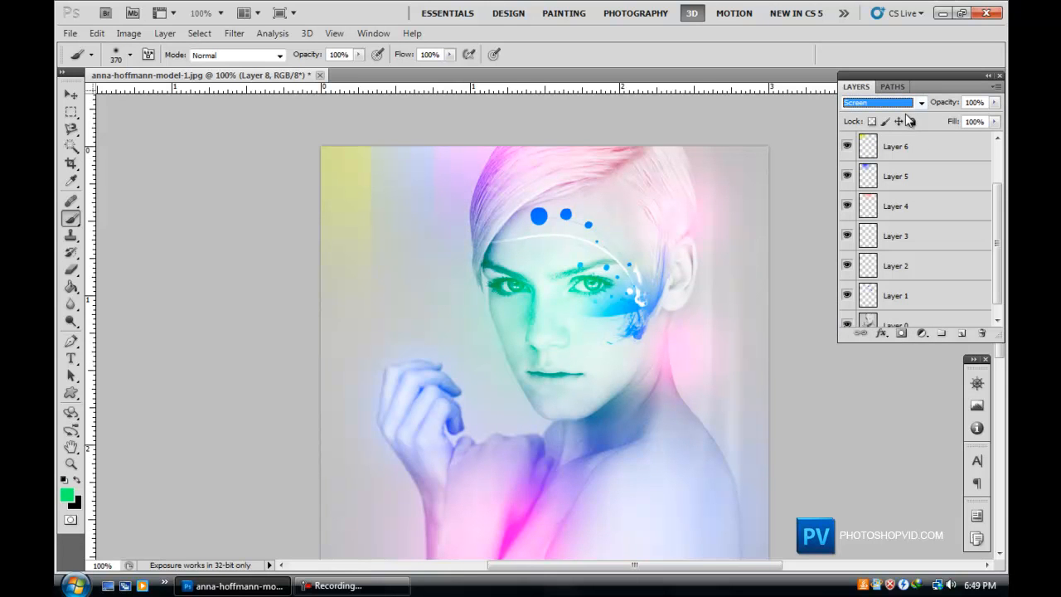
pyautogui.press('Down')
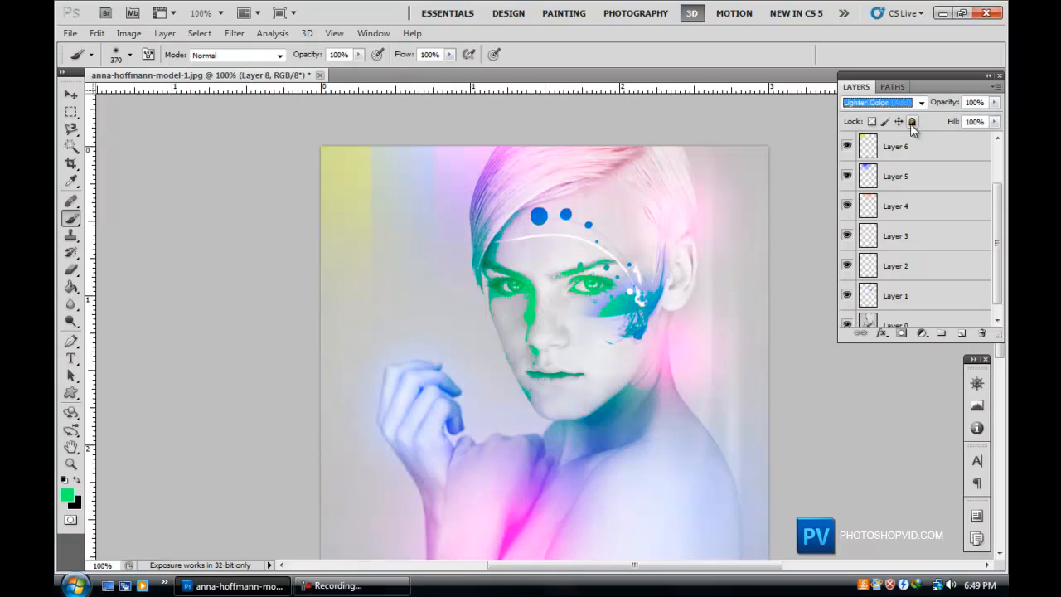
# Lower the green layer's opacity to 28% and set its blend mode to Overlay.
pyautogui.click(995, 102)
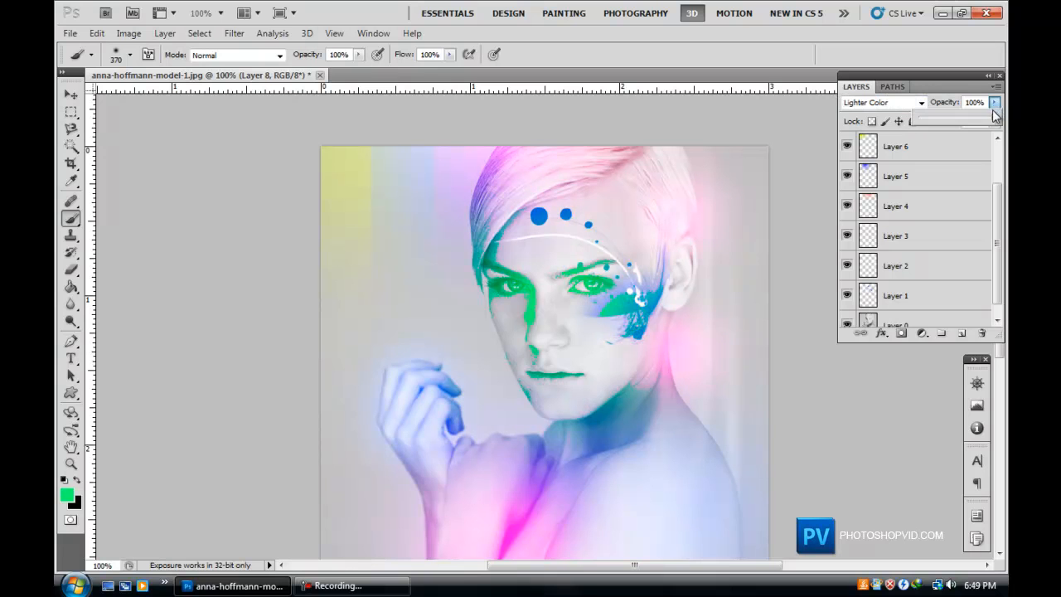
pyautogui.moveTo(951, 117); pyautogui.dragTo(931, 121)
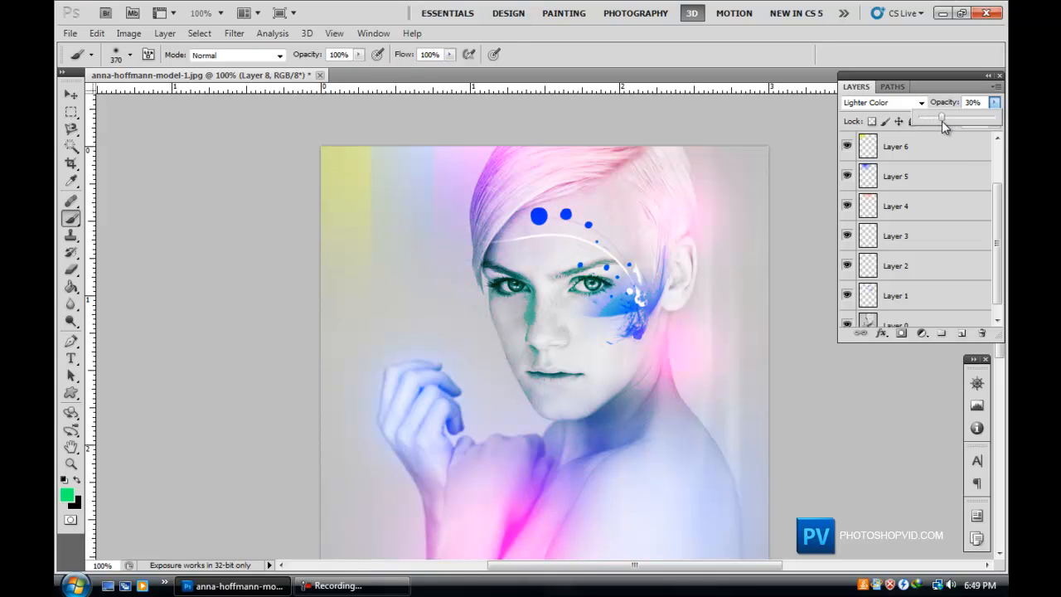
pyautogui.moveTo(940, 121); pyautogui.dragTo(940, 120)
pyautogui.click(883, 102)
pyautogui.click(870, 299)
# Switch the green layer's blend mode to Linear Light.
pyautogui.scroll(-1, 872, 300)
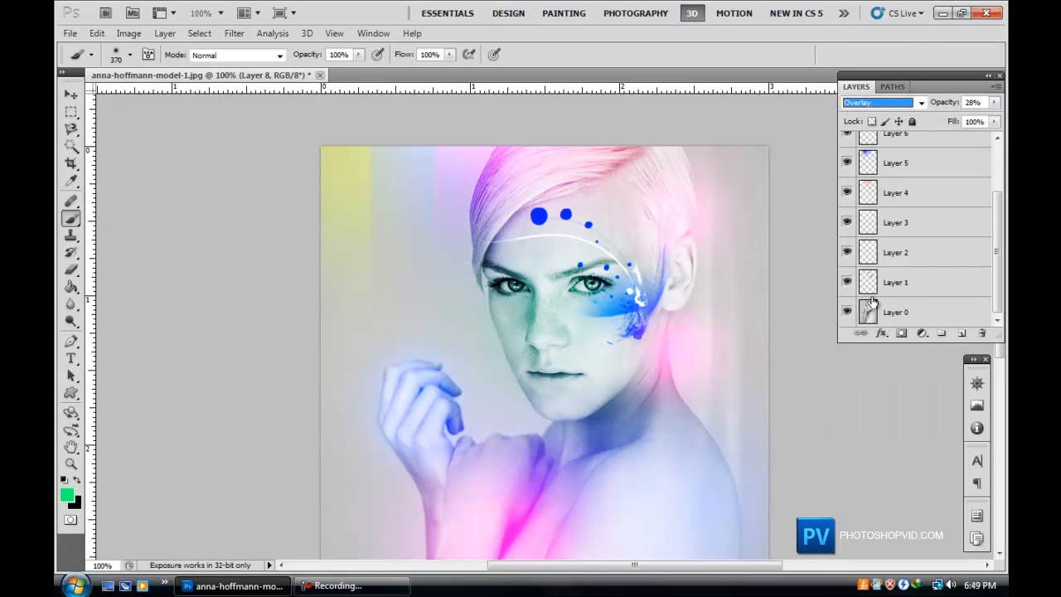
pyautogui.click(893, 102)
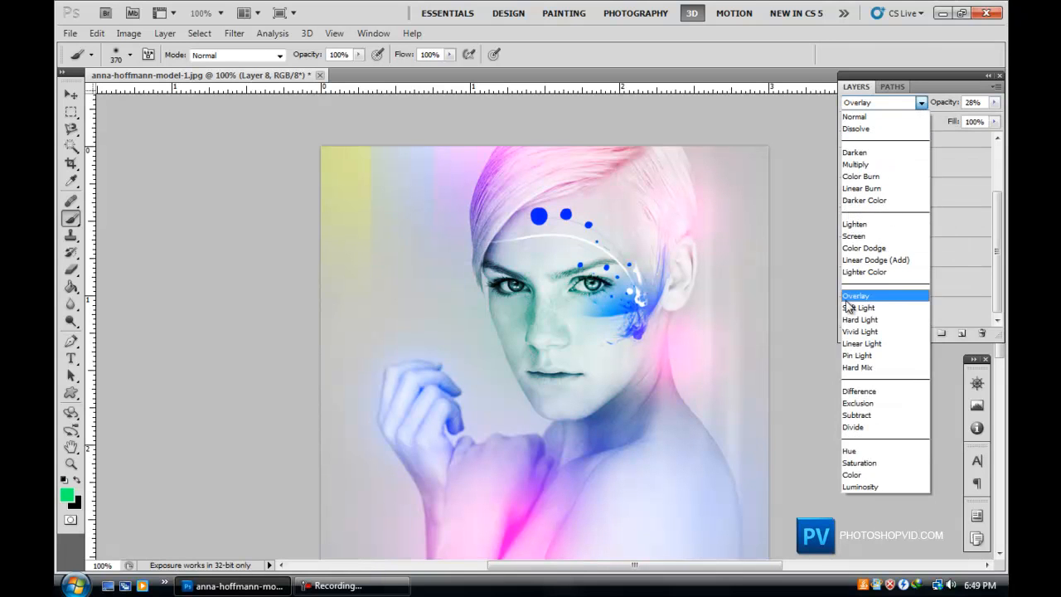
pyautogui.click(877, 339)
# Set the green layer's blend mode to Subtract and its opacity to 14%.
pyautogui.click(869, 104)
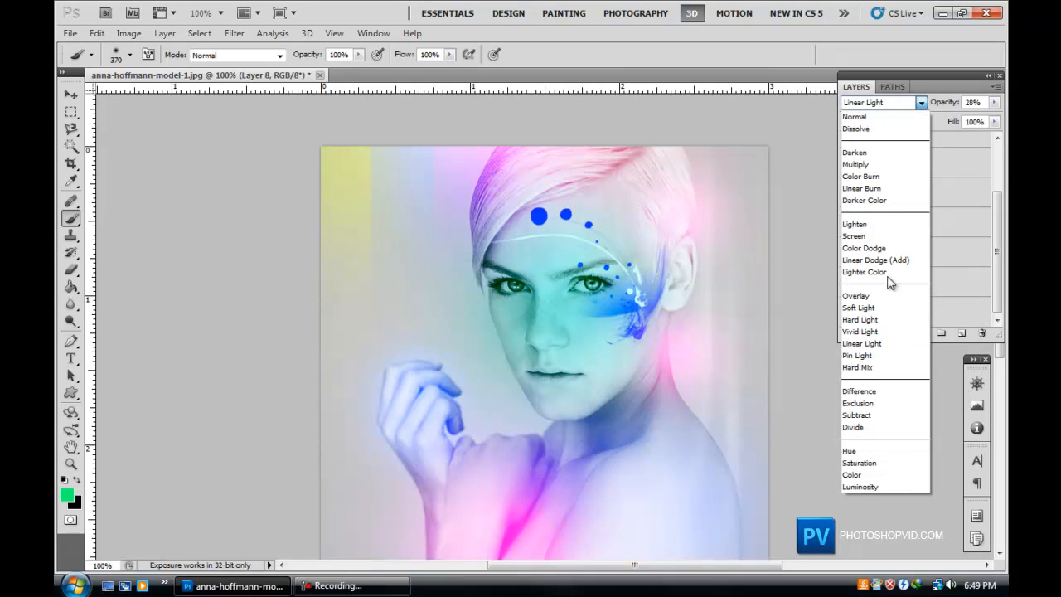
pyautogui.click(884, 396)
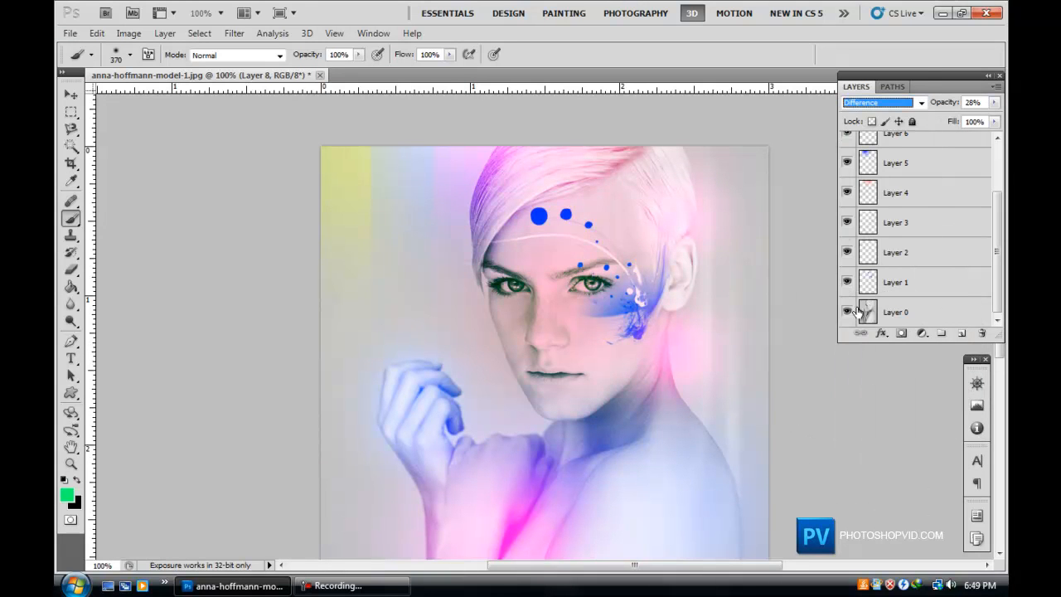
pyautogui.press('Down')
pyautogui.press('Down')
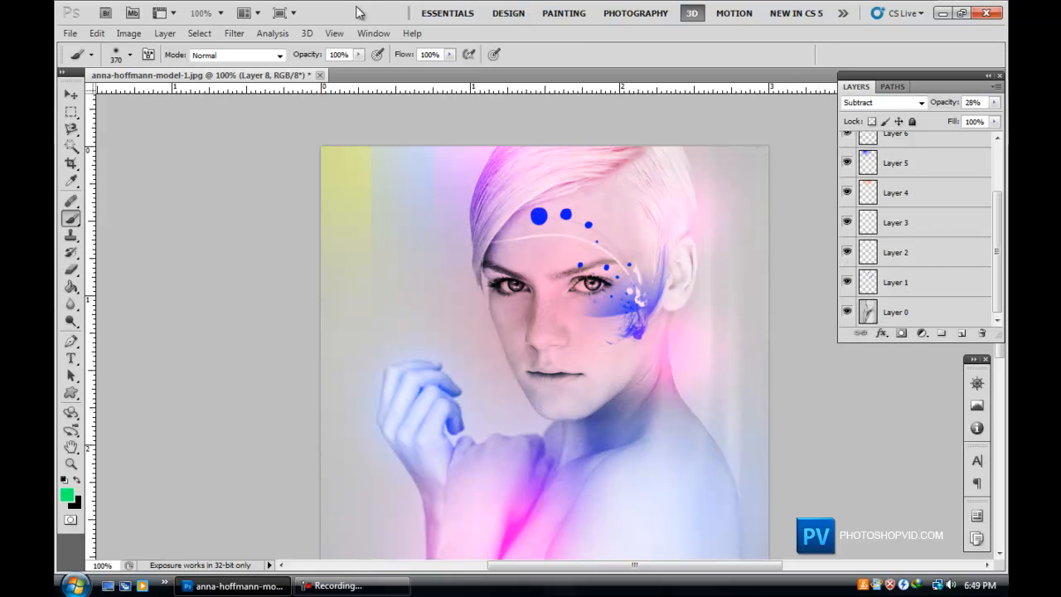
pyautogui.click(995, 102)
pyautogui.moveTo(937, 121); pyautogui.dragTo(931, 121)
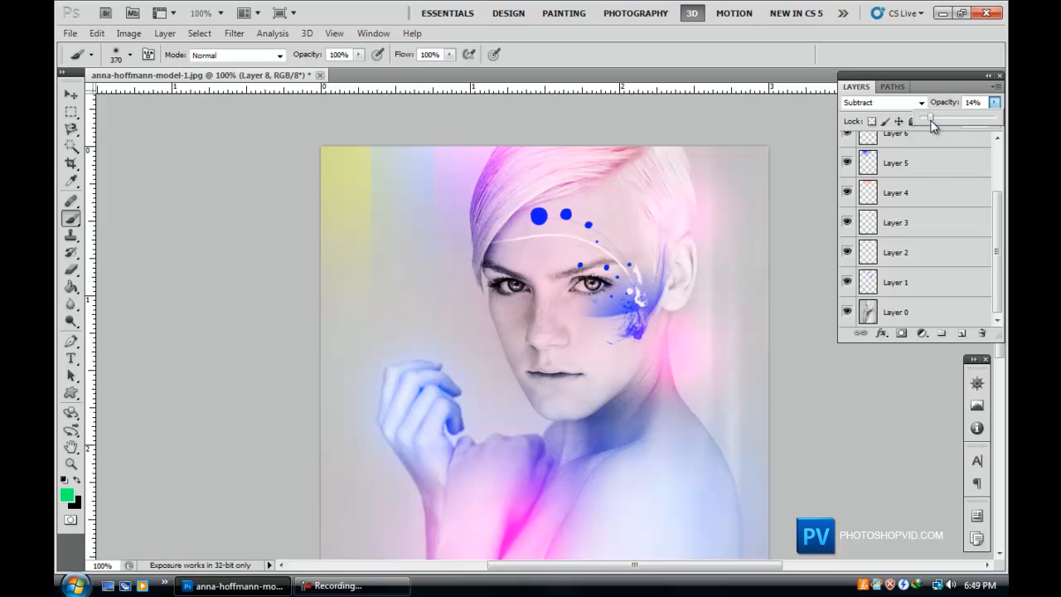
pyautogui.click(384, 3)
pyautogui.click(72, 358)
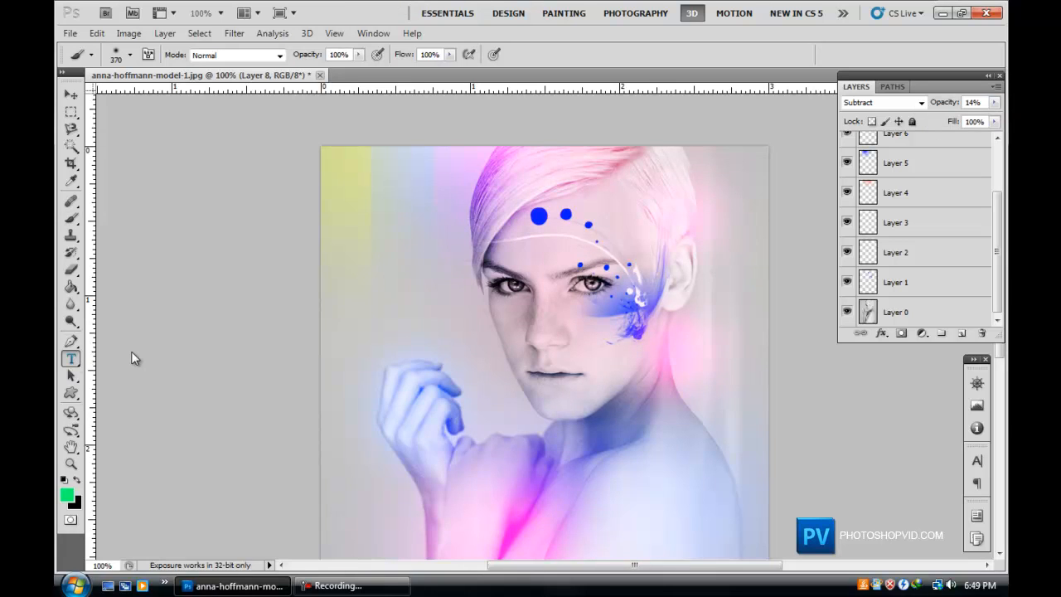
pyautogui.scroll(-1, 989, 357)
pyautogui.moveTo(1001, 365); pyautogui.dragTo(1000, 414)
pyautogui.scroll(3, 945, 148)
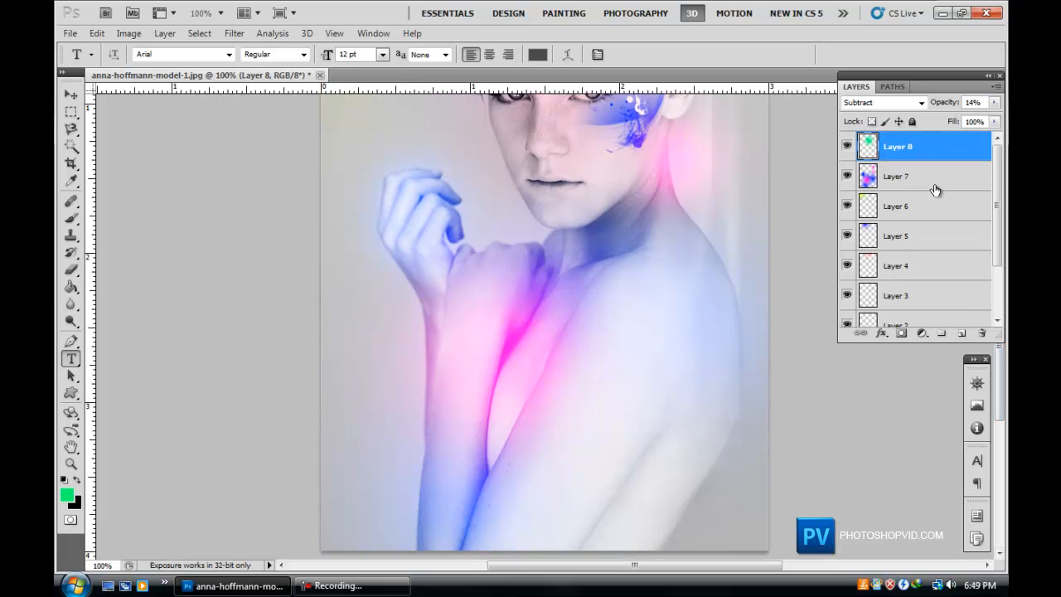
# Add a new layer and load the quantum_brushes set for the Brush tool, replacing the current brushes.
pyautogui.click(962, 334)
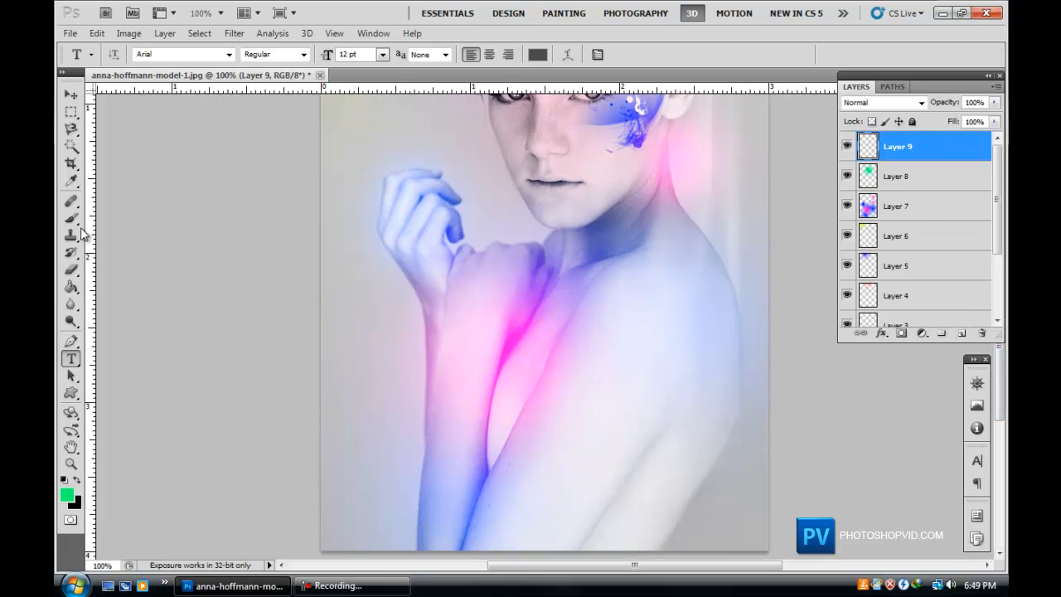
pyautogui.click(72, 219)
pyautogui.click(130, 56)
pyautogui.click(364, 81)
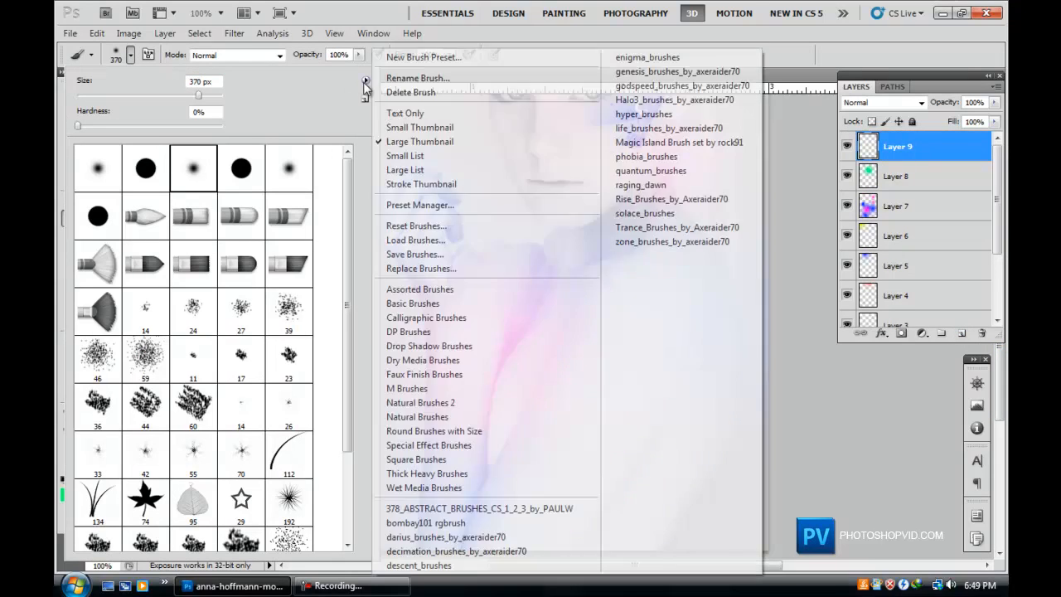
pyautogui.click(650, 170)
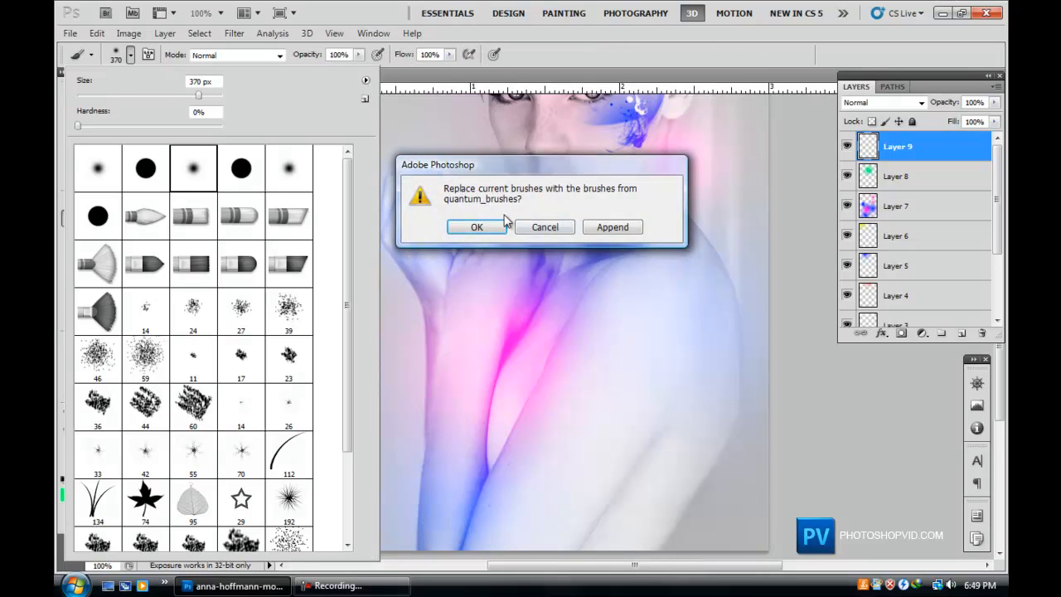
pyautogui.click(479, 227)
# Stamp a white streak with the 798 px quantum brush diagonally across the shoulders on the new layer.
pyautogui.click(299, 184)
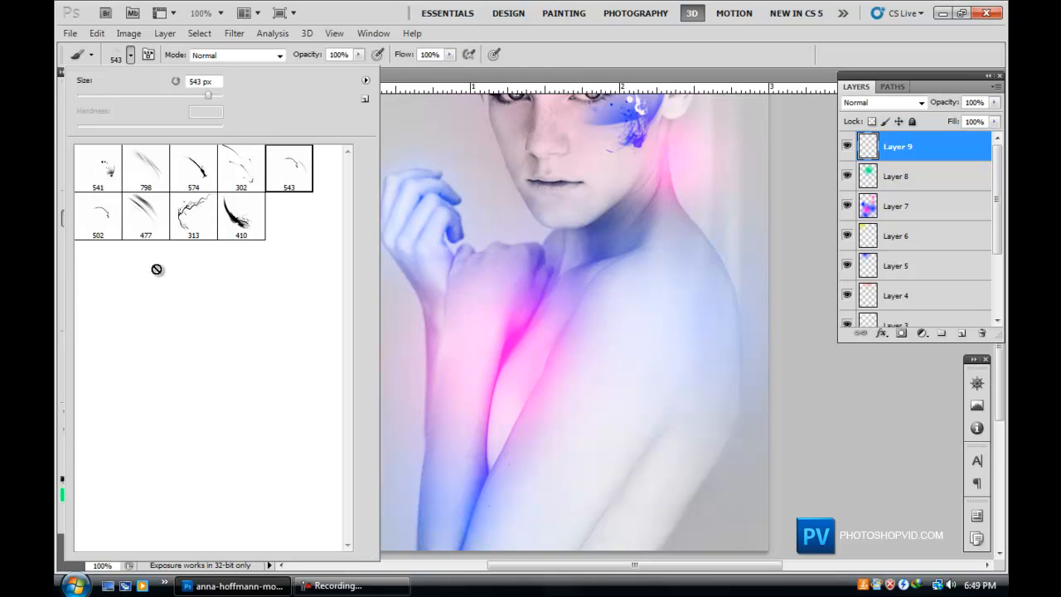
pyautogui.click(147, 176)
pyautogui.click(560, 318)
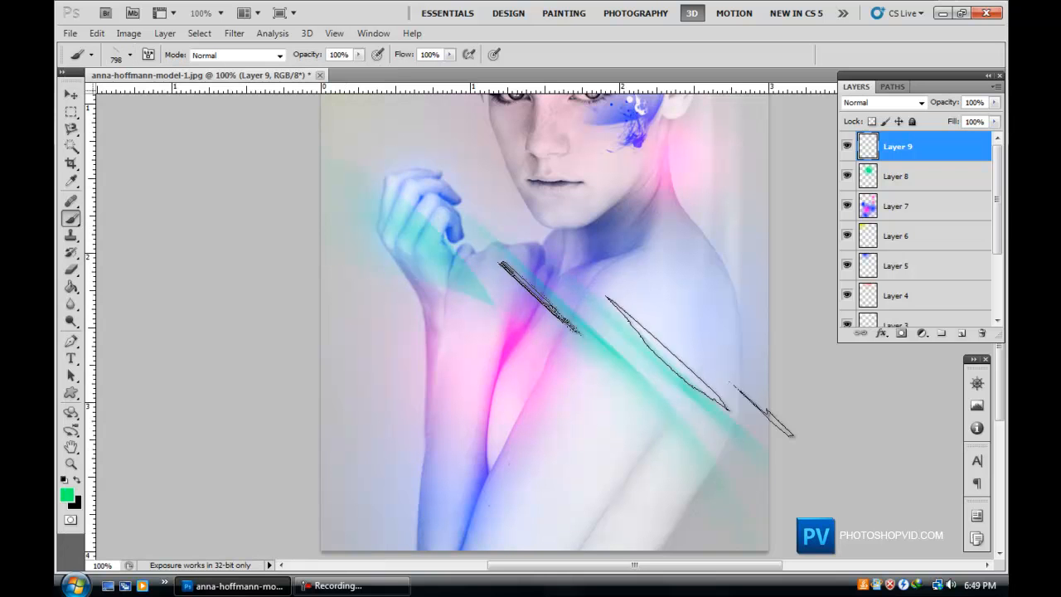
pyautogui.hotkey('ctrl', 'z')
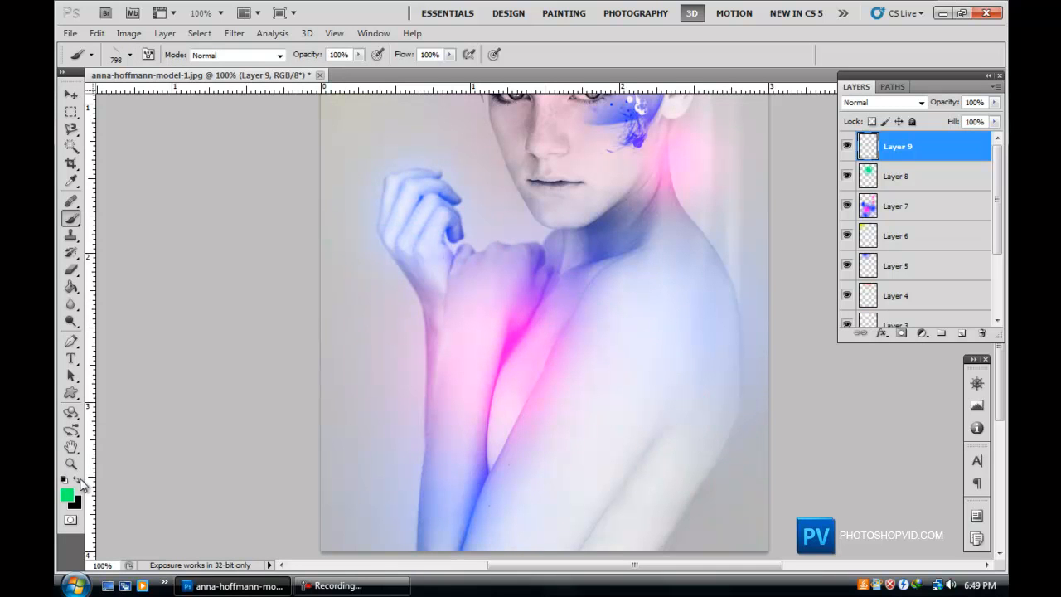
pyautogui.click(64, 479)
pyautogui.click(77, 479)
pyautogui.click(508, 388)
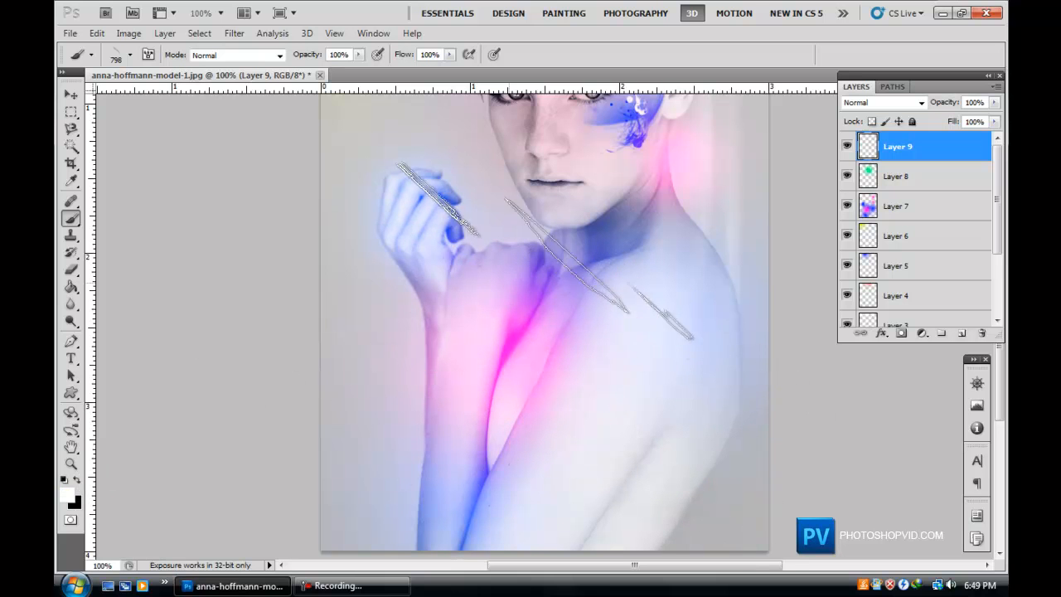
pyautogui.scroll(4, 506, 423)
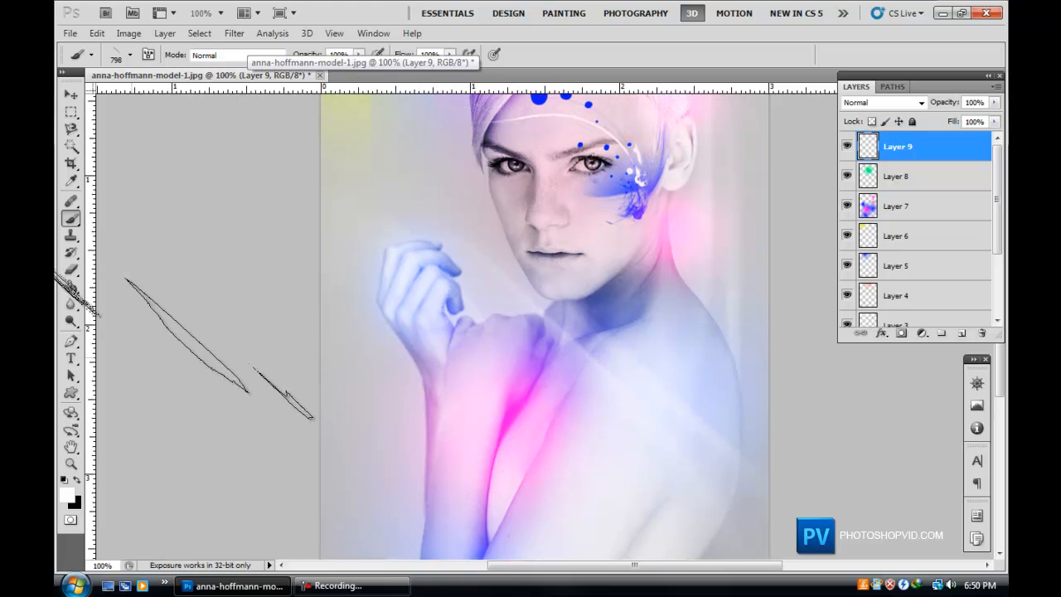
pyautogui.click(71, 270)
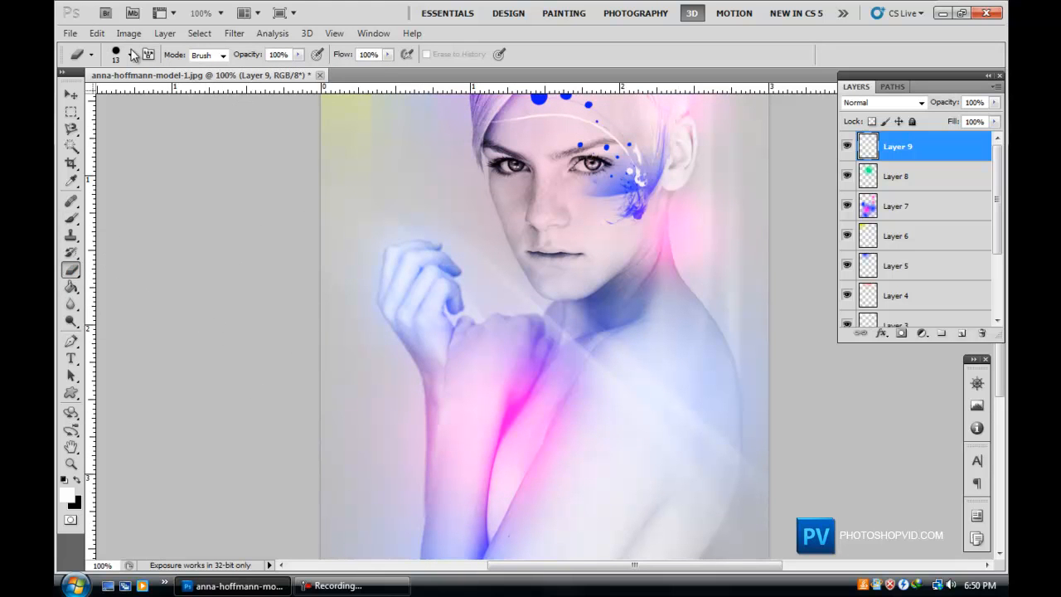
pyautogui.click(129, 55)
pyautogui.click(145, 167)
pyautogui.click(868, 543)
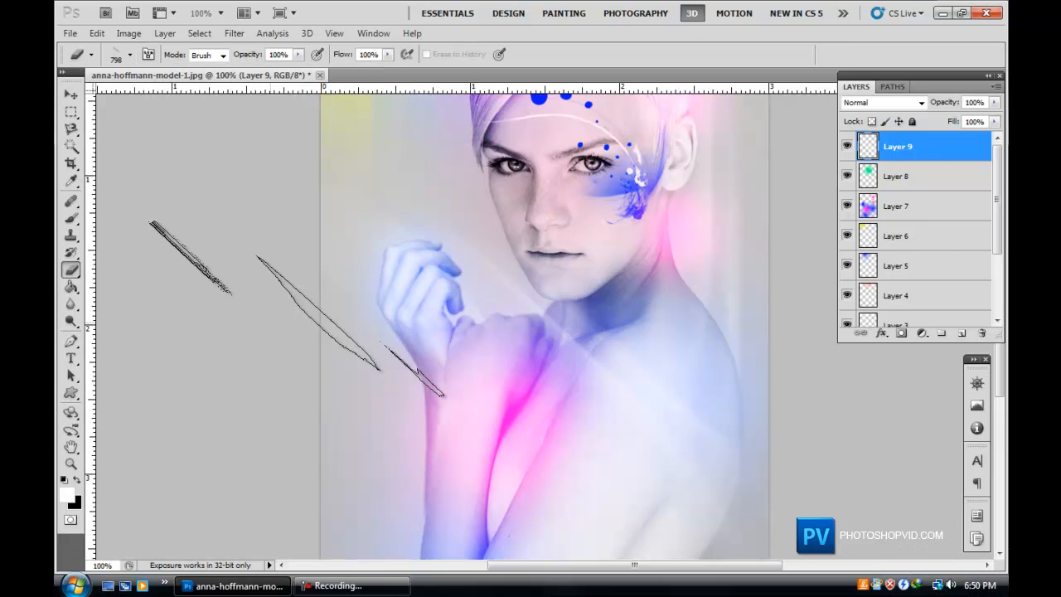
pyautogui.scroll(-3, 248, 311)
pyautogui.scroll(4, 240, 145)
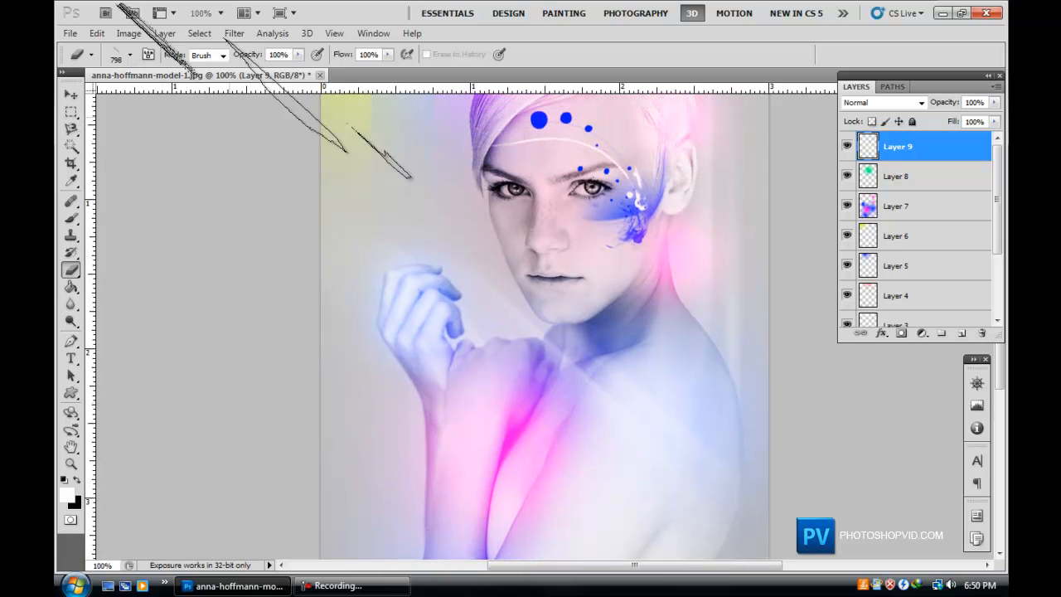
# Free-transform the white streak, moving it and rotating it about 42 degrees across the portrait.
pyautogui.click(71, 96)
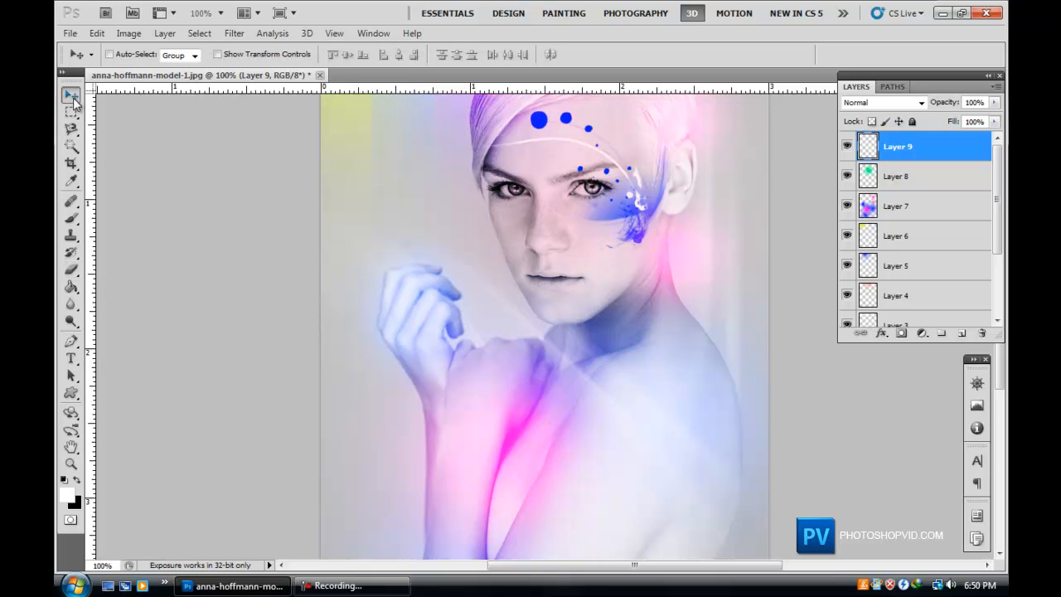
pyautogui.hotkey('ctrl', 't')
pyautogui.moveTo(560, 170); pyautogui.dragTo(769, 329)
pyautogui.moveTo(648, 392); pyautogui.dragTo(573, 433)
pyautogui.moveTo(691, 395); pyautogui.dragTo(631, 269)
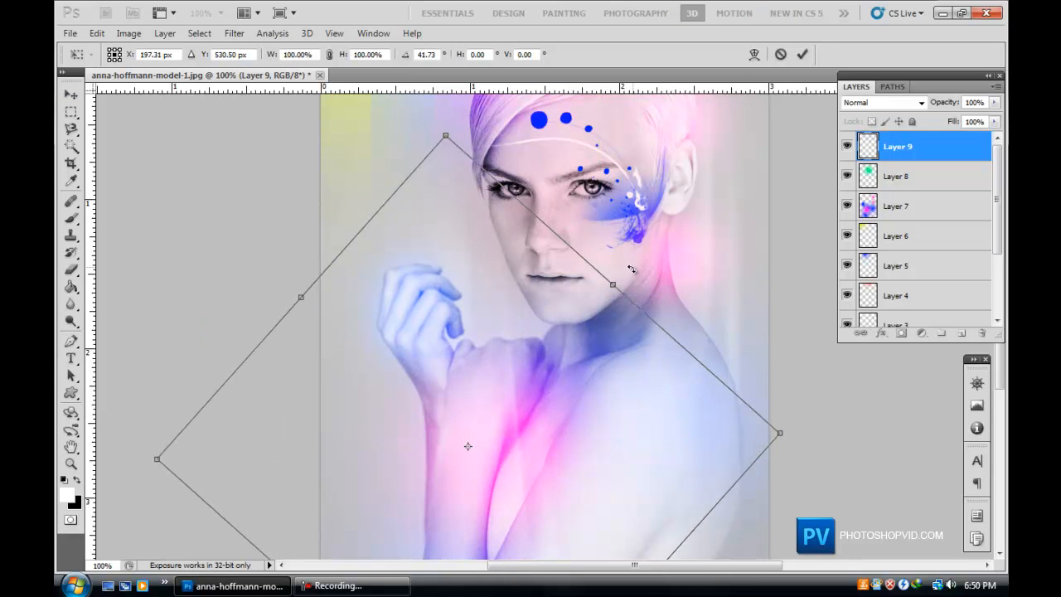
pyautogui.press('Return')
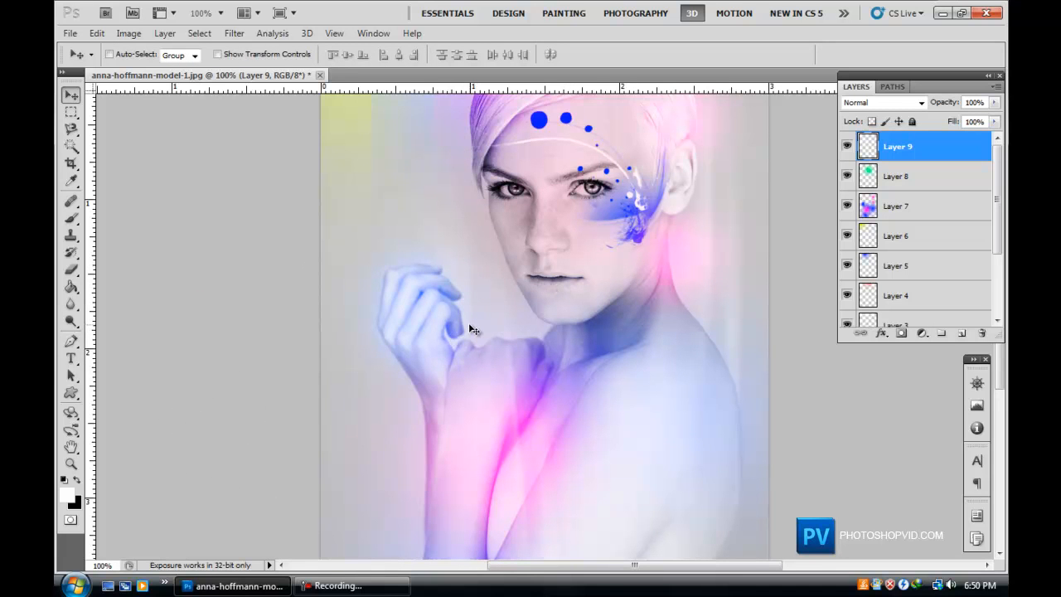
# Add a text layer over the lower chest with the model's name typed in capitals.
pyautogui.scroll(-5, 468, 327)
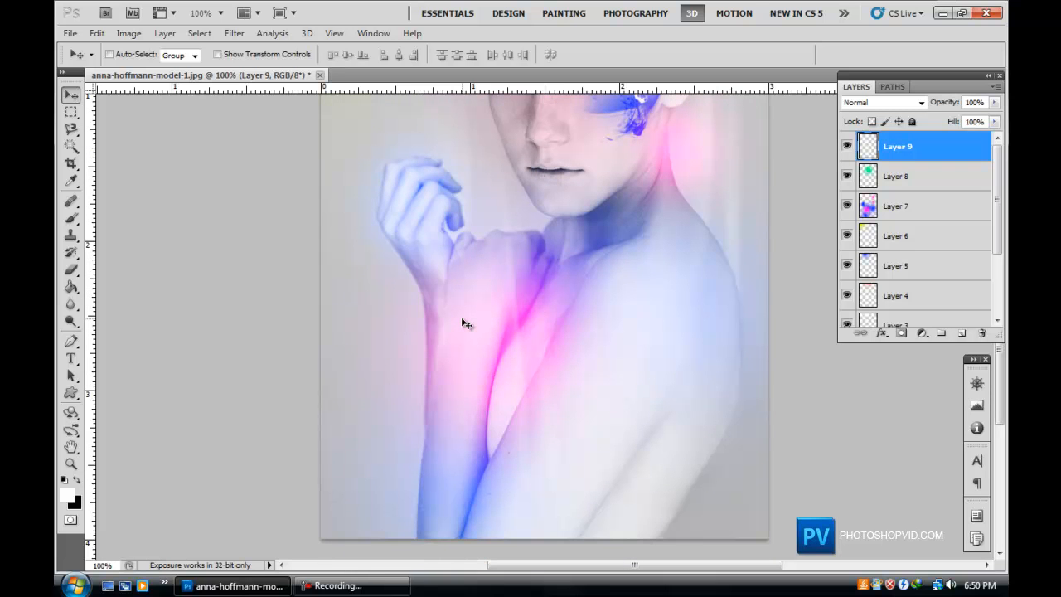
pyautogui.scroll(10, 464, 323)
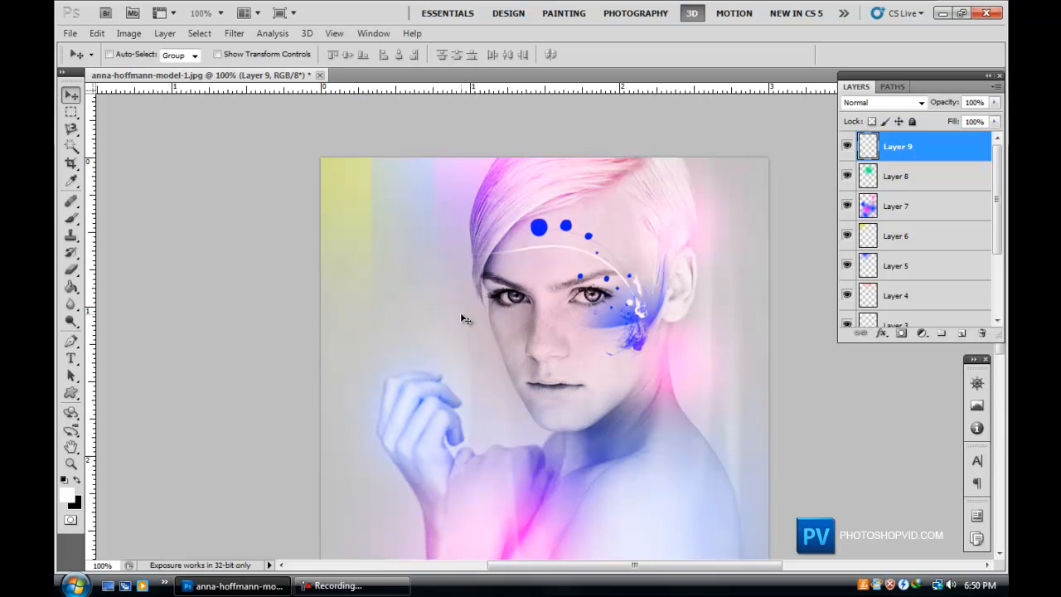
pyautogui.scroll(-3, 465, 320)
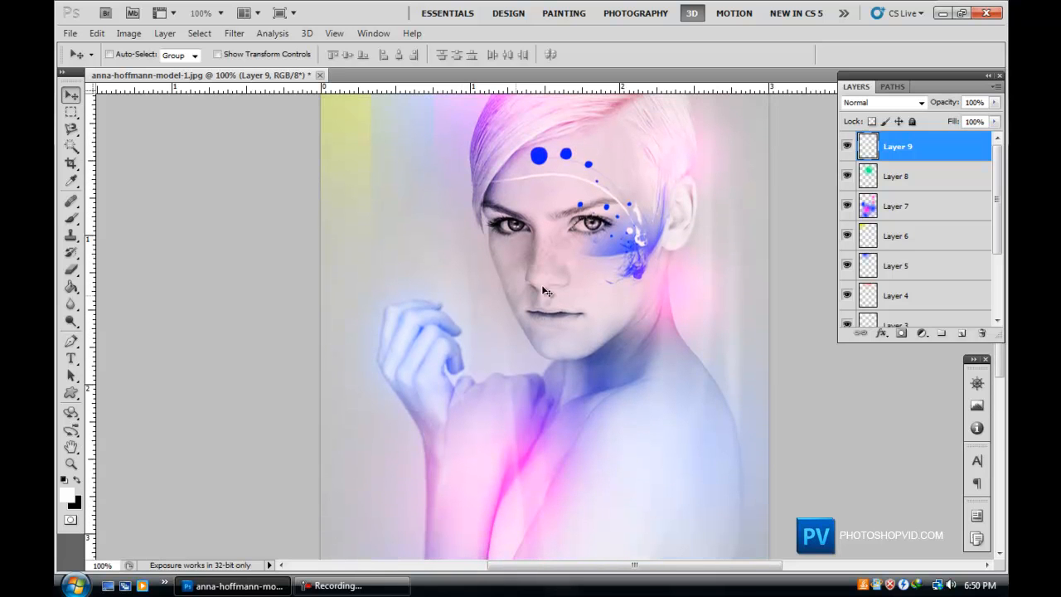
pyautogui.scroll(-8, 725, 233)
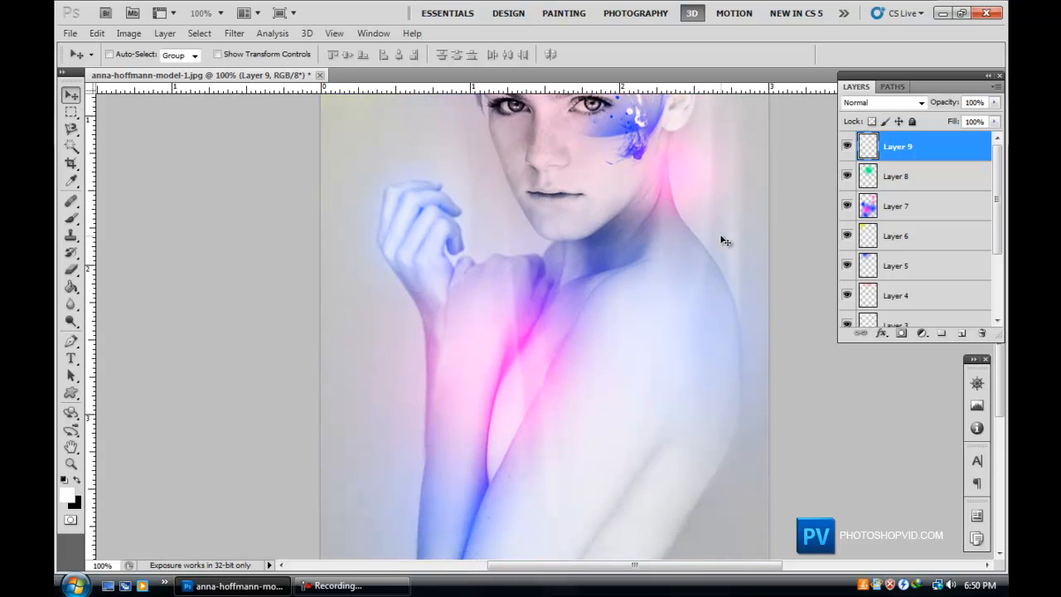
pyautogui.scroll(-6, 721, 239)
pyautogui.scroll(5, 705, 273)
pyautogui.click(71, 358)
pyautogui.click(404, 385)
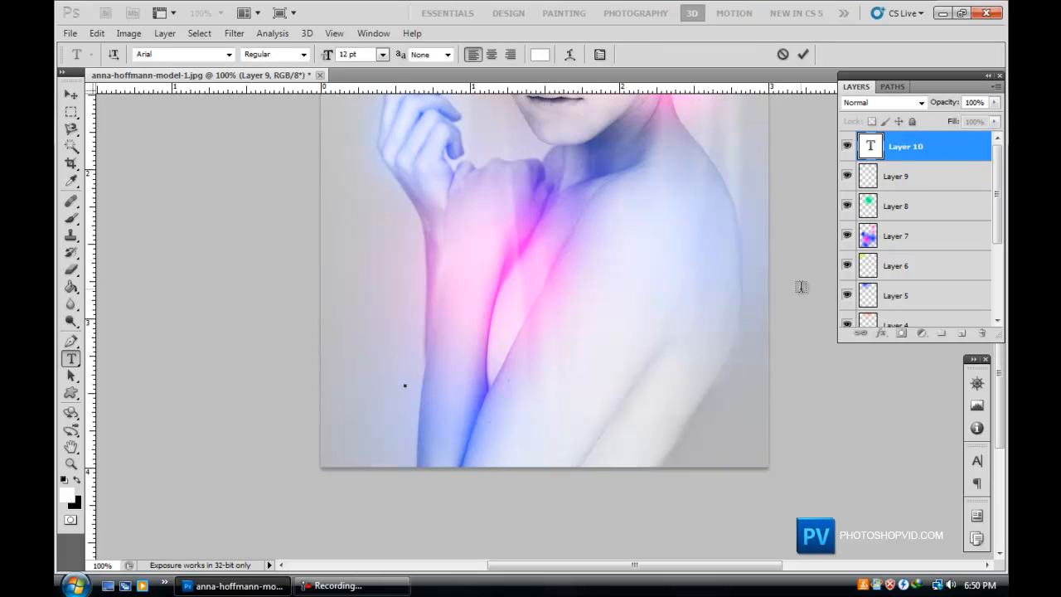
# Select all the text and change its font to VAL.
pyautogui.hotkey('ctrl', 'a')
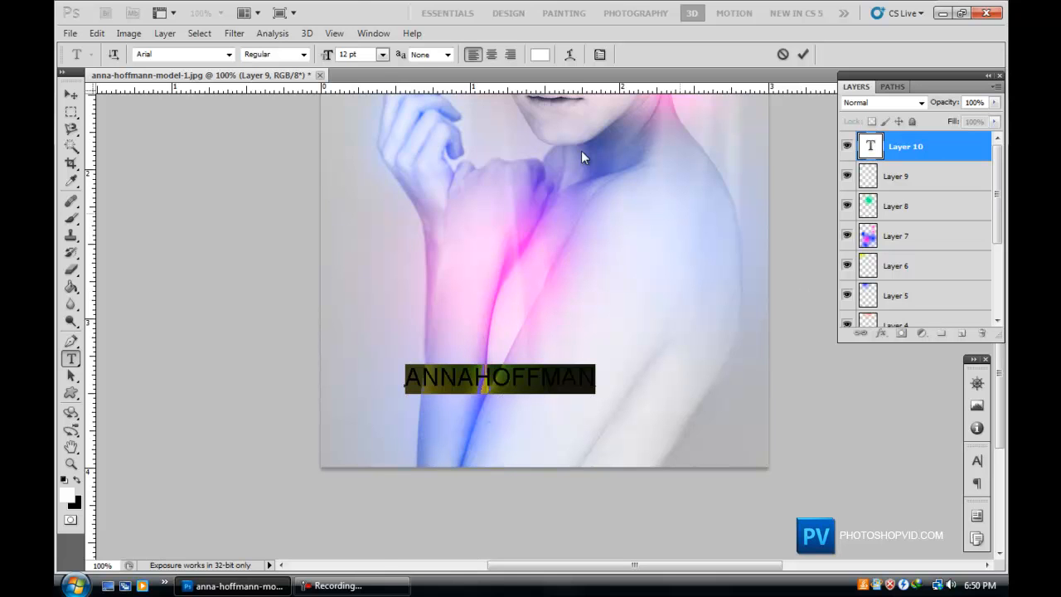
pyautogui.click(229, 55)
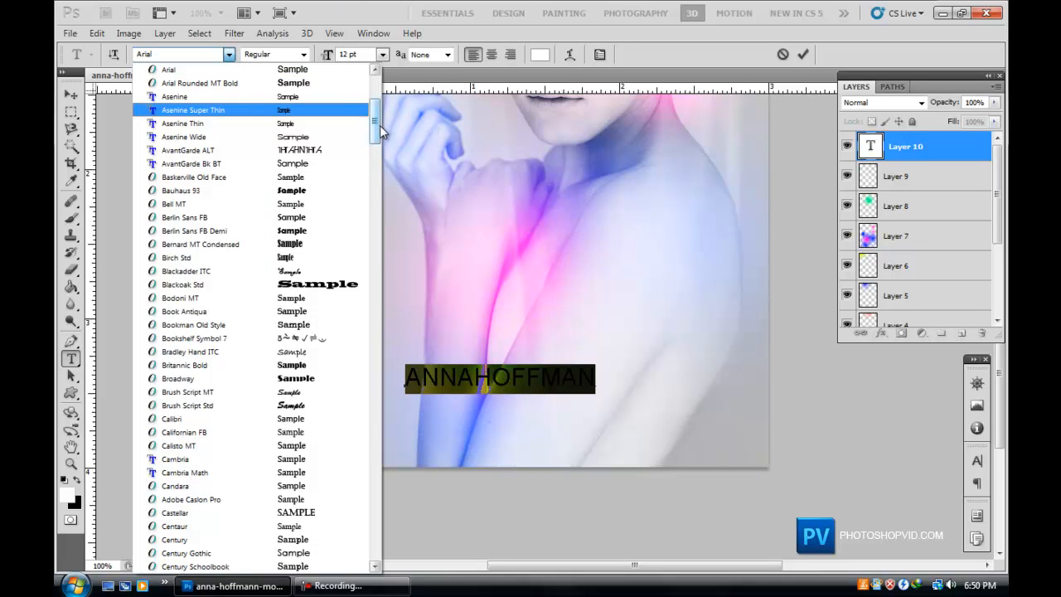
pyautogui.click(383, 139)
pyautogui.click(229, 55)
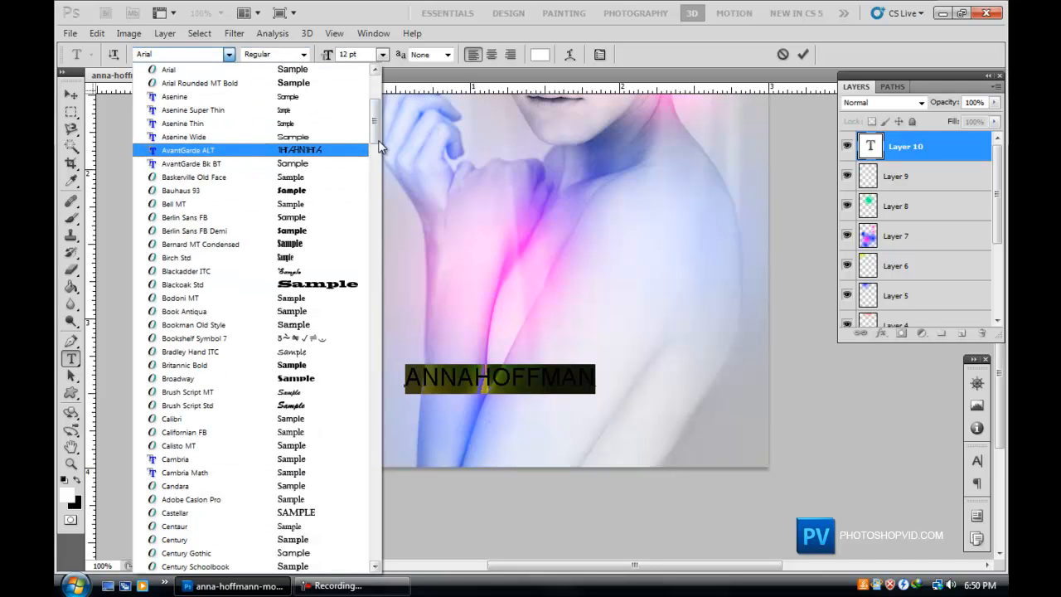
pyautogui.moveTo(377, 135); pyautogui.dragTo(373, 406)
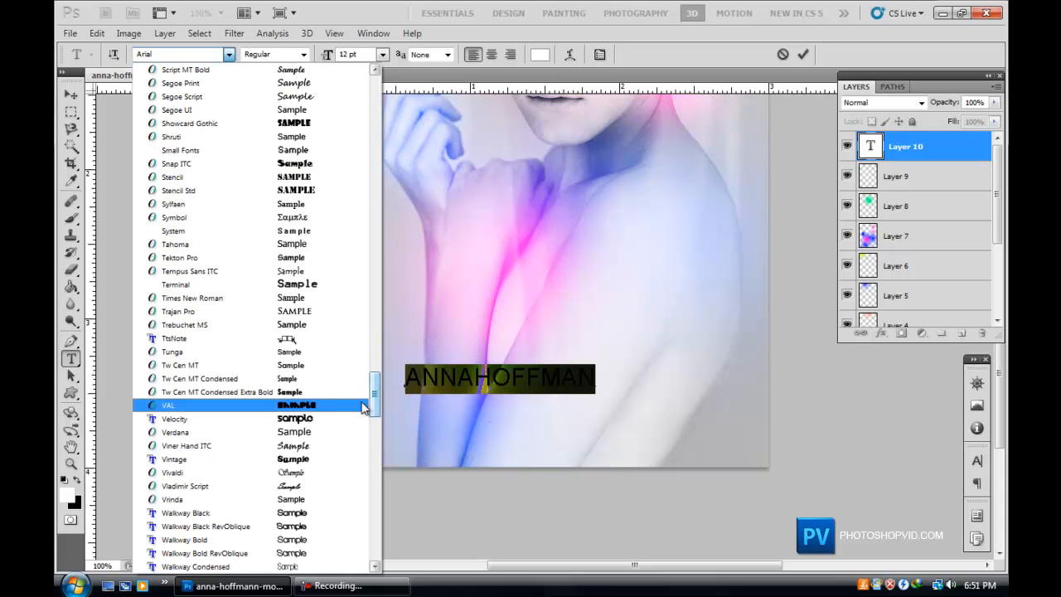
pyautogui.click(327, 405)
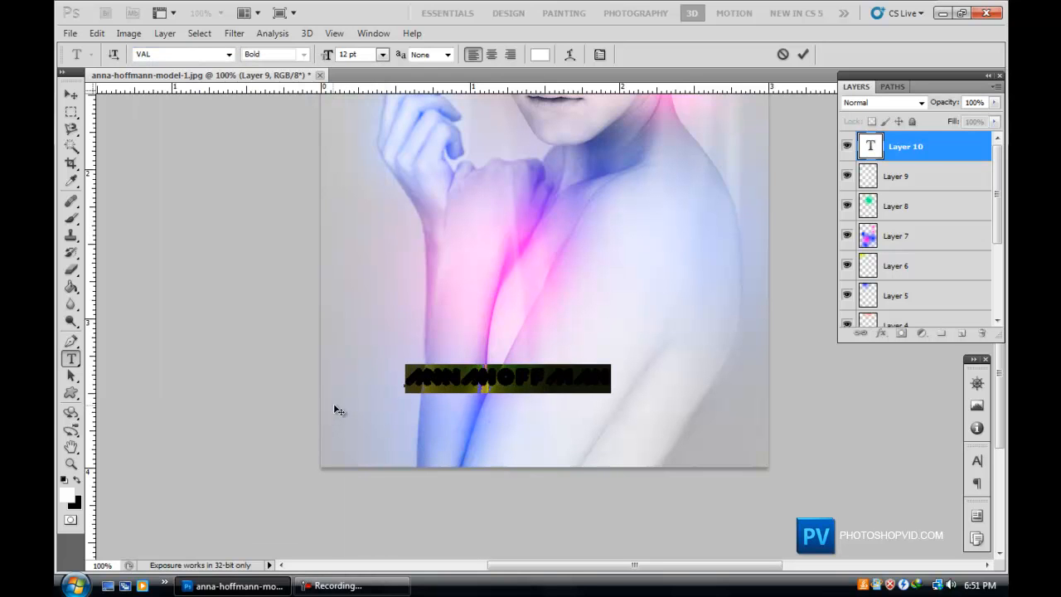
# Set the name text's anti-aliasing method to Smooth.
pyautogui.click(420, 54)
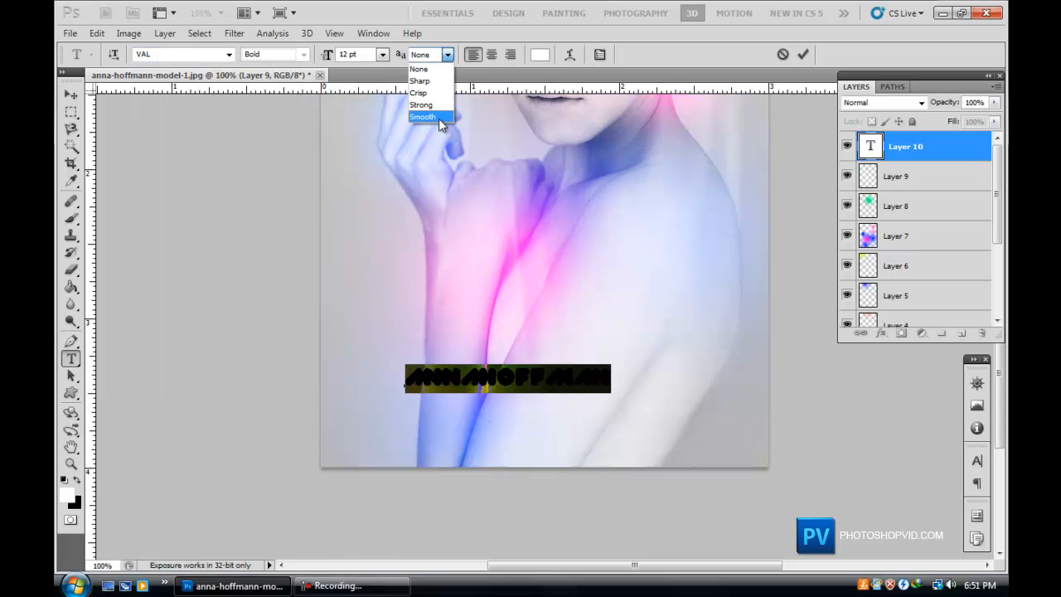
pyautogui.click(440, 118)
pyautogui.click(521, 383)
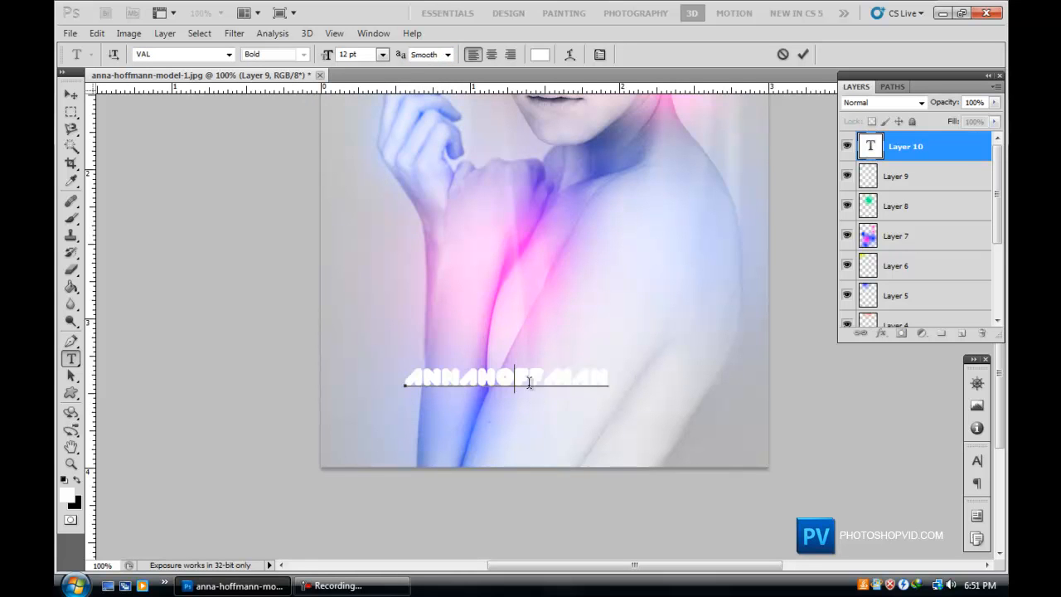
# Select the whole name text and set its font size to 24 pt.
pyautogui.doubleClick(563, 371)
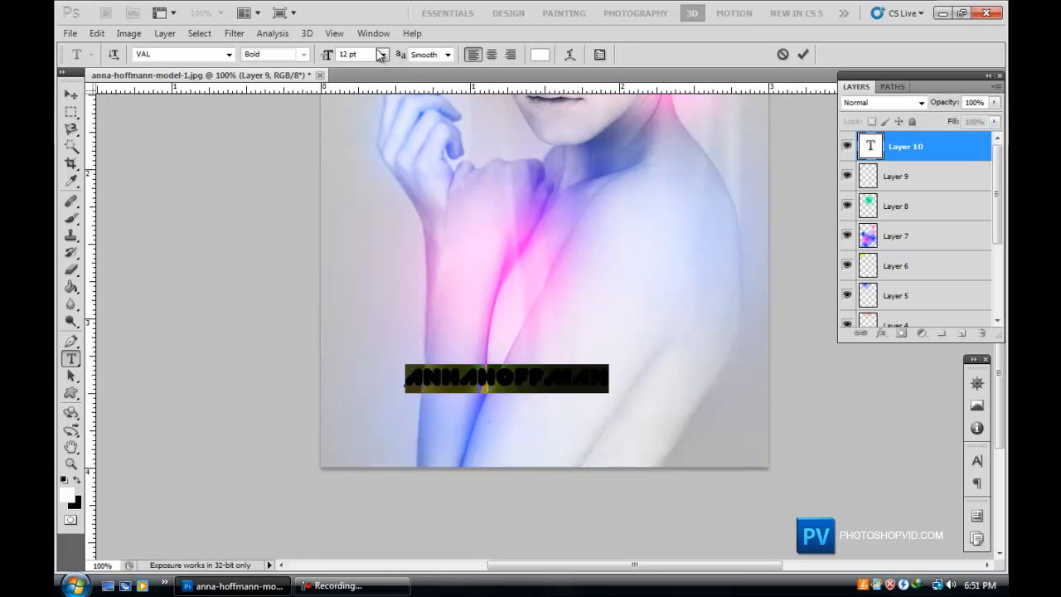
pyautogui.click(382, 53)
pyautogui.click(374, 304)
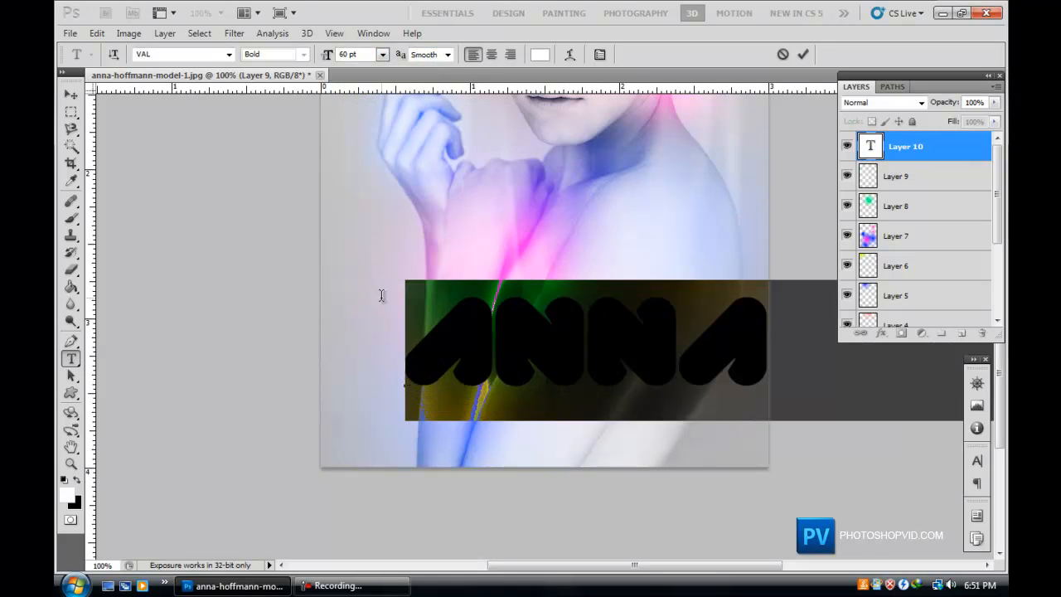
pyautogui.click(382, 54)
pyautogui.click(383, 240)
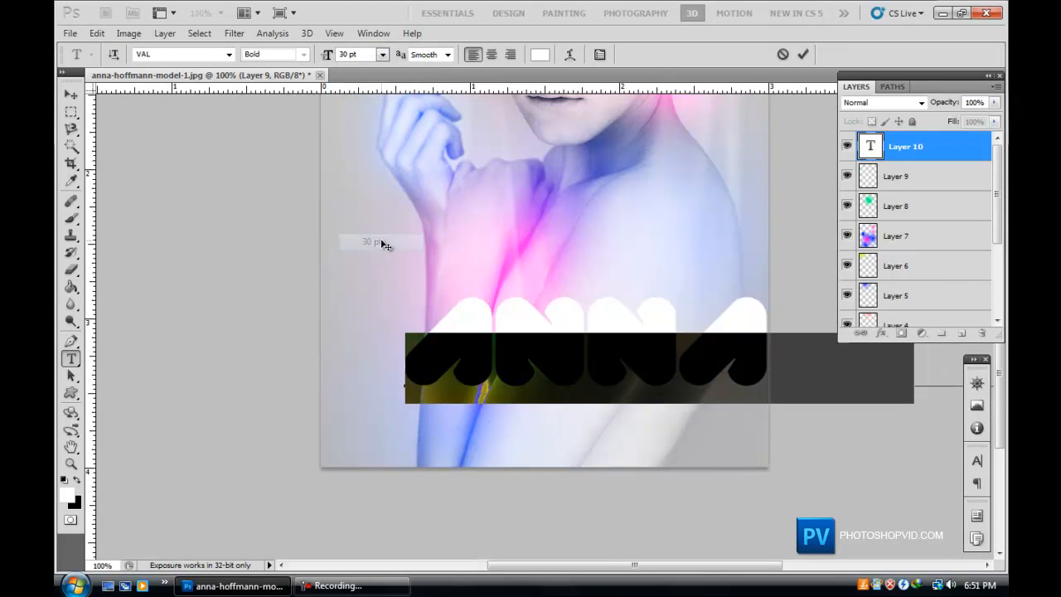
pyautogui.click(382, 54)
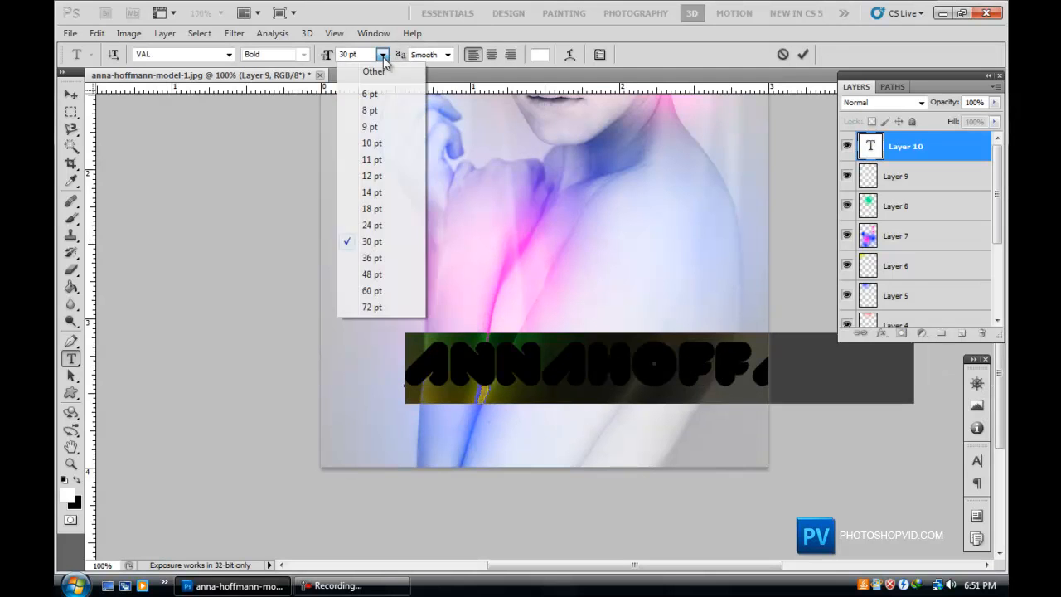
pyautogui.click(382, 227)
# Move the name text down to the bottom edge of the portrait.
pyautogui.click(589, 383)
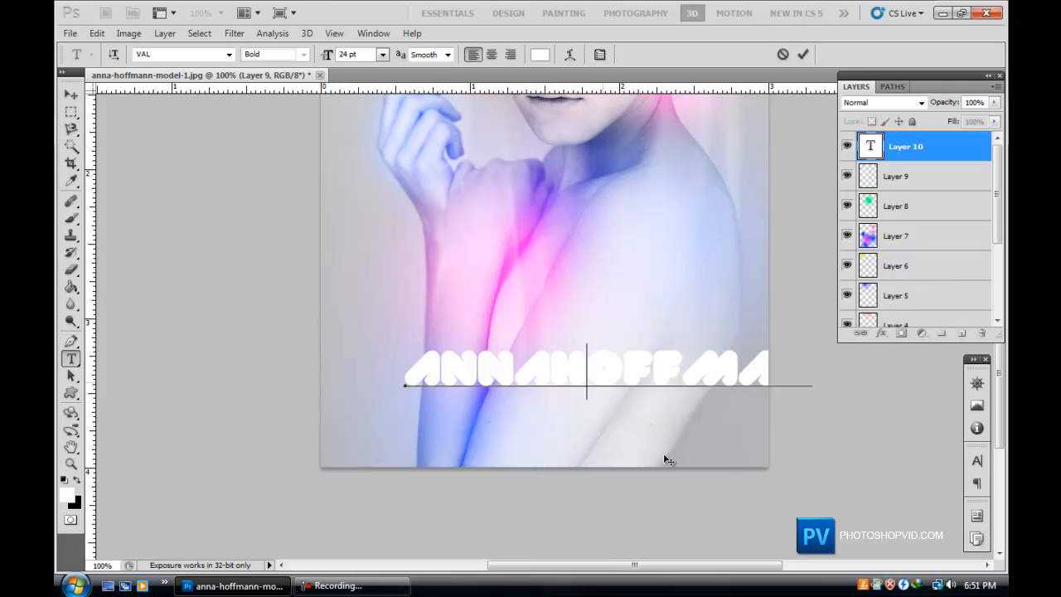
pyautogui.moveTo(600, 498); pyautogui.dragTo(600, 530)
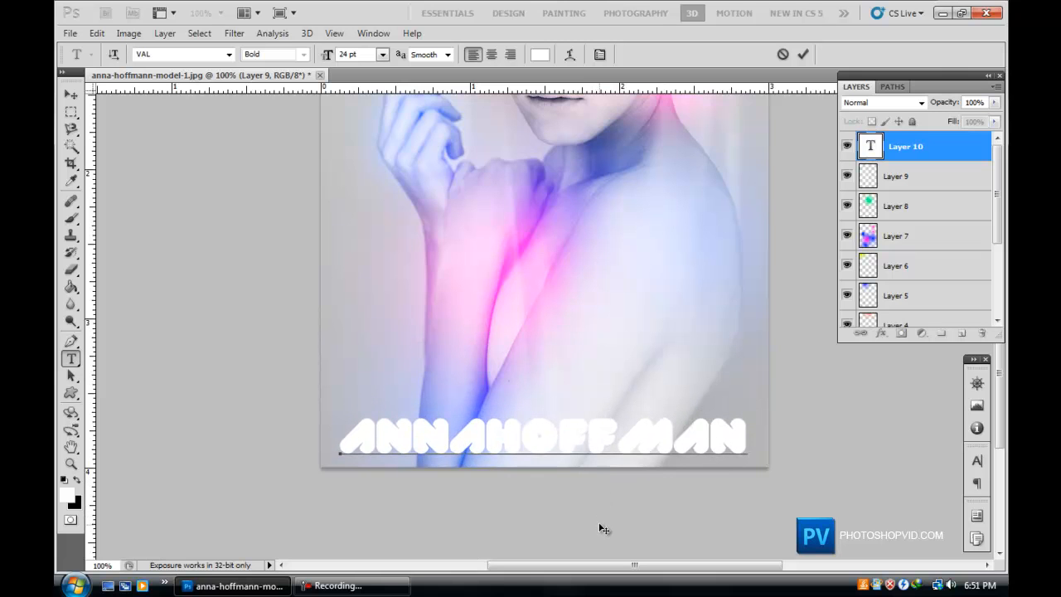
# Set the name text layer's blend mode to Screen.
pyautogui.click(887, 102)
pyautogui.click(891, 104)
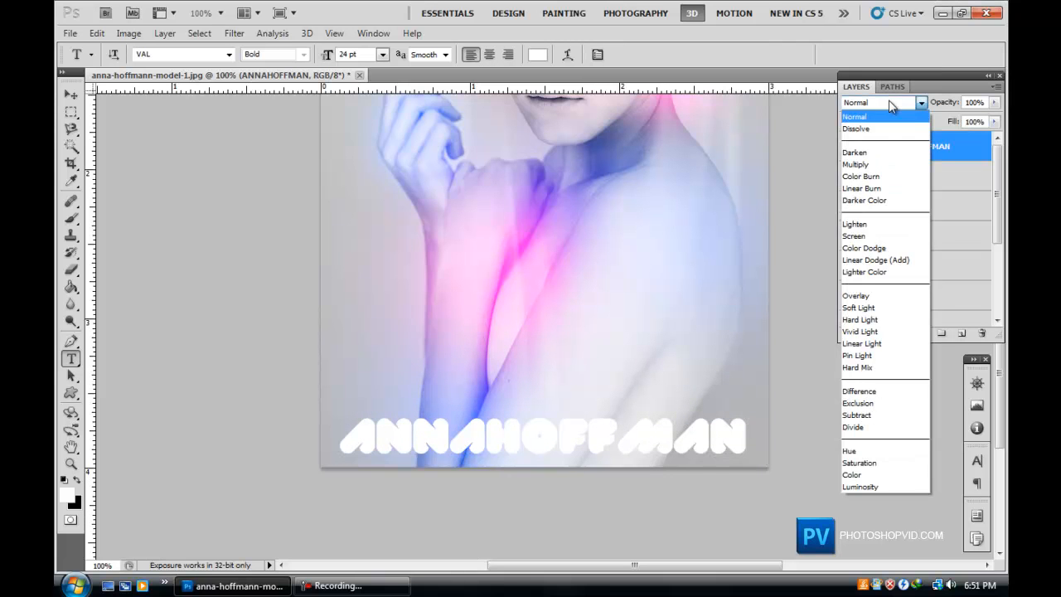
pyautogui.click(862, 296)
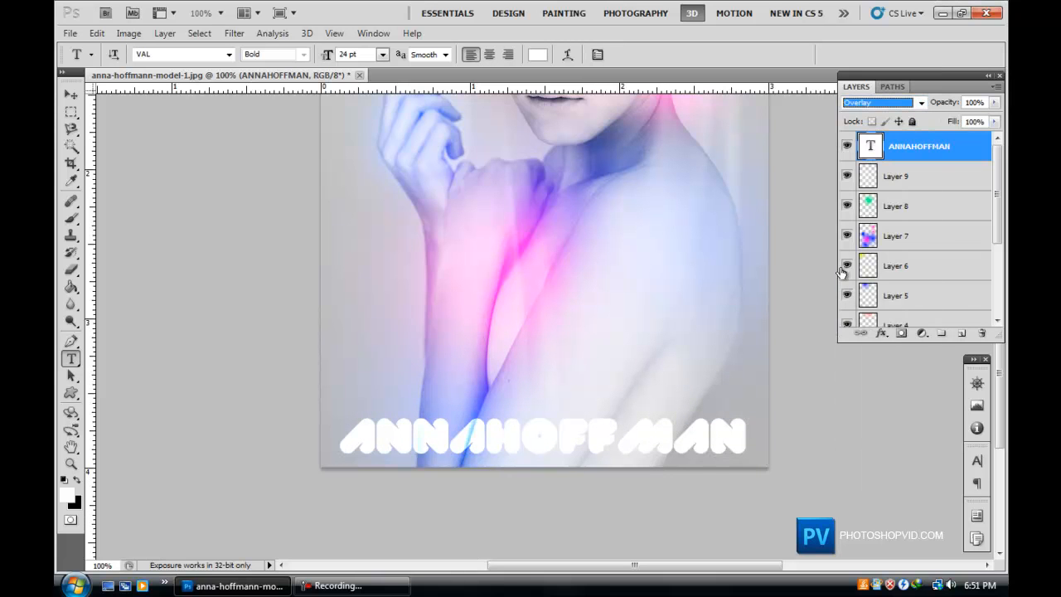
pyautogui.press('Up')
pyautogui.press('Up')
pyautogui.press('Up')
pyautogui.press('Up')
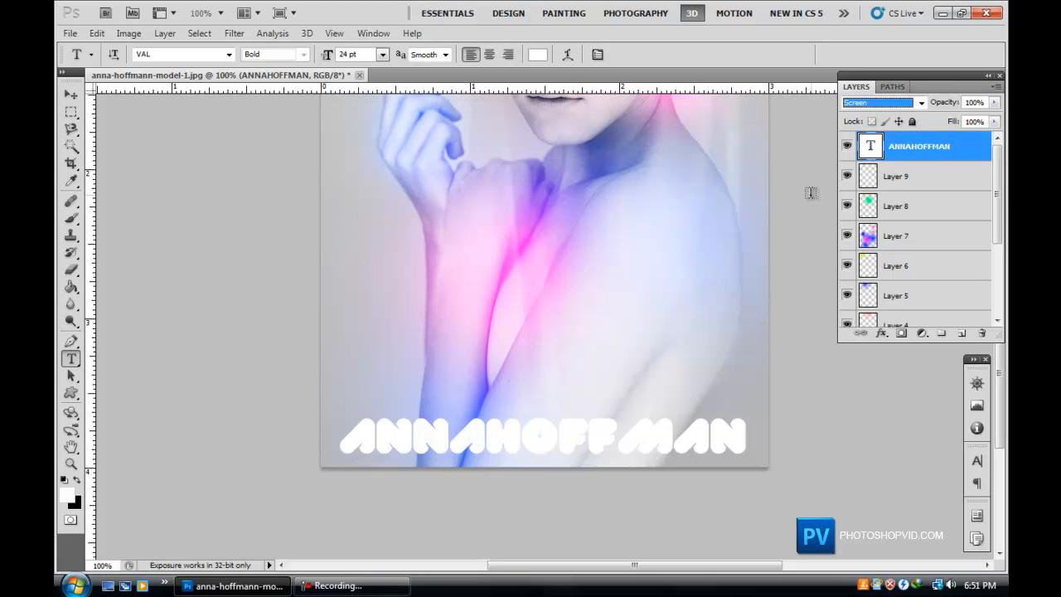
# Move the name text left so it starts at the portrait's left edge.
pyautogui.doubleClick(656, 414)
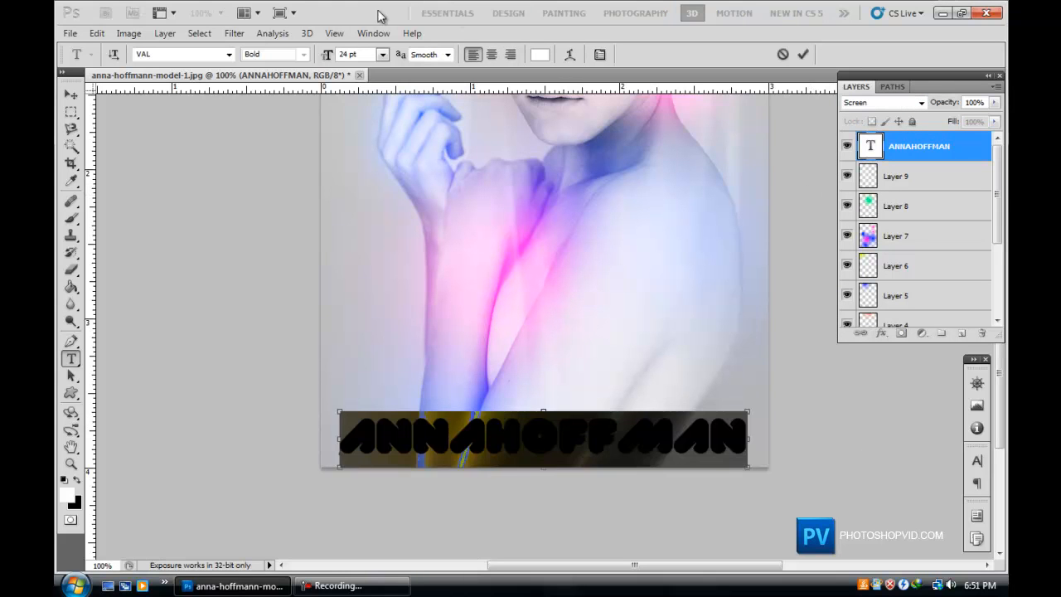
pyautogui.click(71, 94)
pyautogui.moveTo(576, 461); pyautogui.dragTo(522, 461)
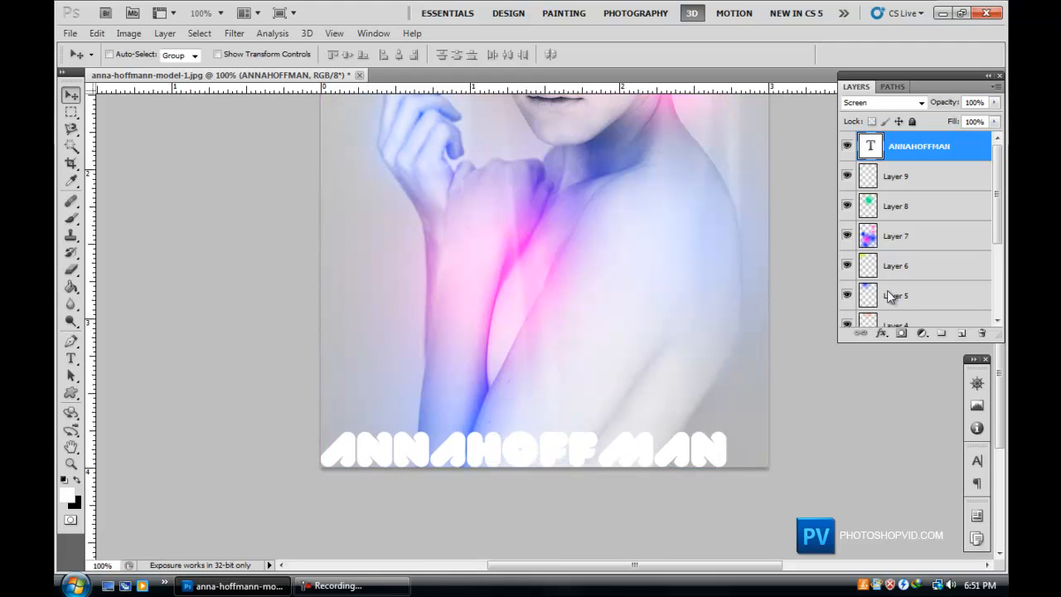
# Free-transform the name text, stretching it to span the portrait's full width.
pyautogui.hotkey('ctrl', 't')
pyautogui.moveTo(728, 424); pyautogui.dragTo(769, 421)
pyautogui.press('Return')
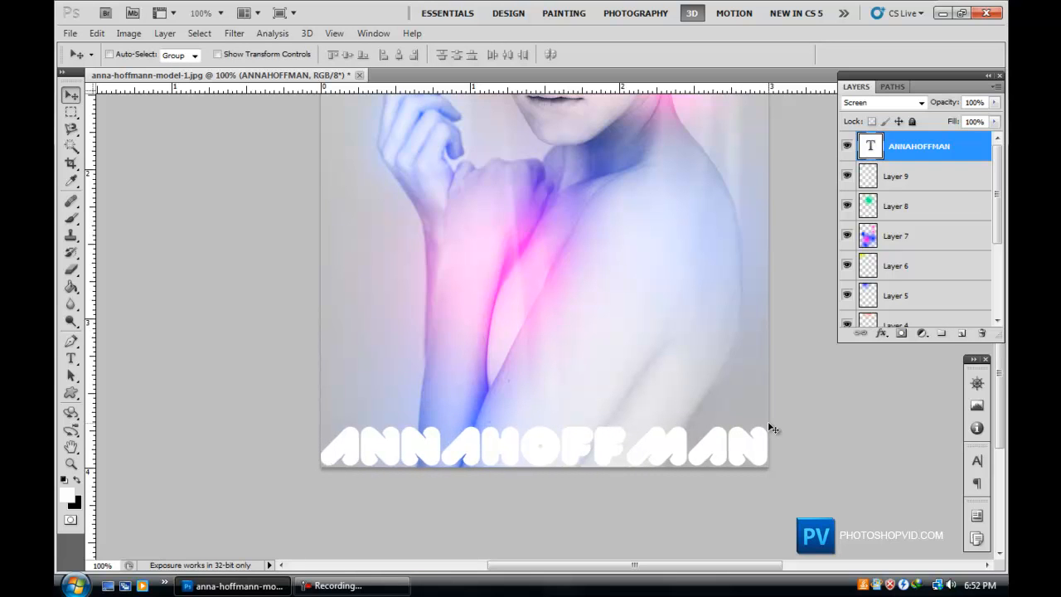
pyautogui.hotkey('ctrl', 't')
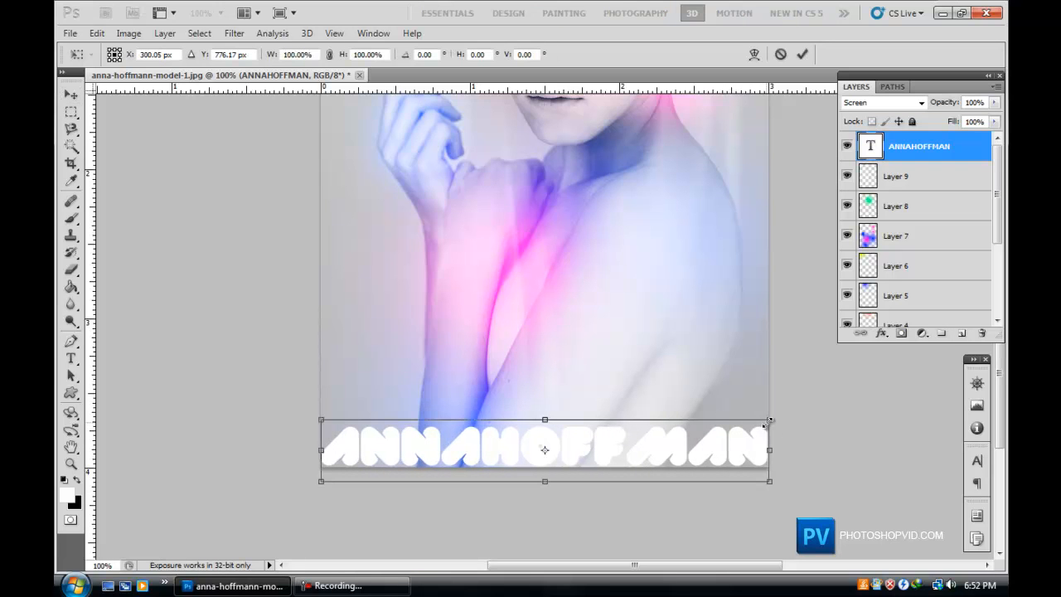
pyautogui.press('Return')
pyautogui.press('Right')
pyautogui.press('Right')
pyautogui.press('Right')
pyautogui.press('Right')
pyautogui.press('Right')
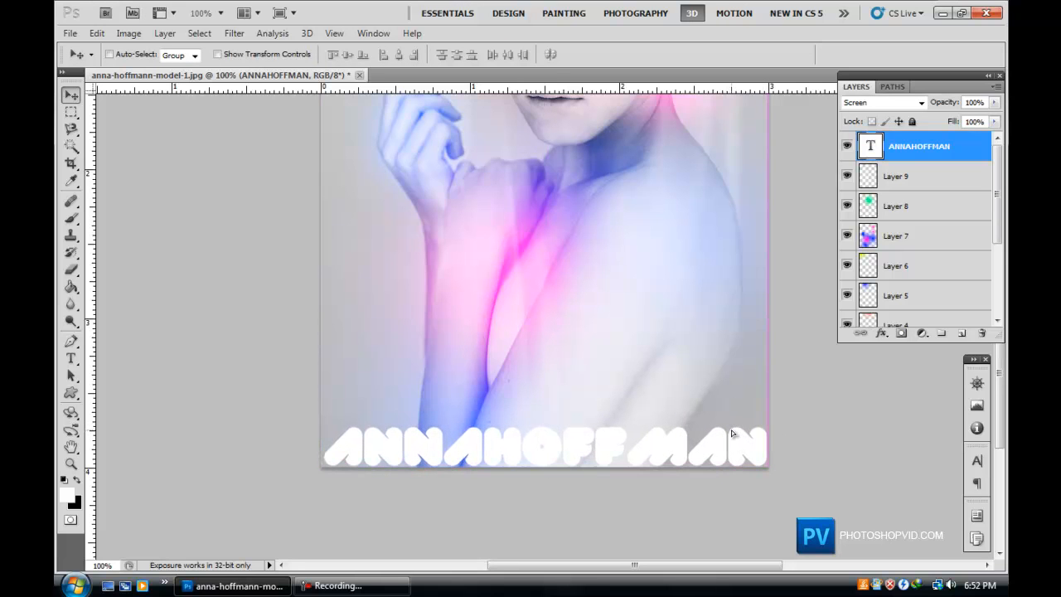
pyautogui.press('Left')
pyautogui.press('Left')
pyautogui.press('Left')
pyautogui.press('Left')
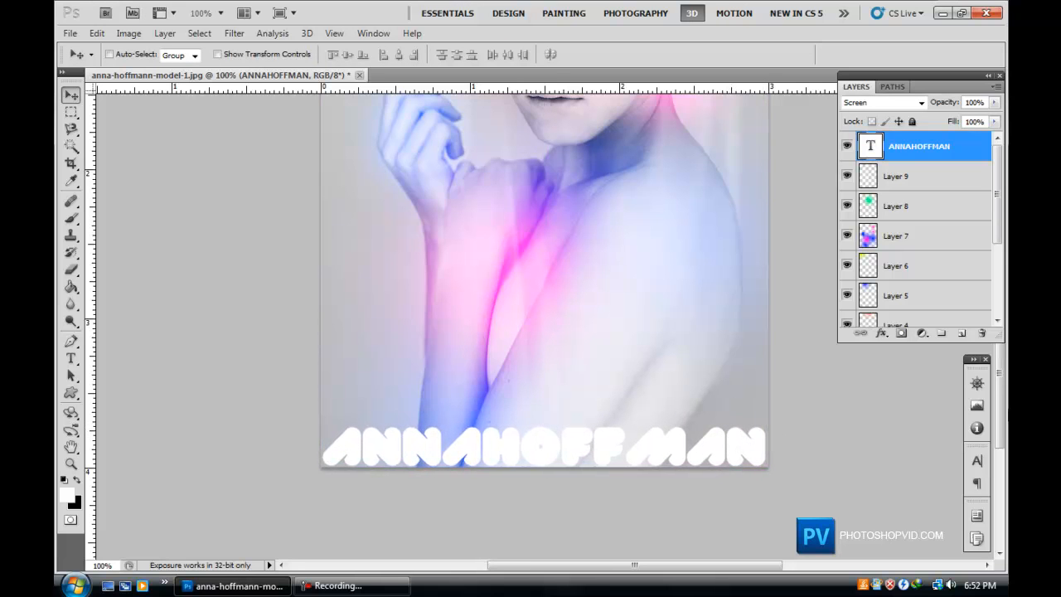
pyautogui.scroll(5, 781, 393)
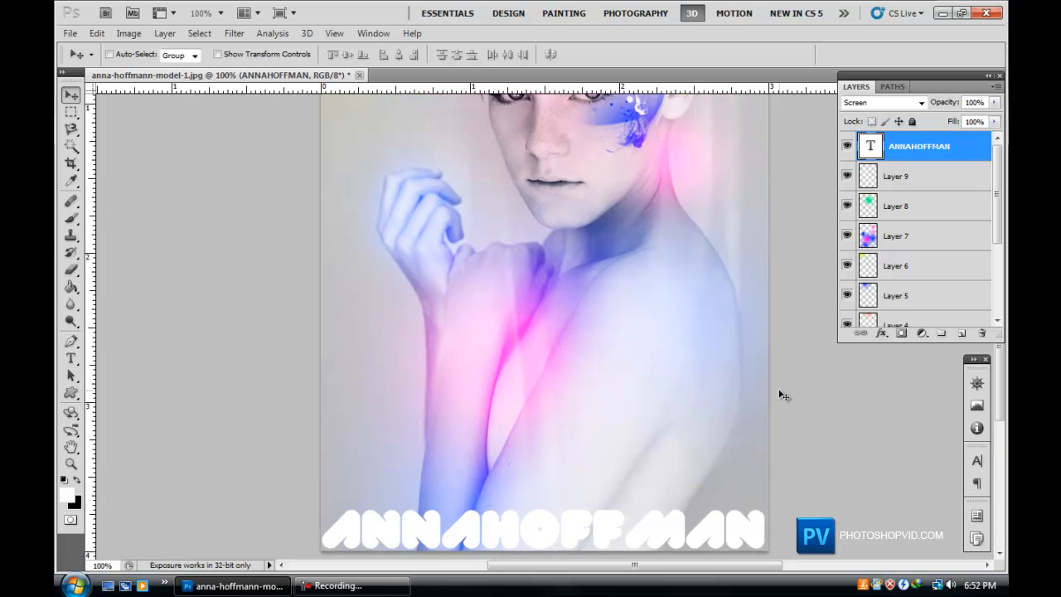
pyautogui.scroll(-2, 780, 393)
pyautogui.hotkey('ctrl', '-')
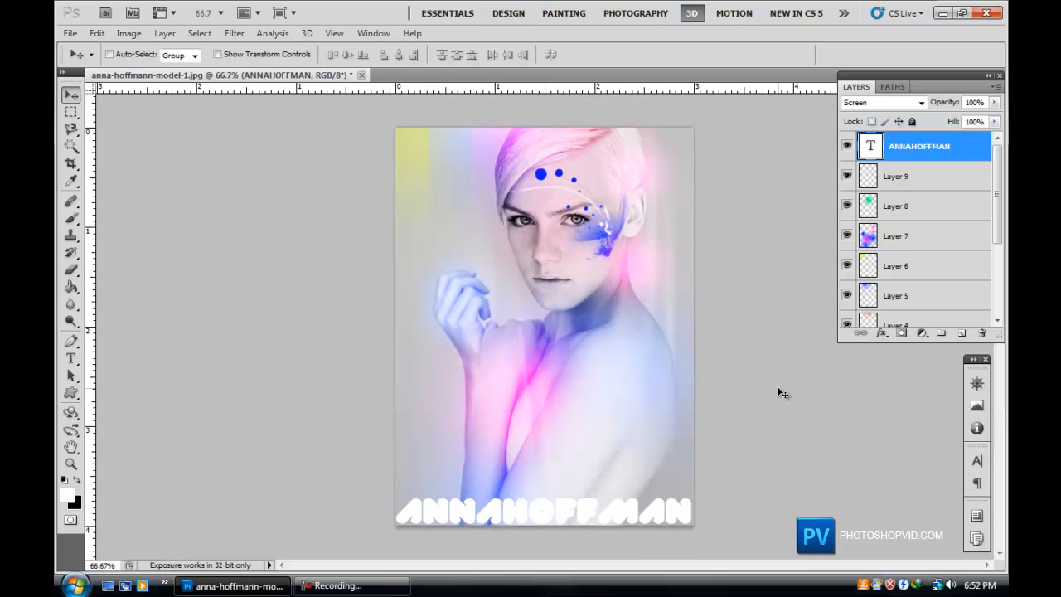